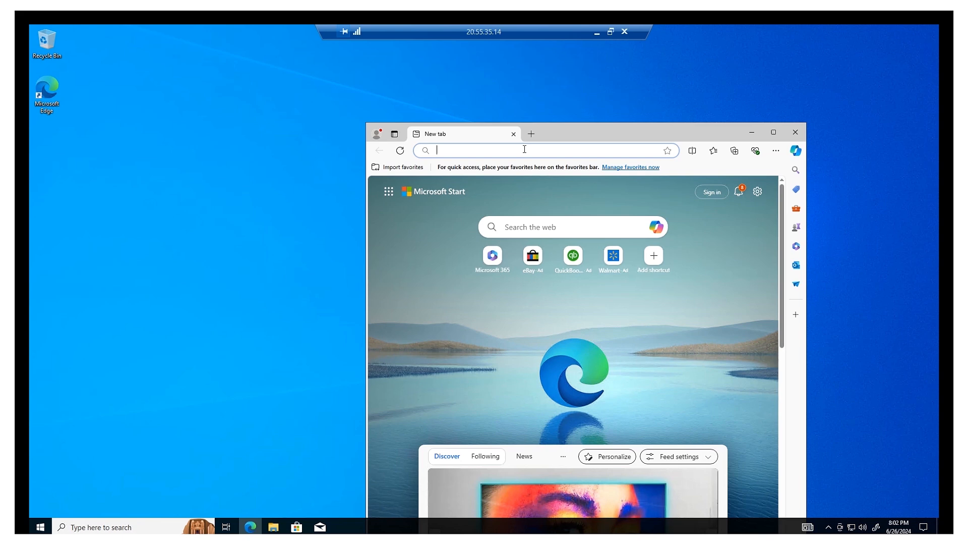
# Search the web for 'chrome' from Edge's address bar.
pyautogui.click(525, 150)
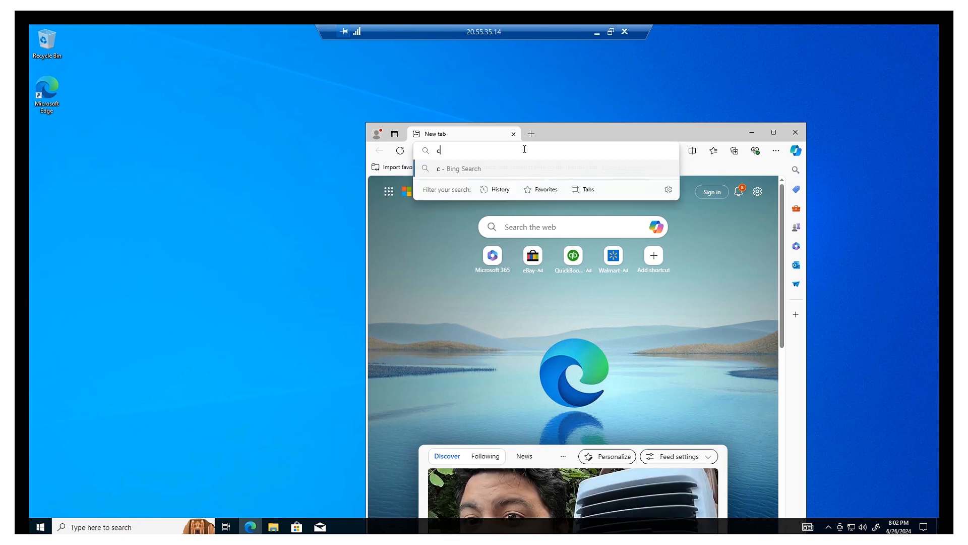
pyautogui.write('chrome')
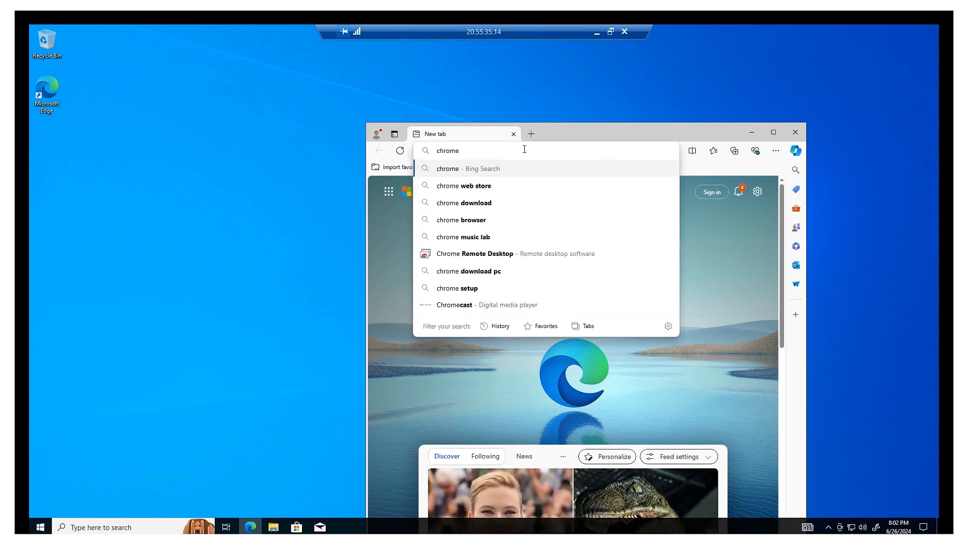
pyautogui.press('Return')
# Open the official Google Chrome result and start the Chrome download.
pyautogui.moveTo(605, 137); pyautogui.dragTo(575, 80)
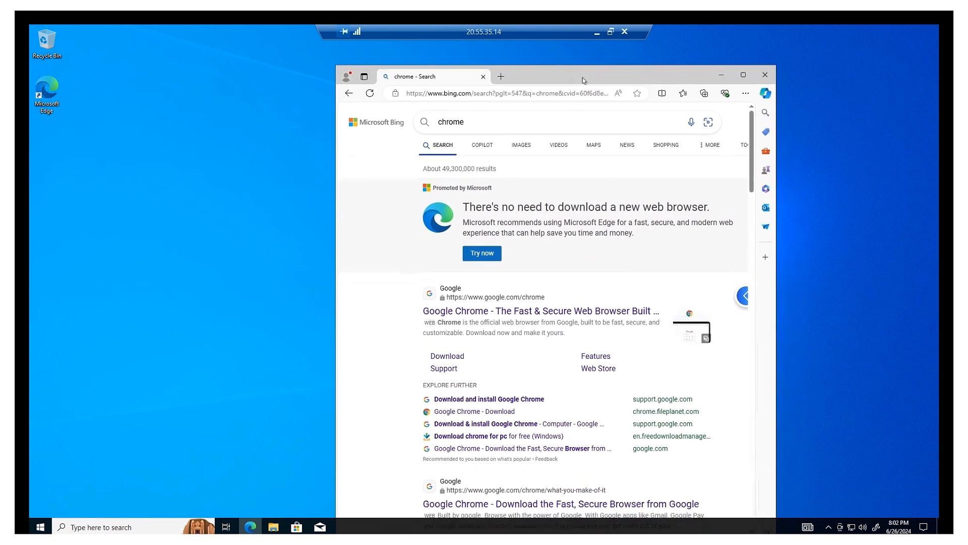
pyautogui.scroll(-1, 531, 360)
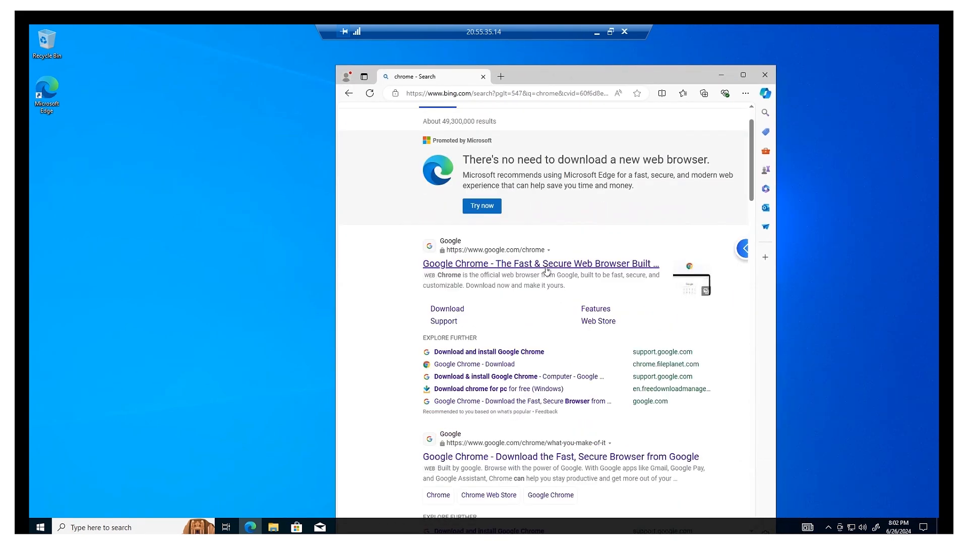
pyautogui.click(548, 268)
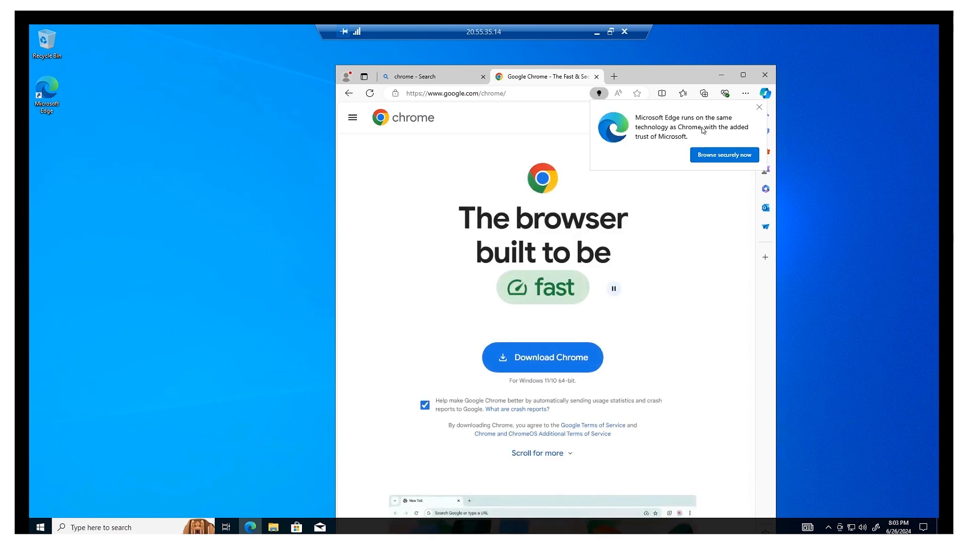
pyautogui.click(545, 363)
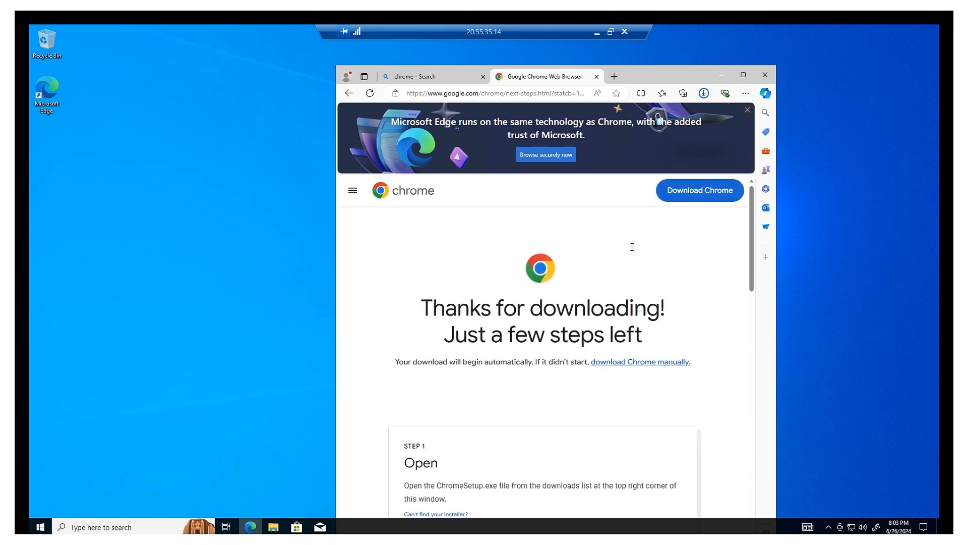
pyautogui.moveTo(686, 75); pyautogui.dragTo(699, 51)
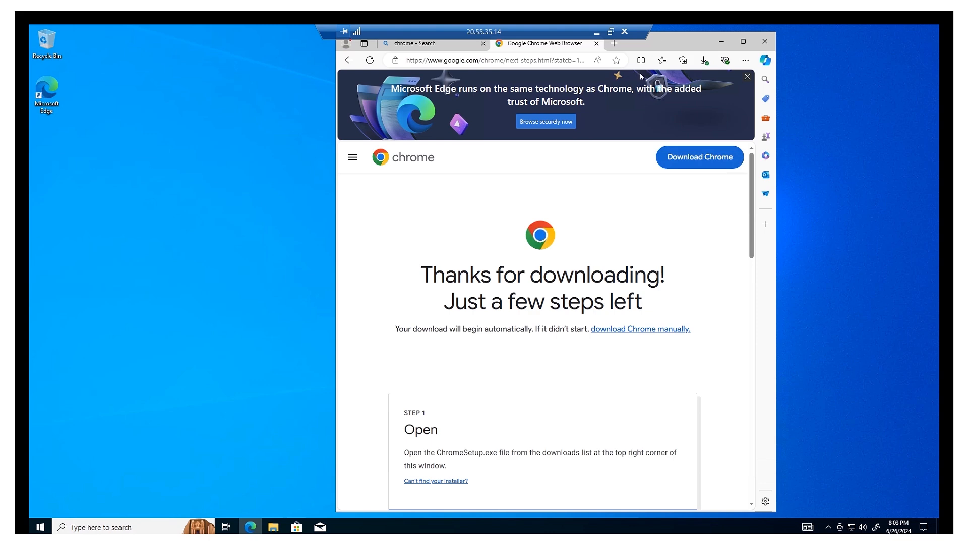
# Accept the Chrome terms, run ChromeSetup.exe, and dismiss the Updater error 75 message.
pyautogui.click(714, 162)
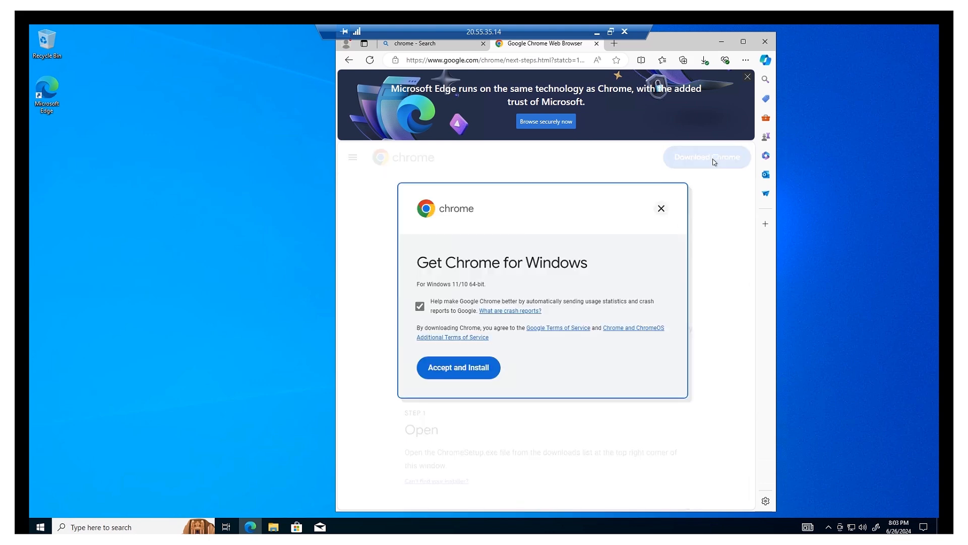
pyautogui.click(465, 374)
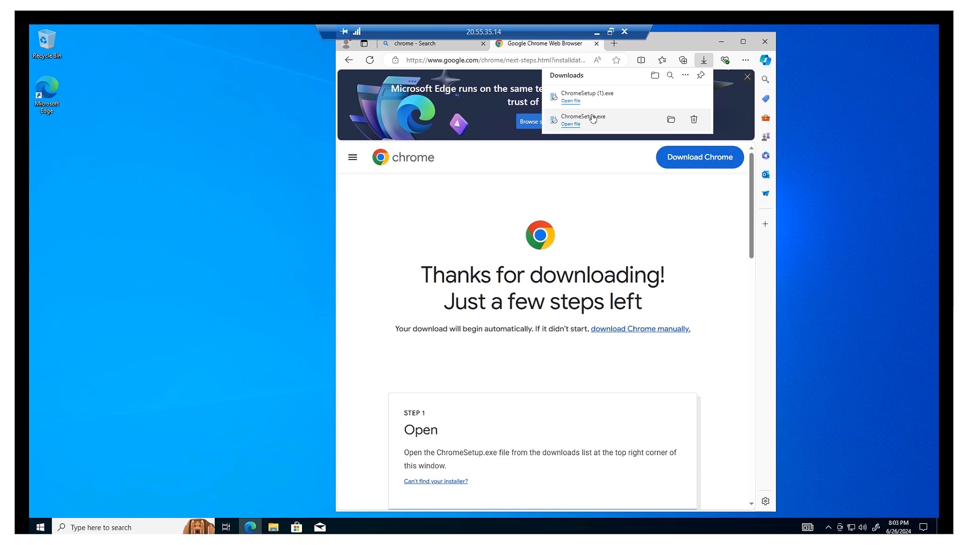
pyautogui.click(569, 124)
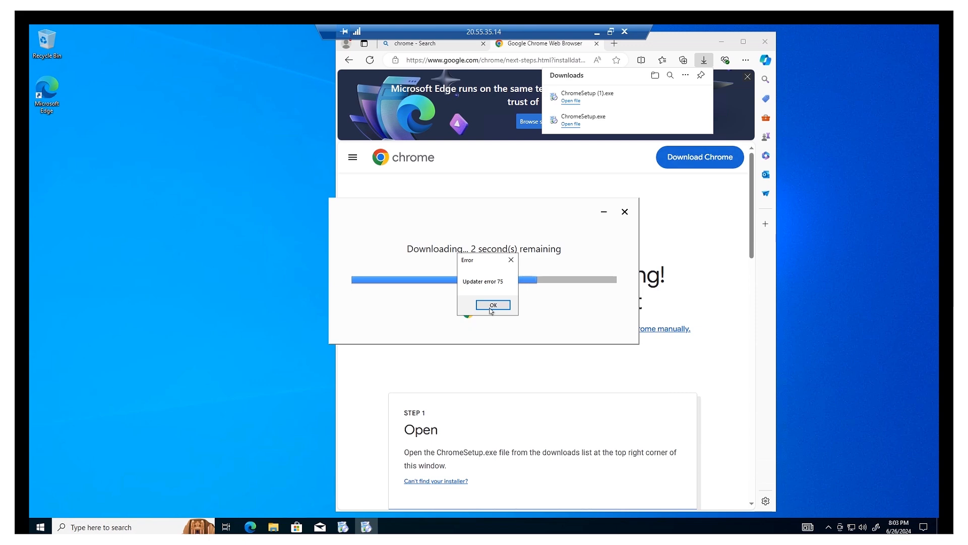
pyautogui.click(493, 305)
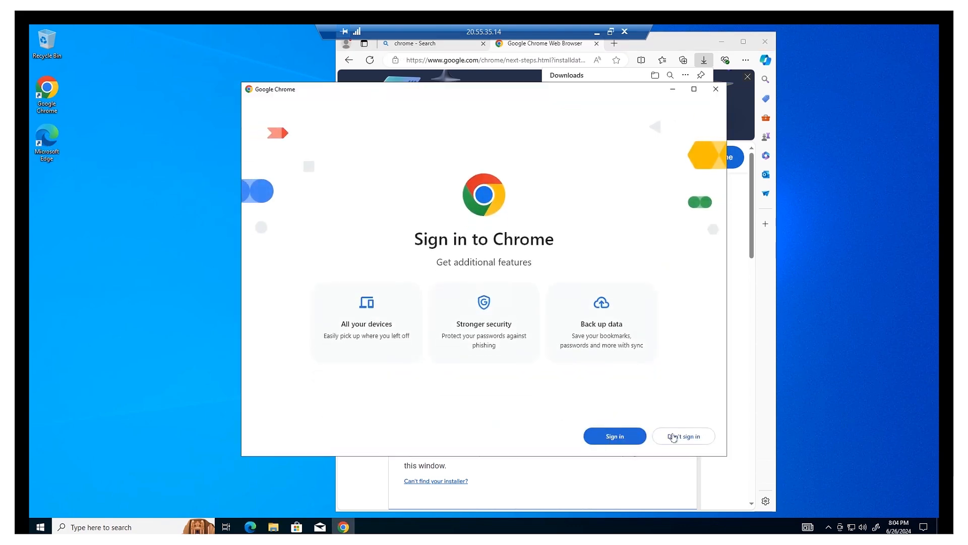
# Skip Chrome sign-in and default-browser setup, close Edge, and dismiss the ad privacy notice.
pyautogui.click(682, 438)
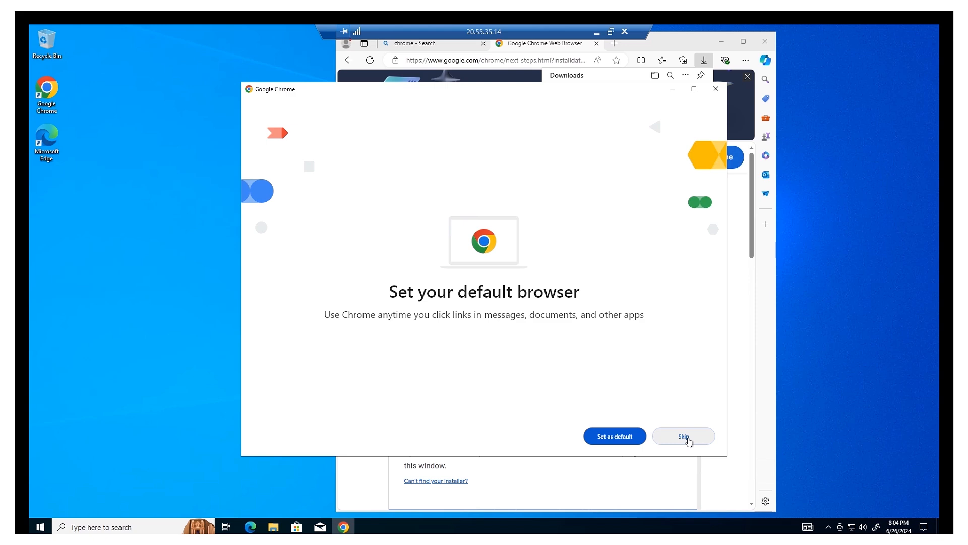
pyautogui.click(684, 437)
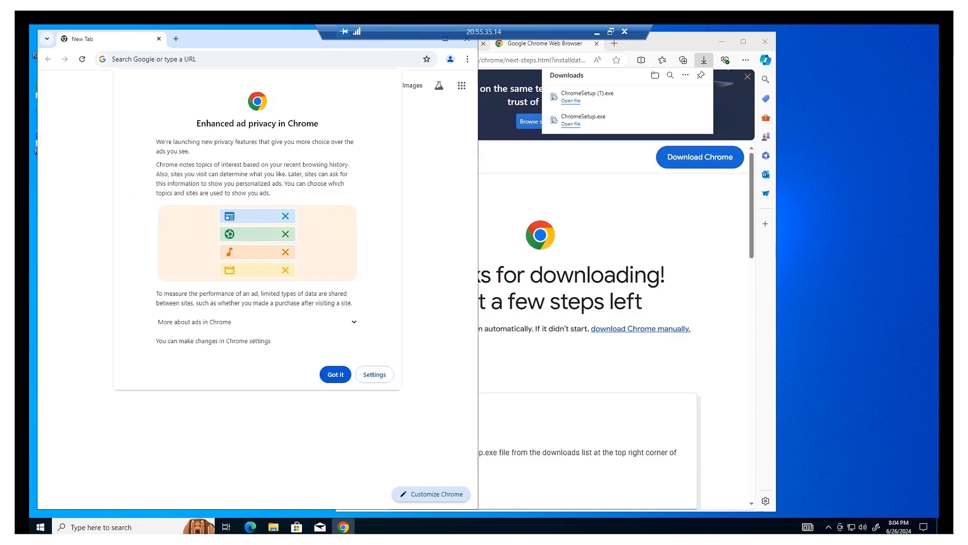
pyautogui.click(761, 45)
pyautogui.click(761, 46)
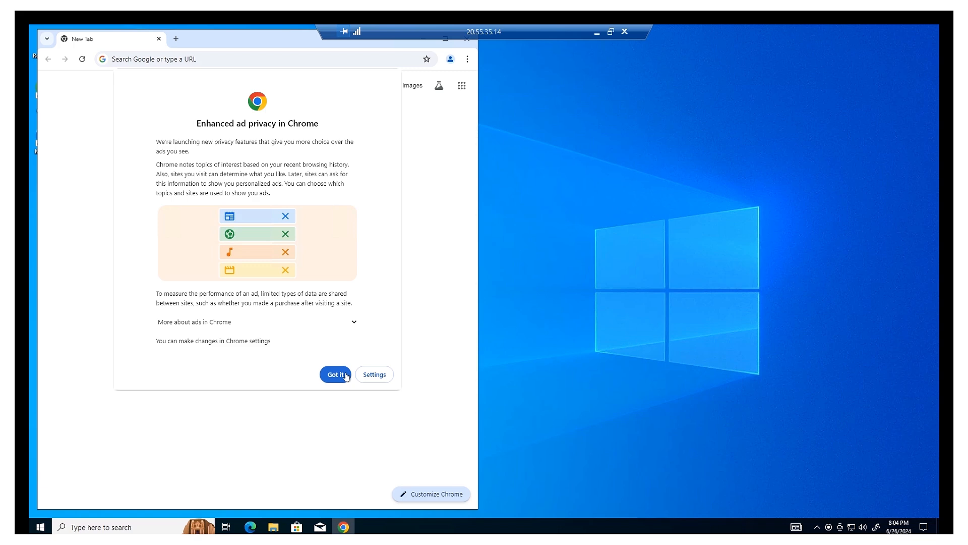
pyautogui.click(331, 377)
pyautogui.click(336, 375)
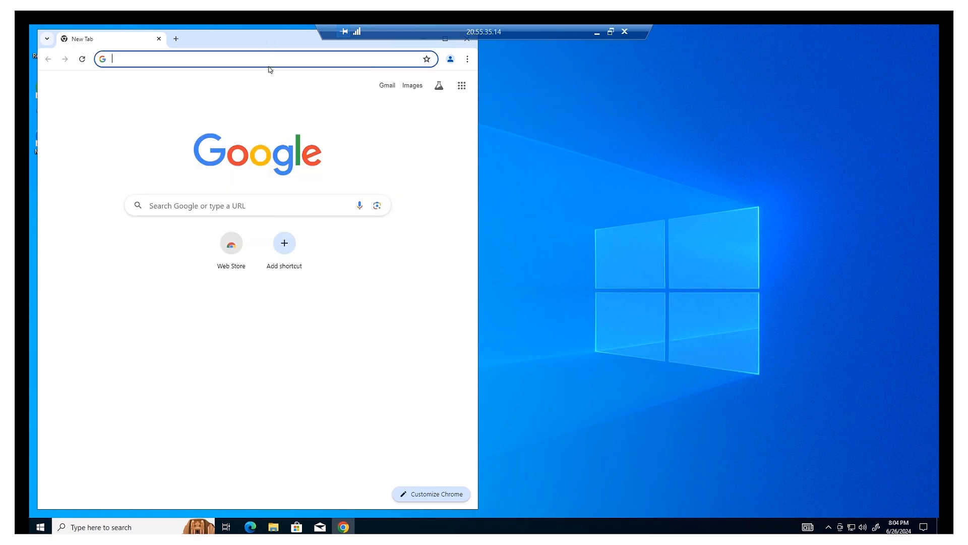
# Search Google for 'sql server' and open the 'SQL Server Downloads | Microsoft' result.
pyautogui.moveTo(269, 44); pyautogui.dragTo(525, 86)
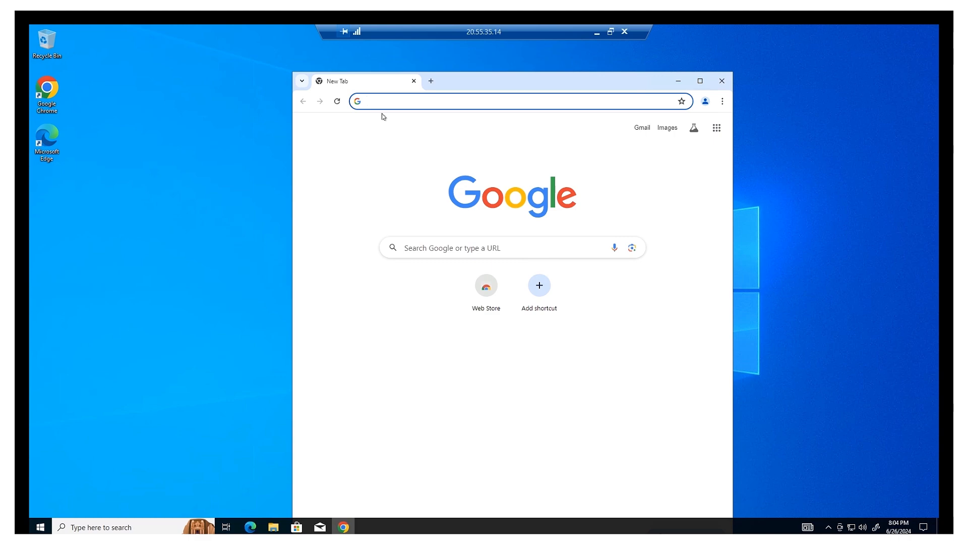
pyautogui.write('sql')
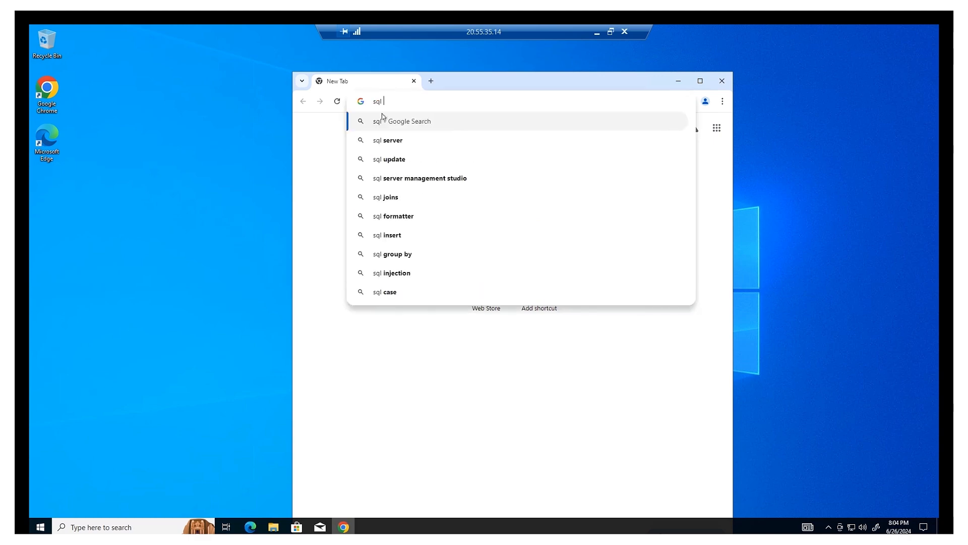
pyautogui.click(389, 140)
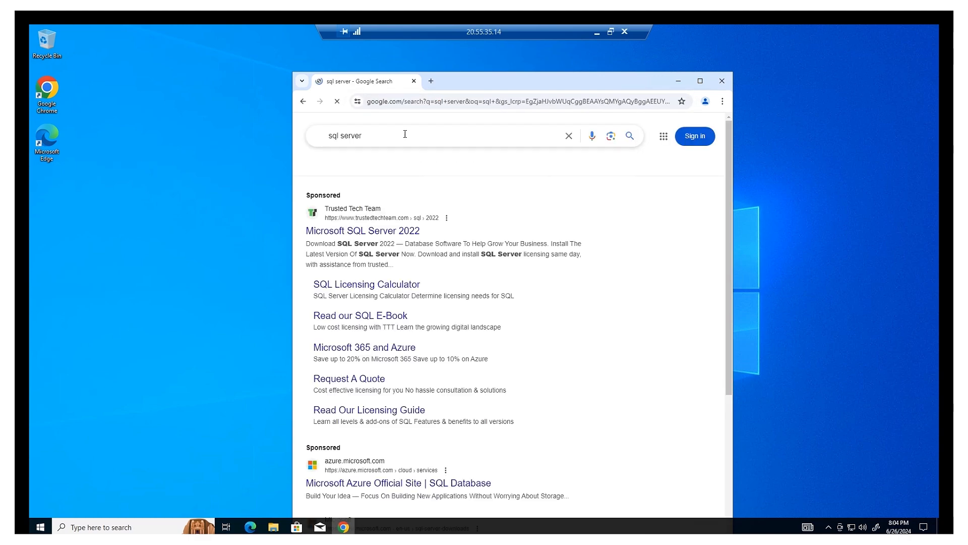
pyautogui.moveTo(458, 78); pyautogui.dragTo(468, 62)
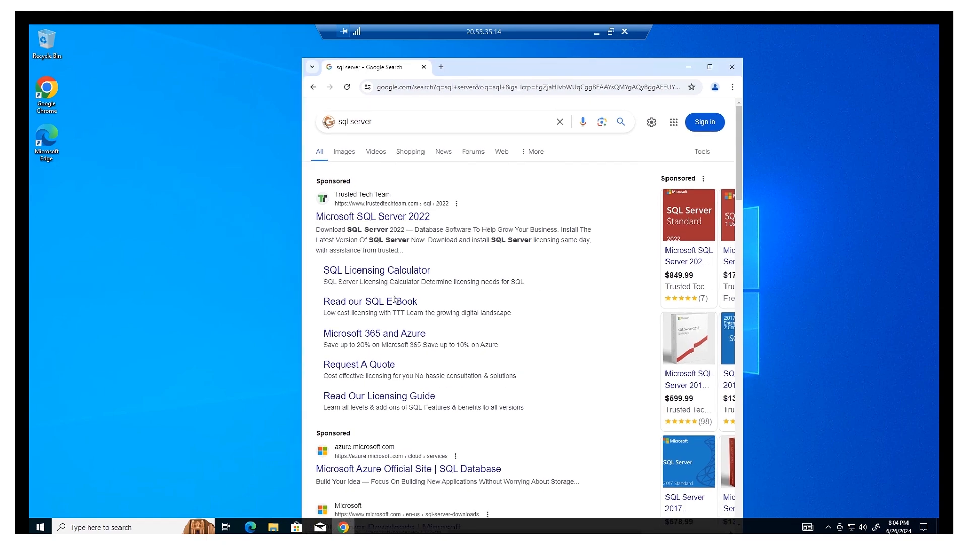
pyautogui.scroll(-4, 382, 303)
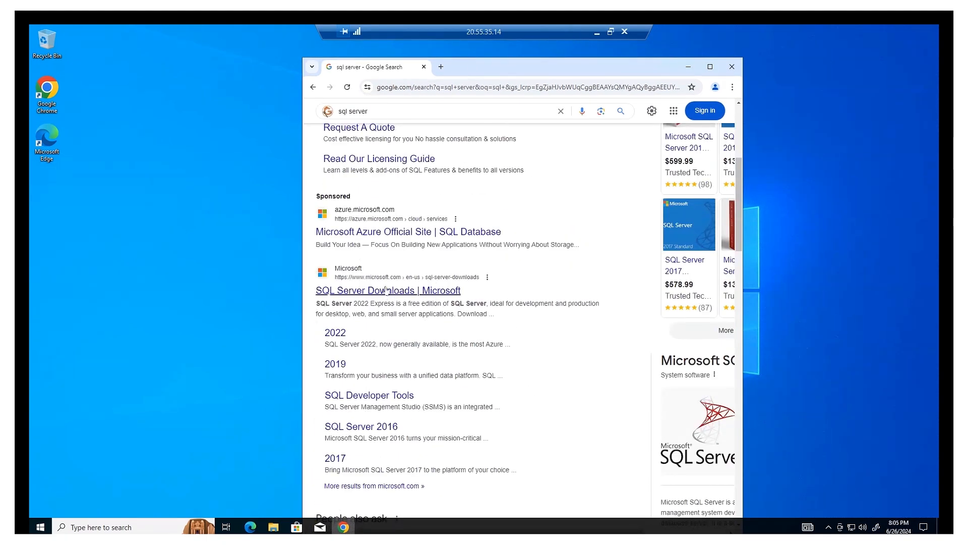
pyautogui.click(386, 292)
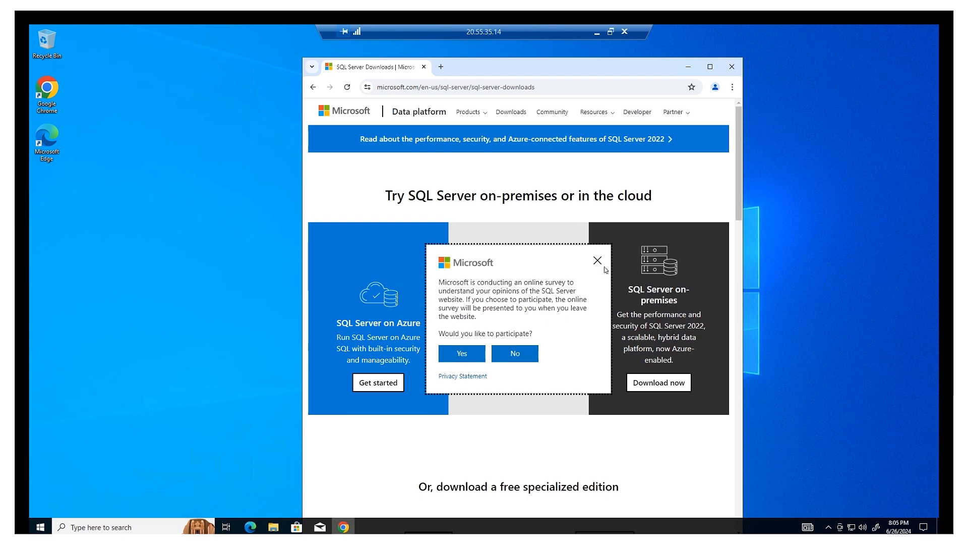
# Decline the survey and download SQL2022-SSEI-Expr.exe from the Express edition card.
pyautogui.click(517, 352)
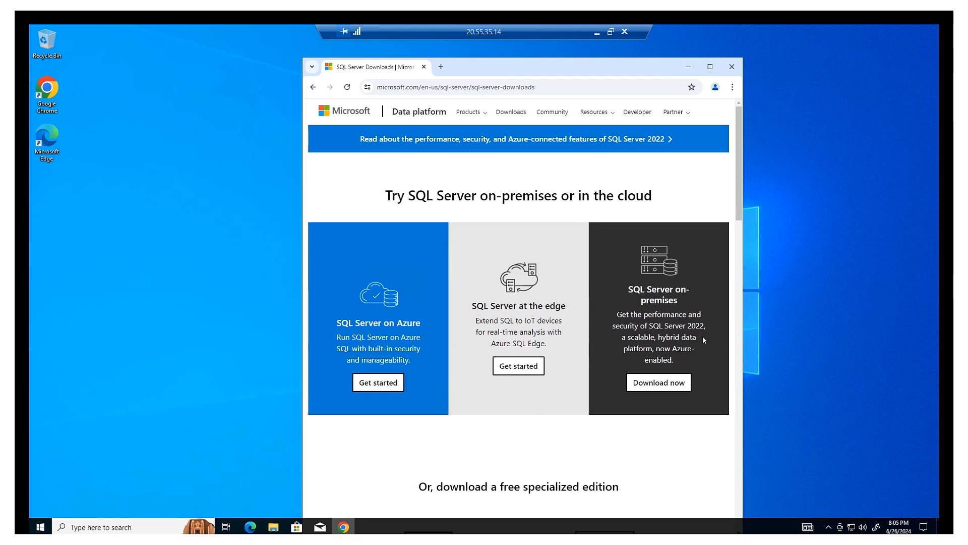
pyautogui.scroll(-3, 603, 294)
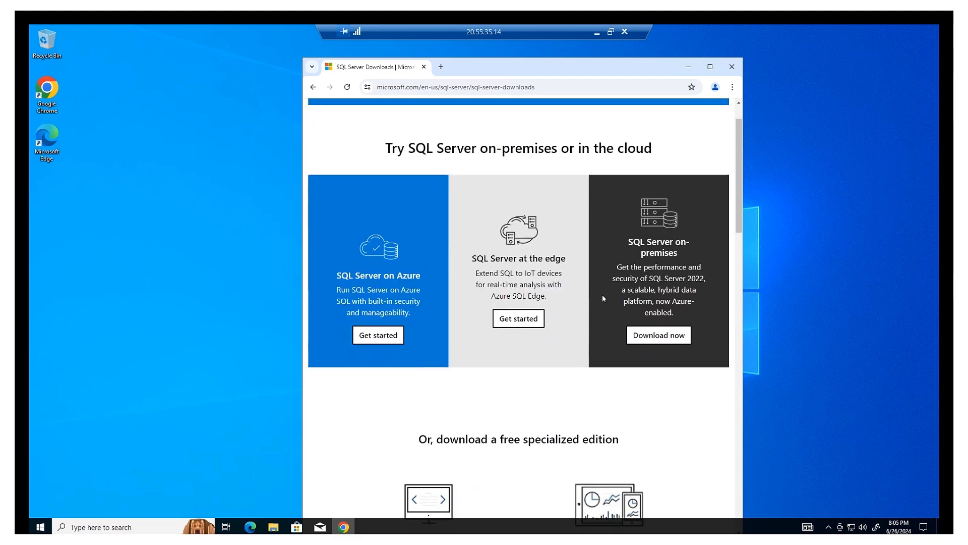
pyautogui.scroll(-2, 604, 298)
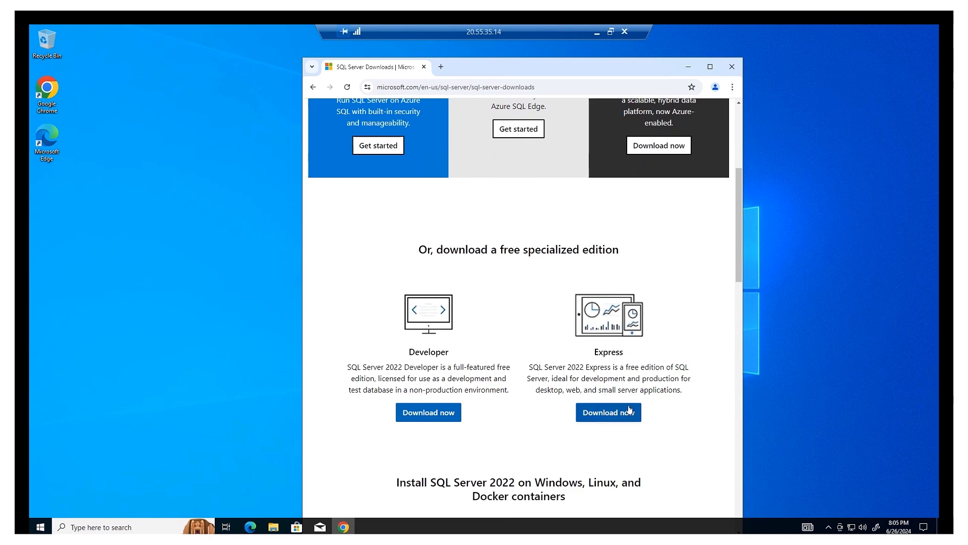
pyautogui.scroll(3, 539, 287)
pyautogui.scroll(-4, 542, 288)
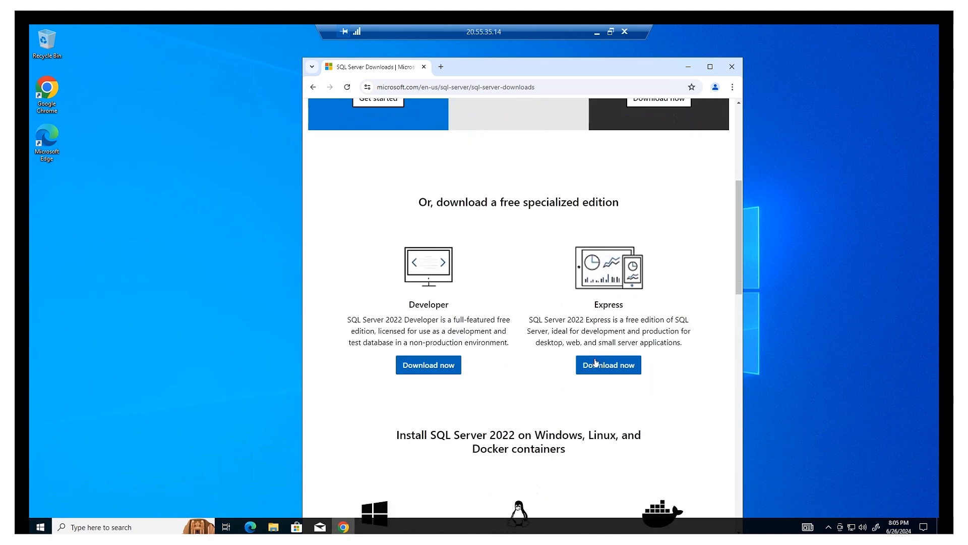
pyautogui.click(611, 366)
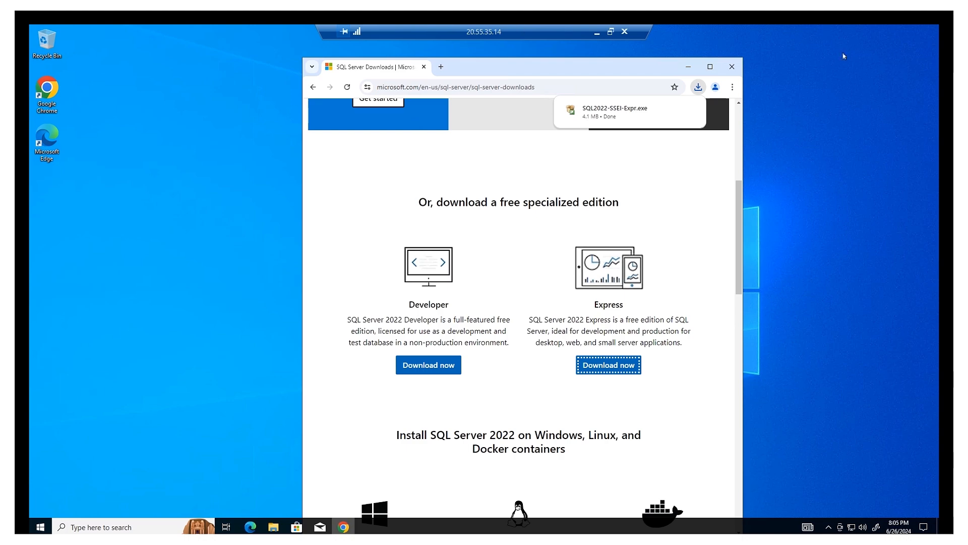
pyautogui.click(597, 32)
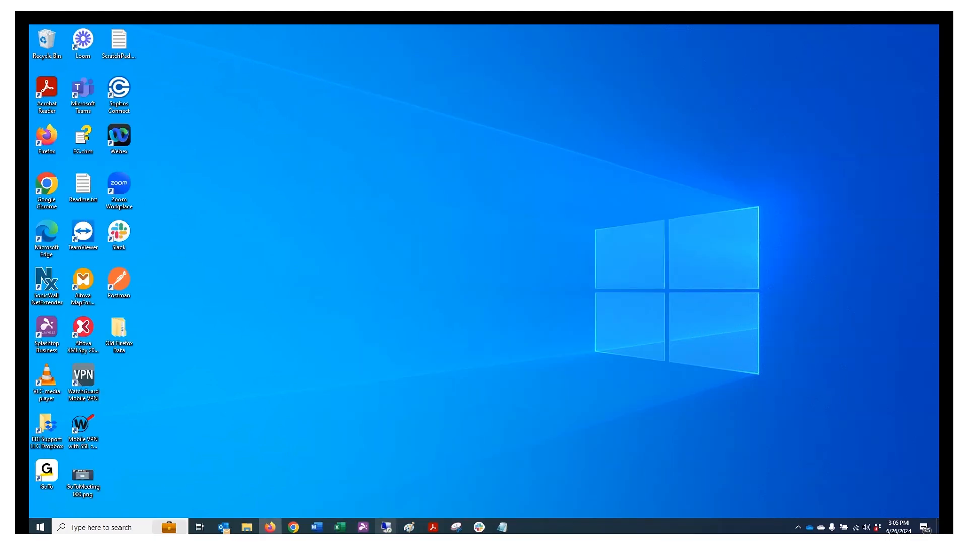
pyautogui.moveTo(31, 87); pyautogui.dragTo(720, 75)
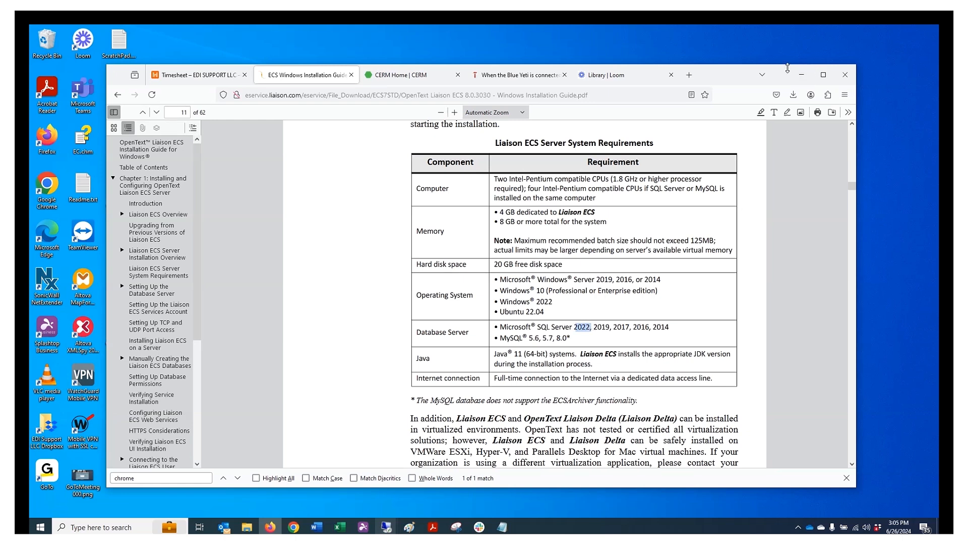
pyautogui.moveTo(744, 75); pyautogui.dragTo(29, 66)
pyautogui.moveTo(386, 527)
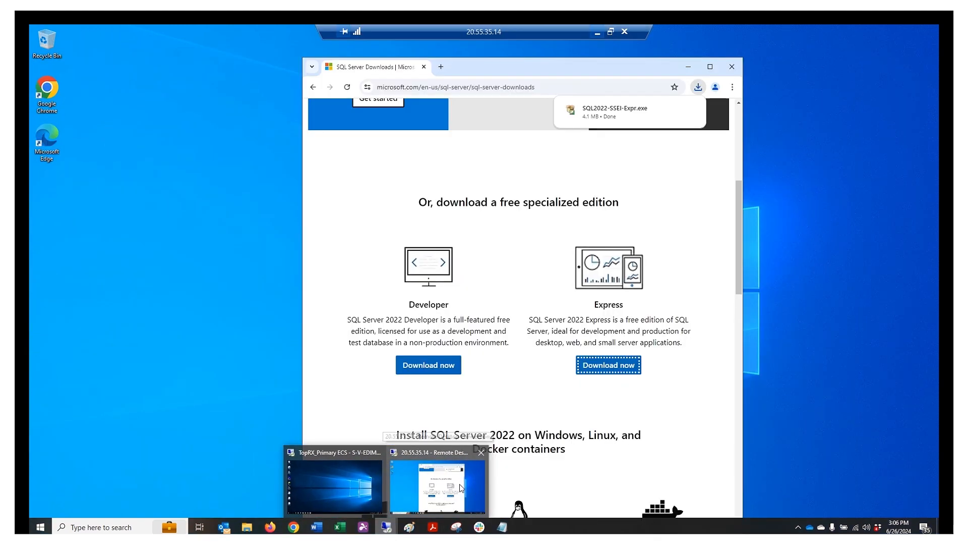
# Restore the remote session and run SQL2022-SSEI-Expr.exe from Chrome's downloads.
pyautogui.click(459, 483)
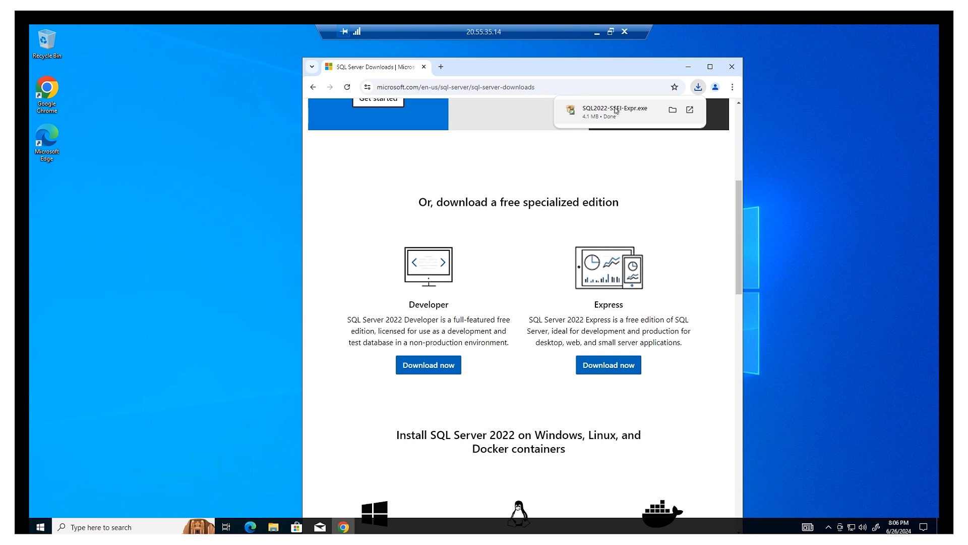
pyautogui.click(616, 109)
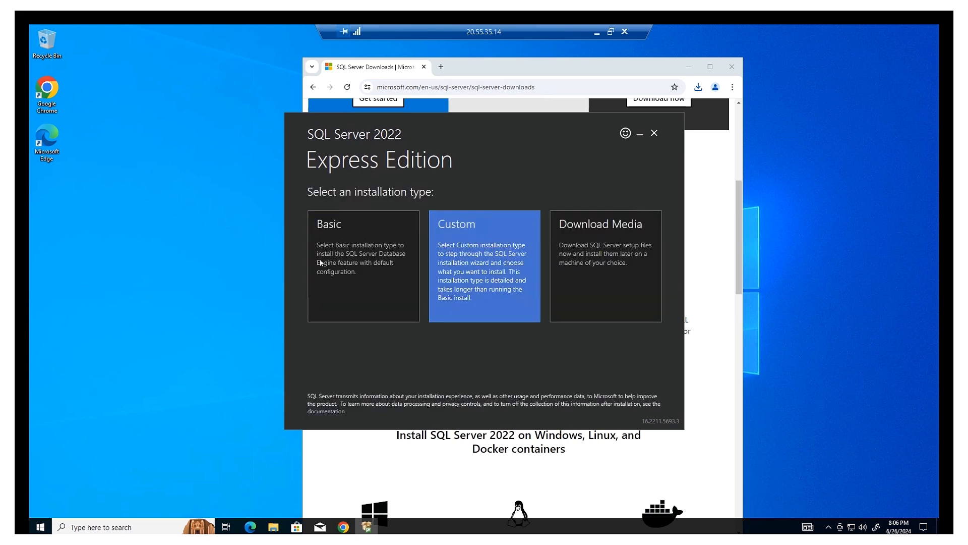
# Choose the Basic installation, accept the license terms, and install to C:\Program Files\Microsoft SQL Server.
pyautogui.click(367, 246)
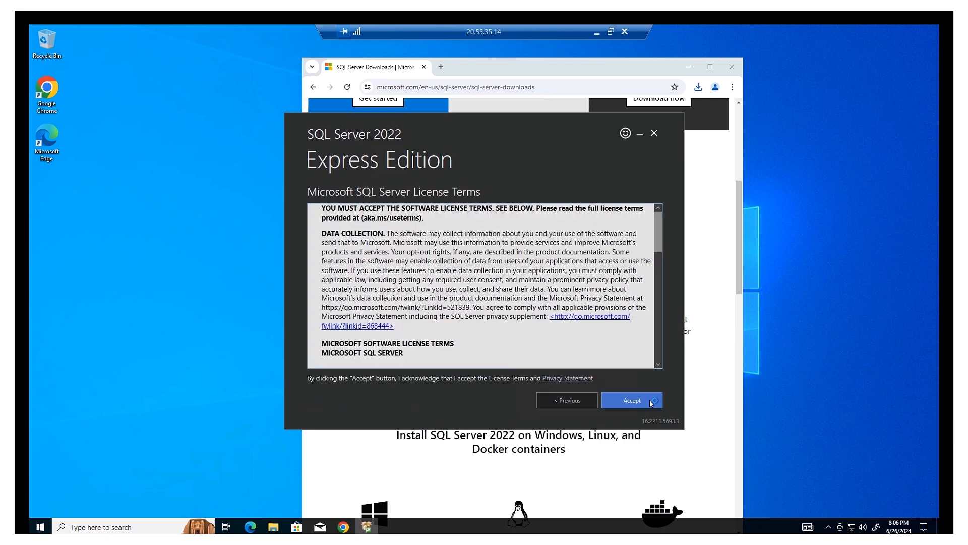
pyautogui.click(651, 402)
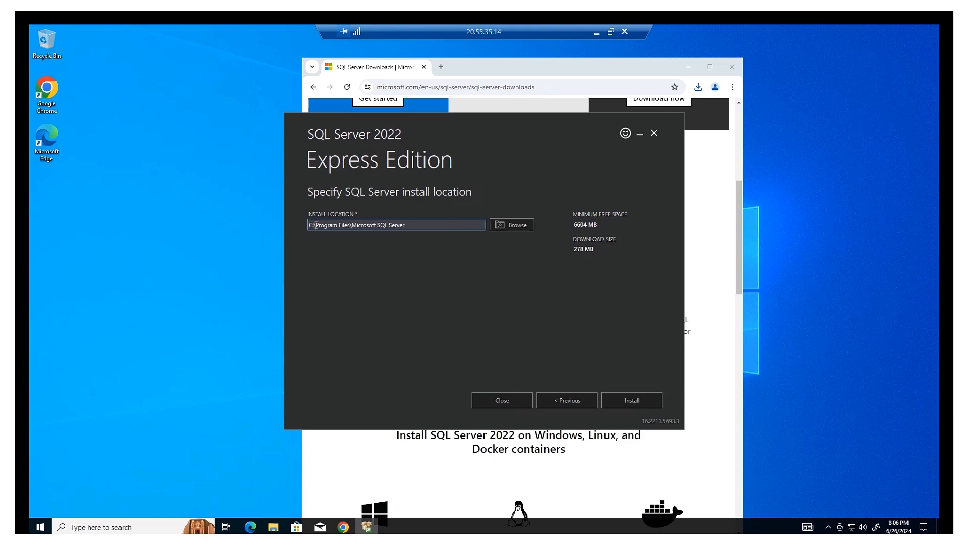
pyautogui.click(646, 402)
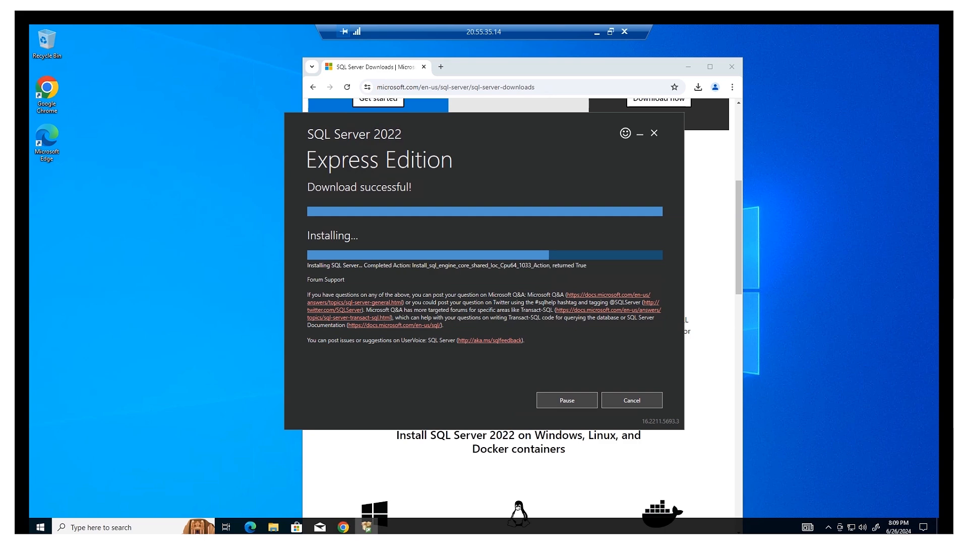
# Wait for the SQLEXPRESS installation to complete, minimizing and restoring the remote session meanwhile.
pyautogui.click(595, 32)
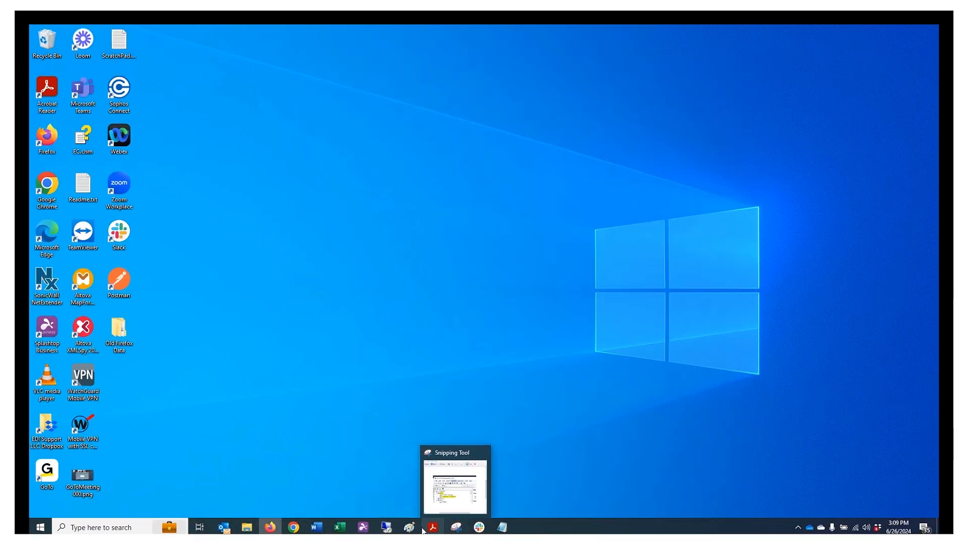
pyautogui.moveTo(393, 530)
pyautogui.click(438, 484)
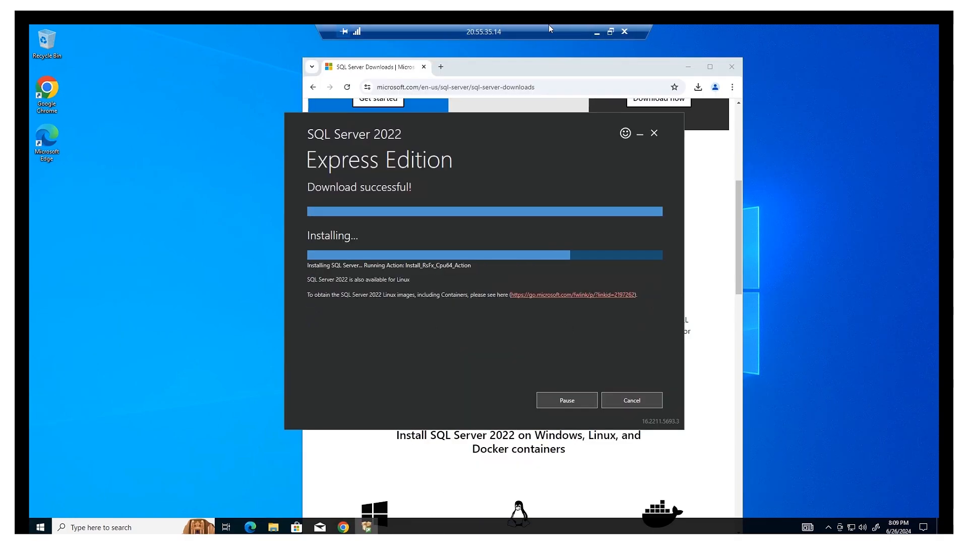
pyautogui.click(598, 30)
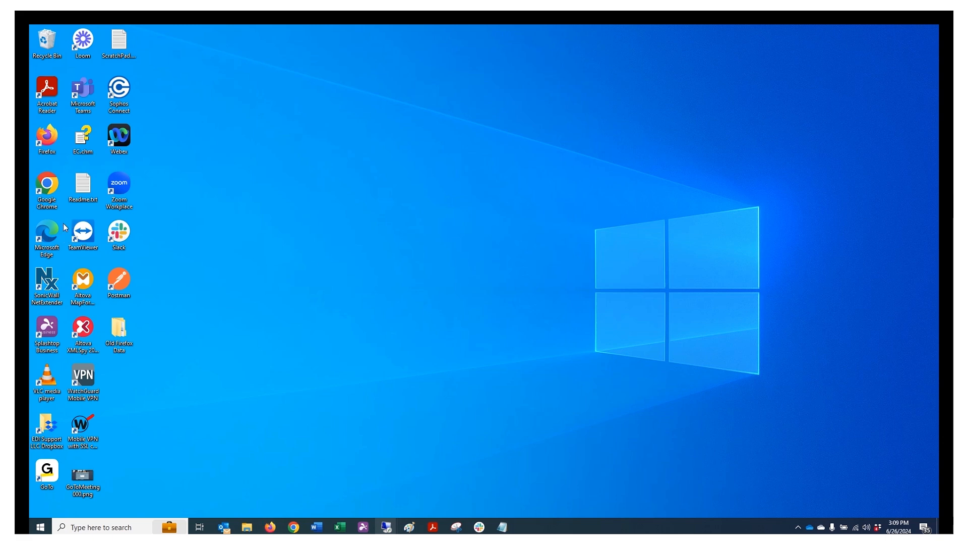
pyautogui.moveTo(386, 527)
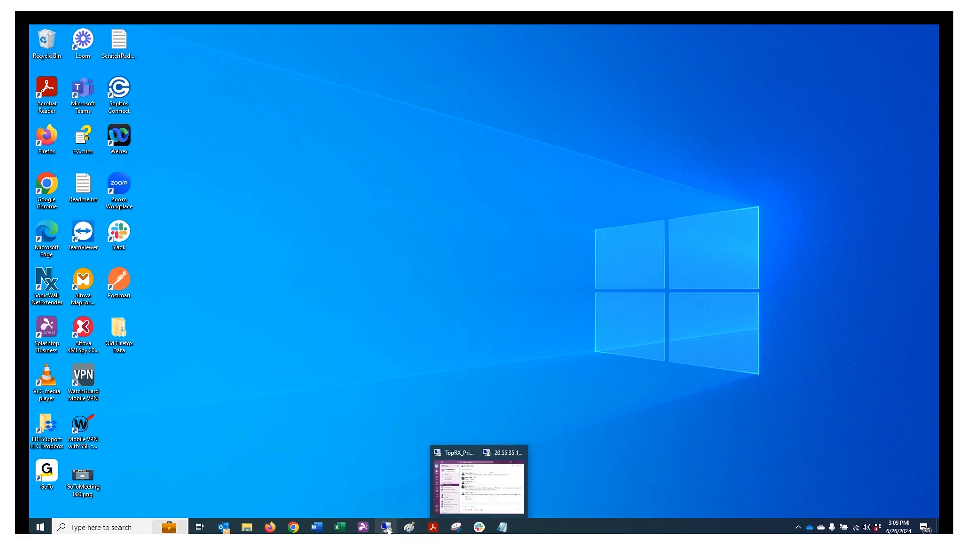
pyautogui.click(419, 494)
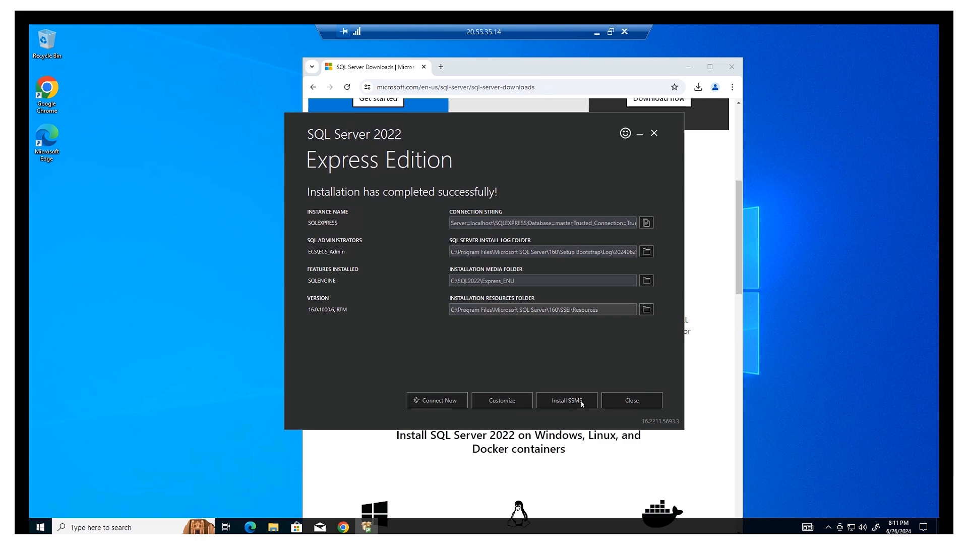
# Choose Install SSMS and open its Microsoft Learn download page in Google Chrome.
pyautogui.click(563, 402)
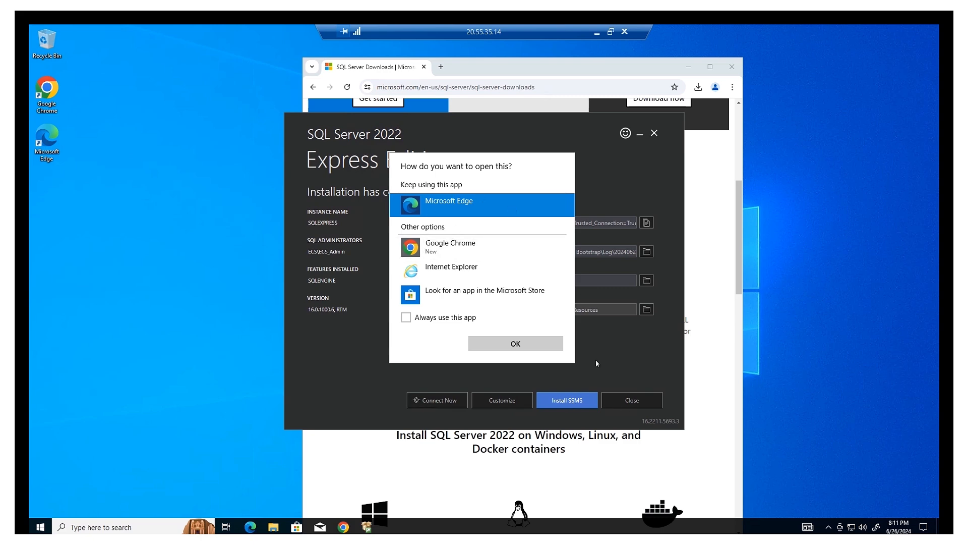
pyautogui.click(455, 246)
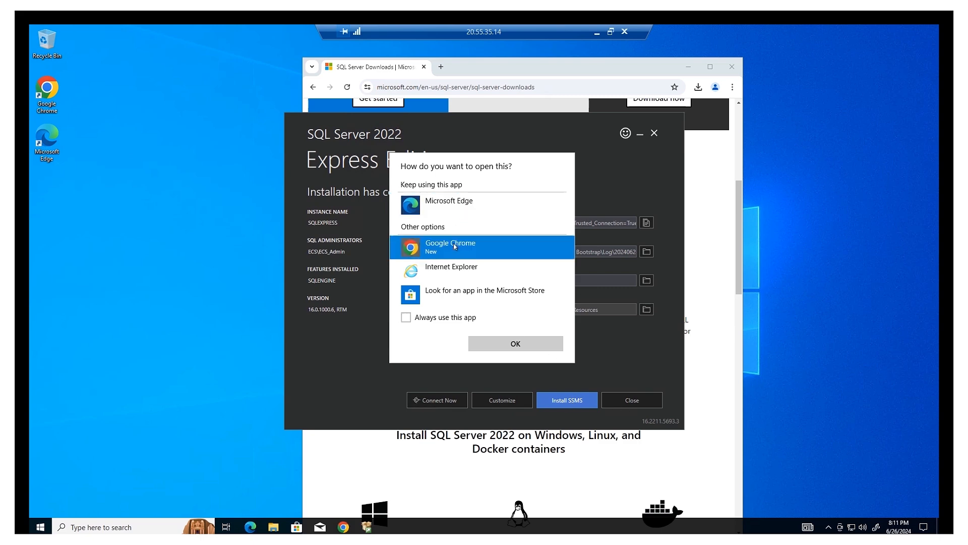
pyautogui.doubleClick(455, 246)
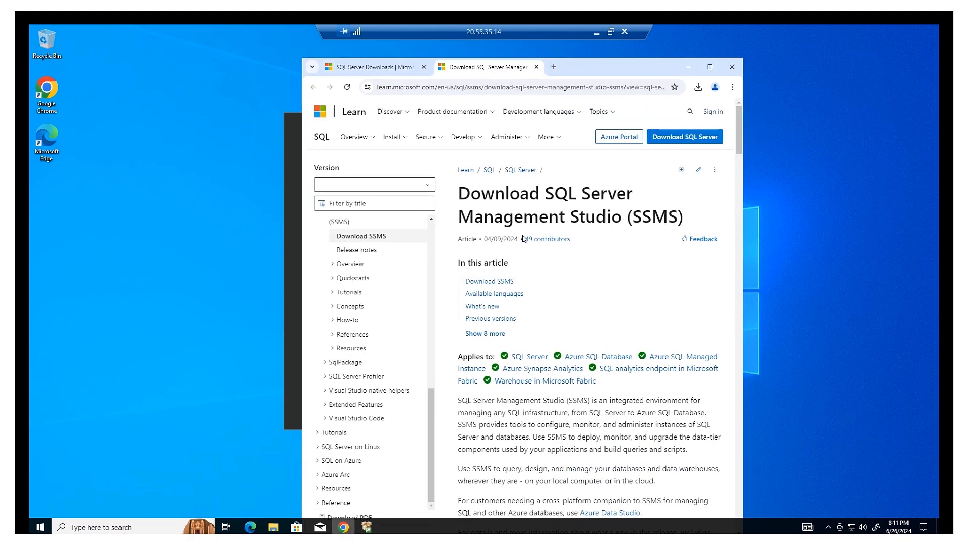
# Download SQL Server Management Studio (SSMS) 20.1 from the Microsoft Learn page.
pyautogui.scroll(-5, 539, 281)
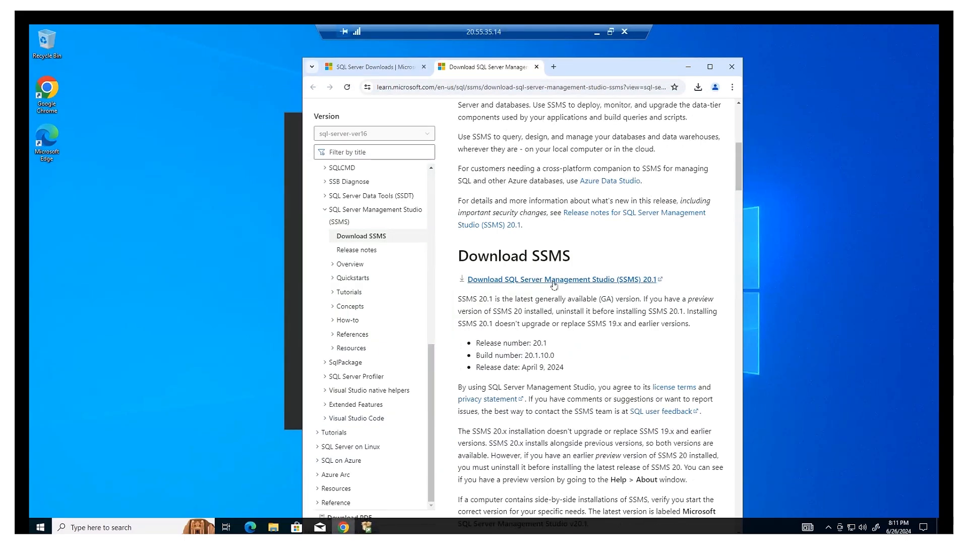
pyautogui.scroll(5, 554, 285)
pyautogui.scroll(-4, 580, 298)
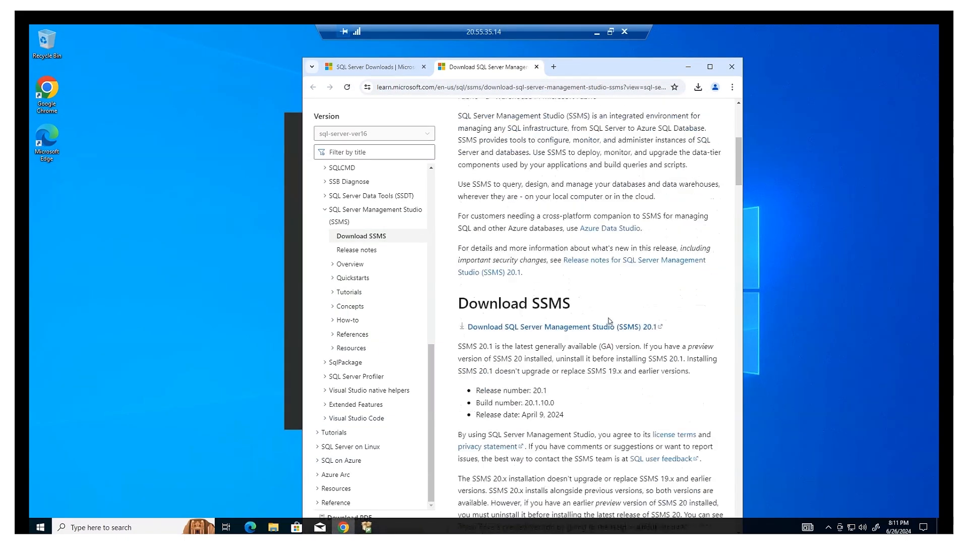
pyautogui.click(568, 327)
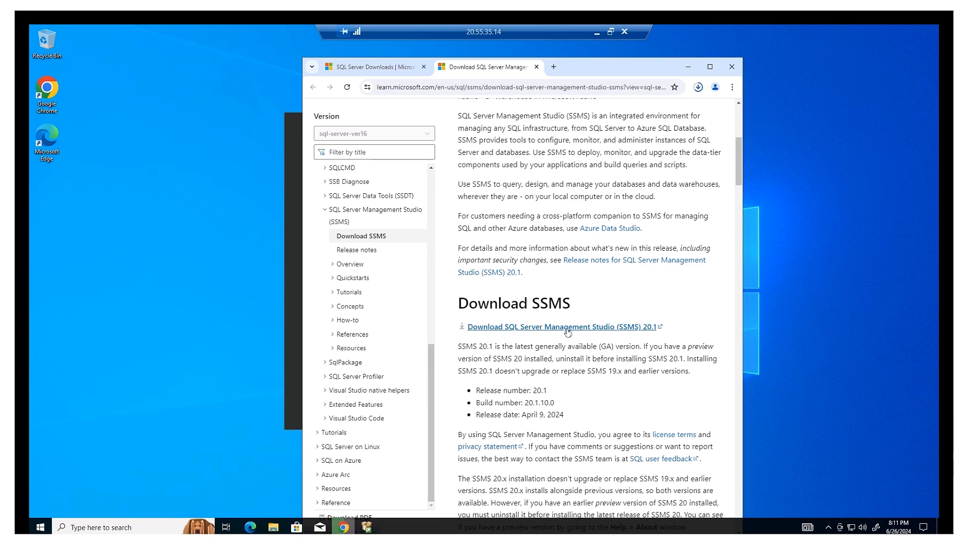
# Run SSMS-Setup-ENU.exe from Chrome's recent downloads list.
pyautogui.click(699, 87)
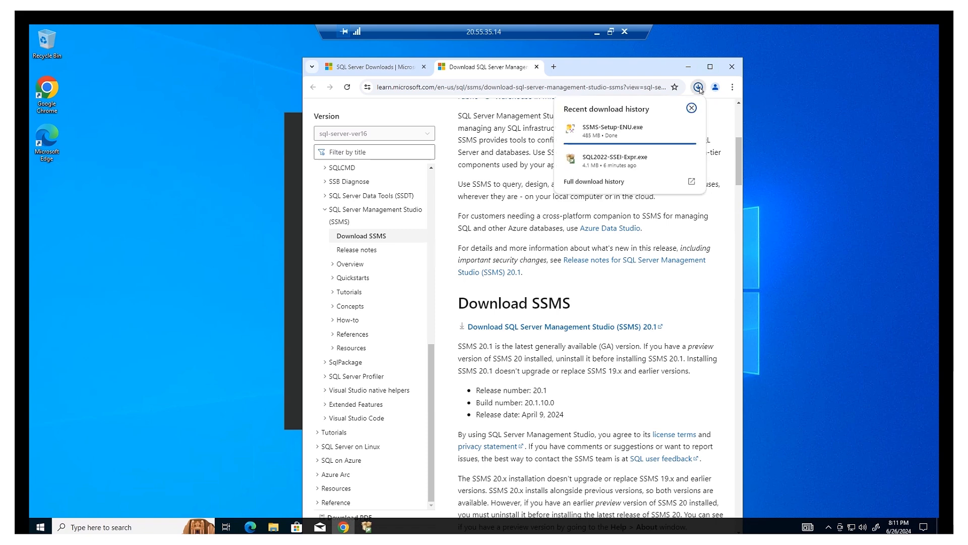
pyautogui.moveTo(602, 135)
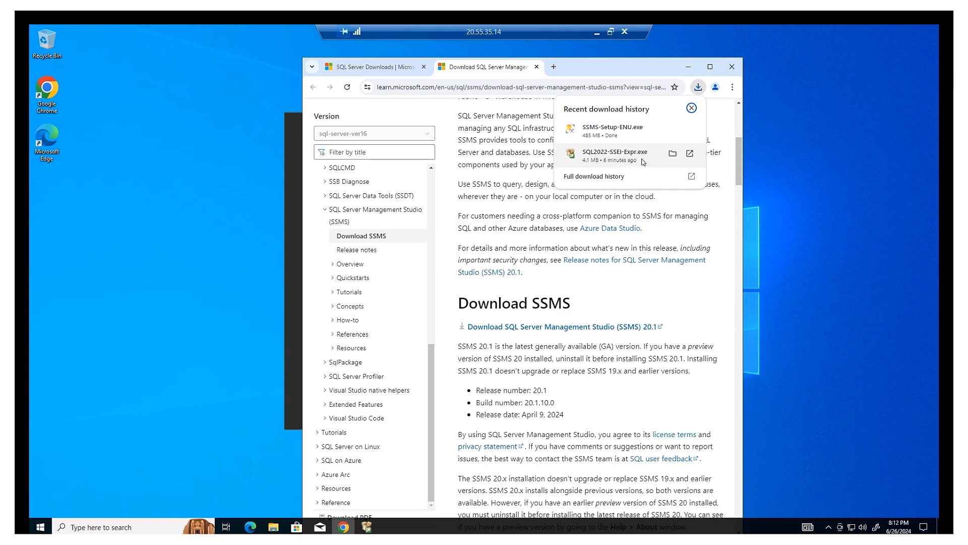
pyautogui.click(642, 132)
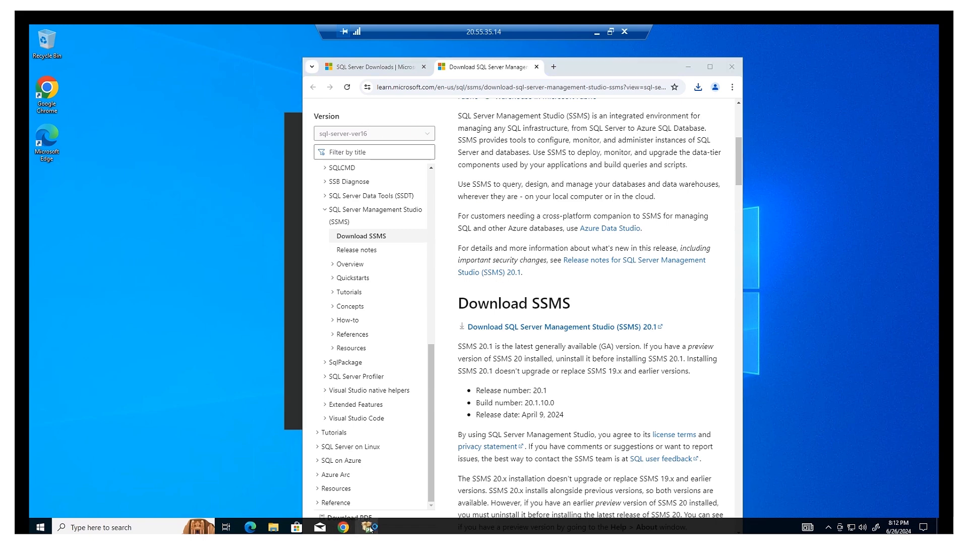
# Install SSMS 20.1 into the default Program Files (x86) location.
pyautogui.moveTo(371, 528)
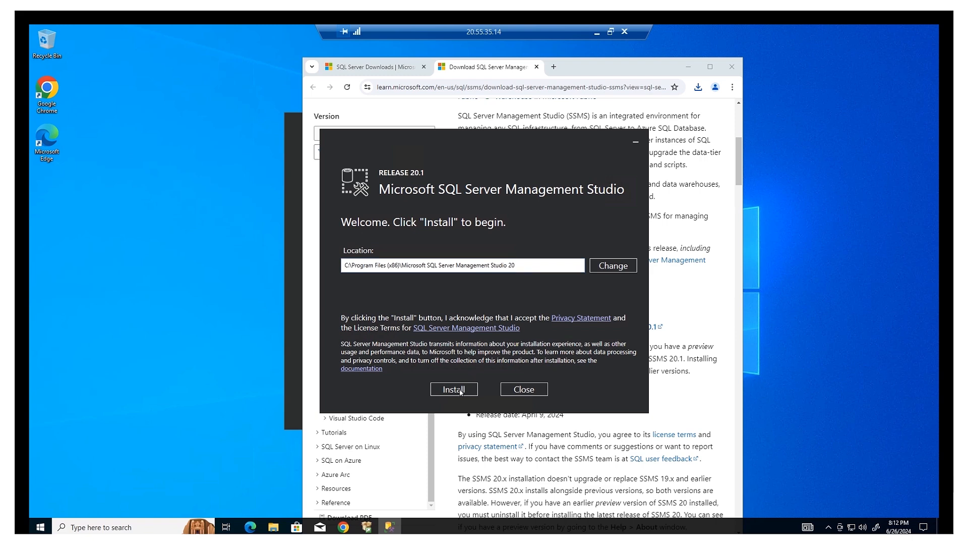
pyautogui.click(460, 393)
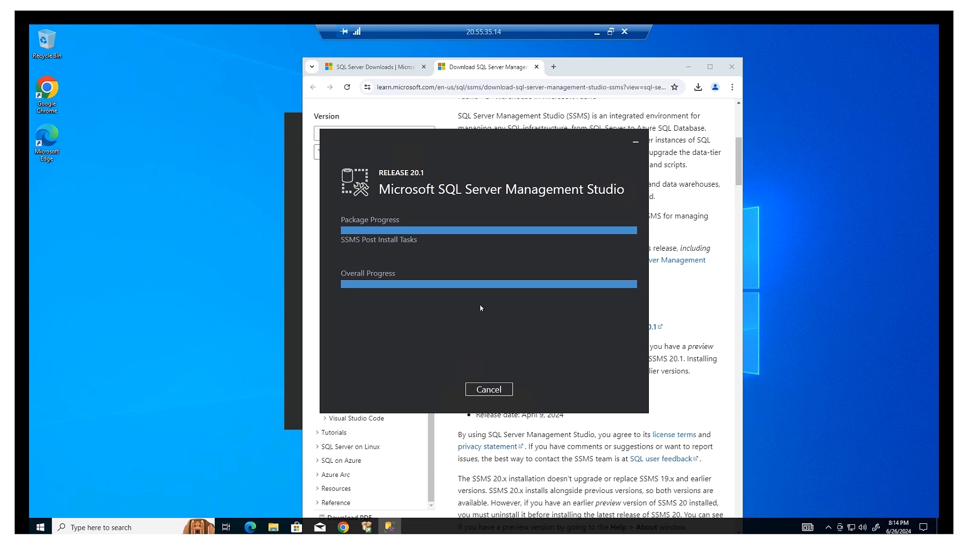
# Move the SSMS setup and SQL Server 2022 Express installer windows apart.
pyautogui.moveTo(522, 134); pyautogui.dragTo(622, 106)
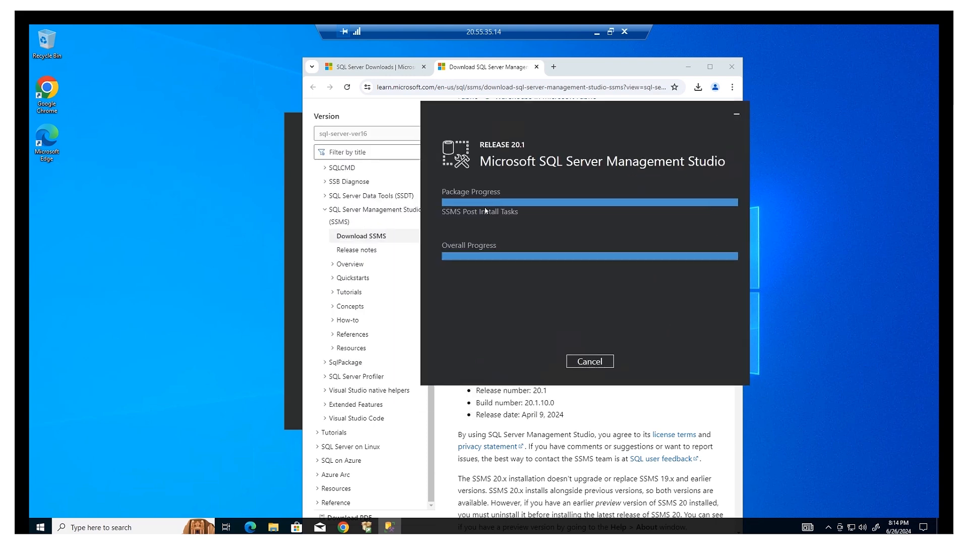
pyautogui.moveTo(394, 531)
pyautogui.moveTo(597, 105); pyautogui.dragTo(662, 95)
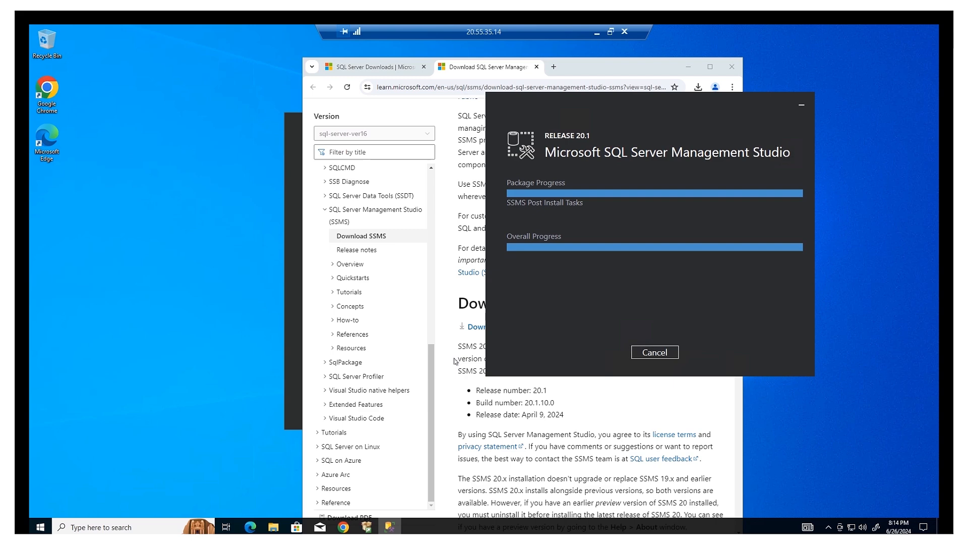
pyautogui.click(290, 154)
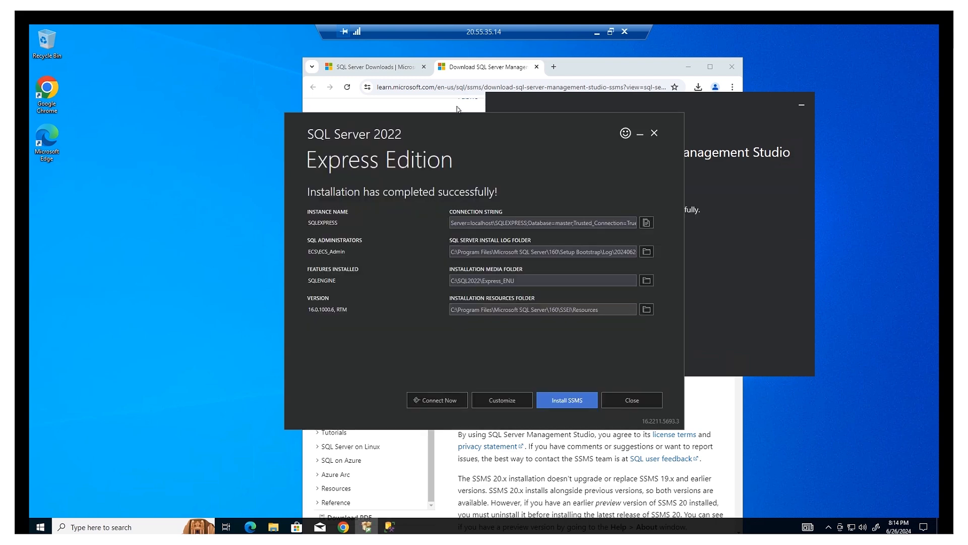
pyautogui.moveTo(456, 122); pyautogui.dragTo(330, 134)
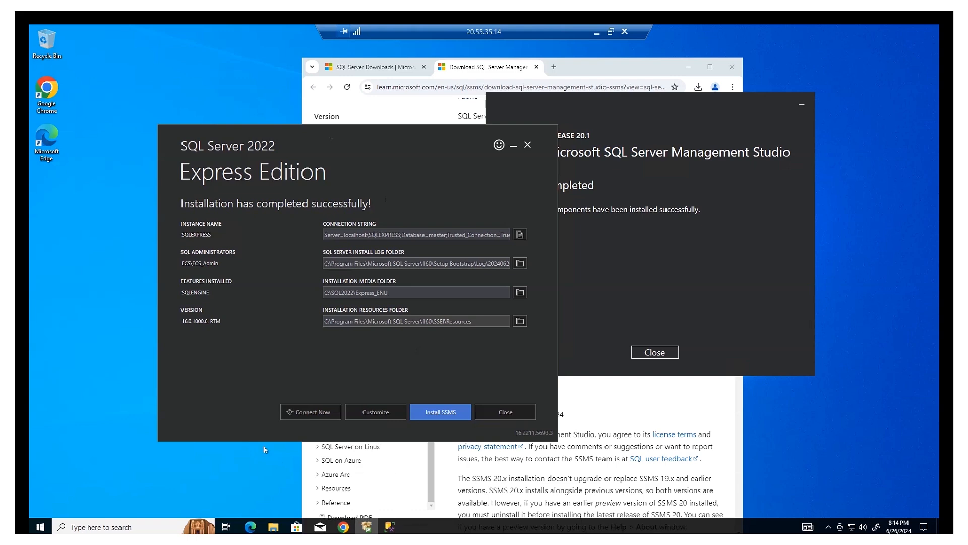
# Close the completed SSMS setup and start exiting the SQL Server 2022 Express installer.
pyautogui.click(642, 104)
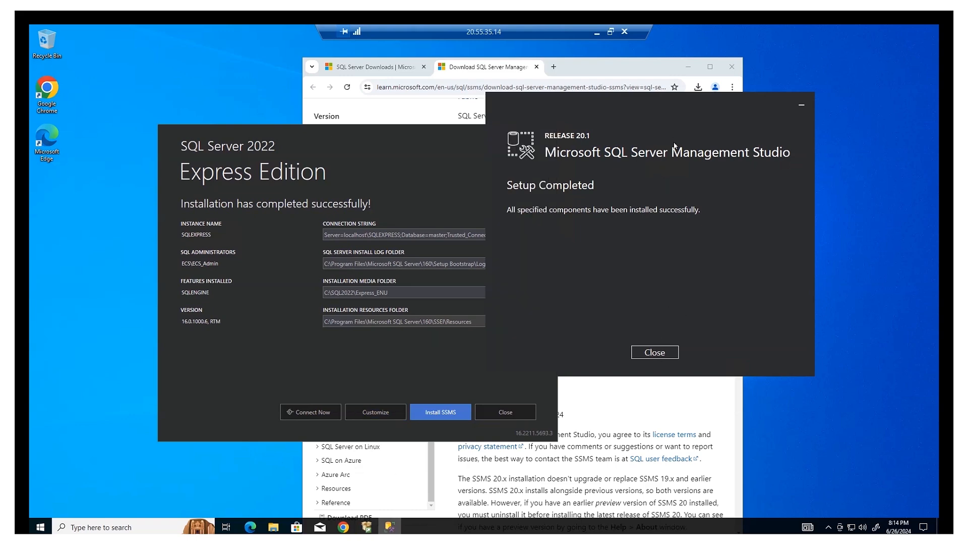
pyautogui.click(655, 352)
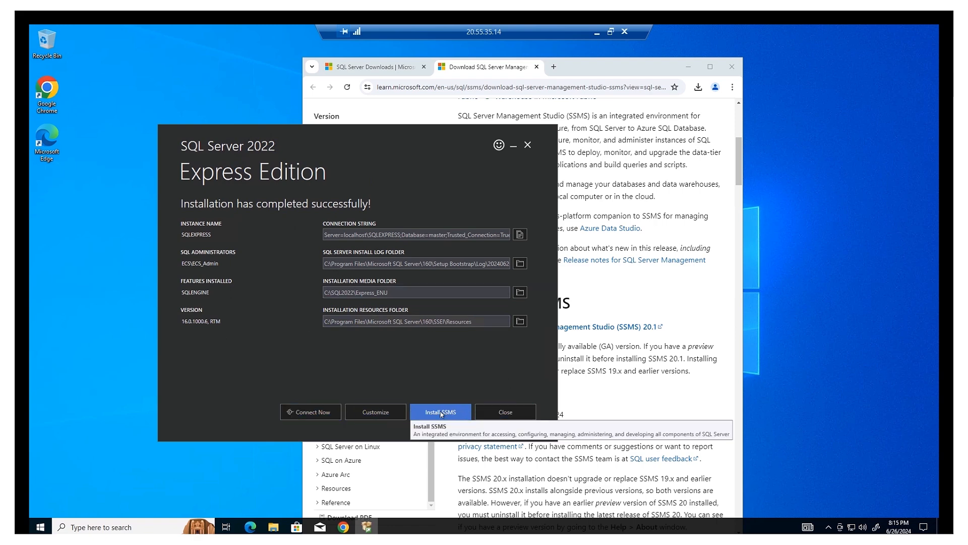
pyautogui.click(511, 415)
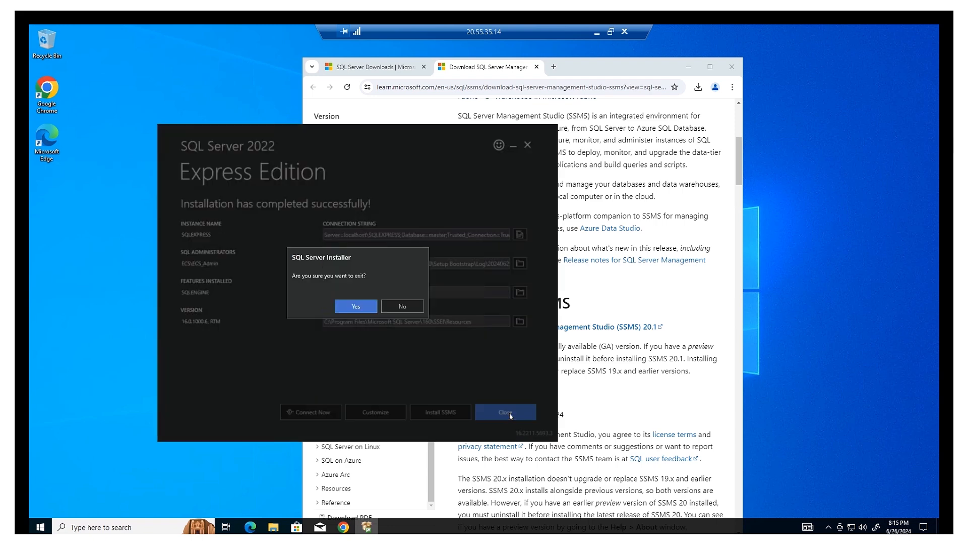
# Cancel the exit, verify SQLEXPRESS reports SQL Server 2022 Express via SQLCMD, then exit the installer.
pyautogui.click(397, 307)
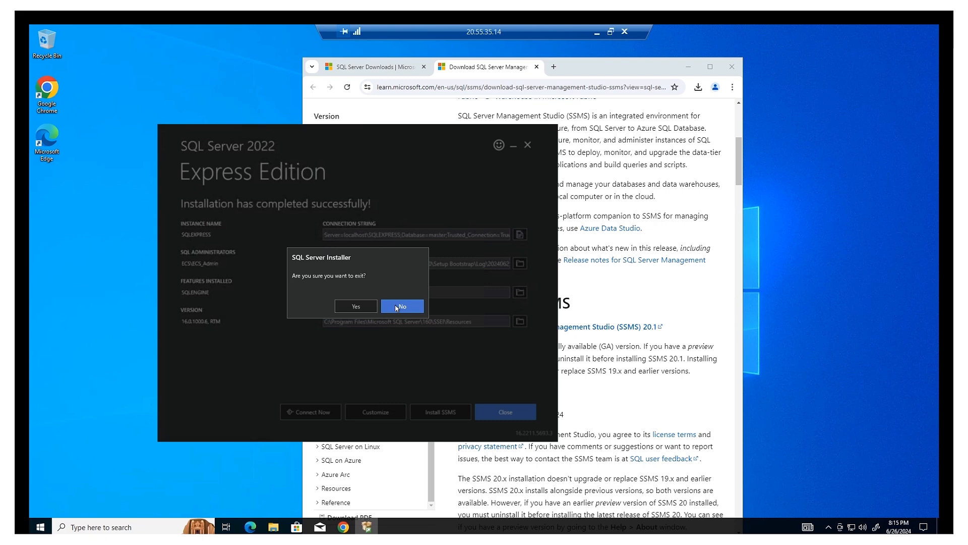
pyautogui.click(311, 412)
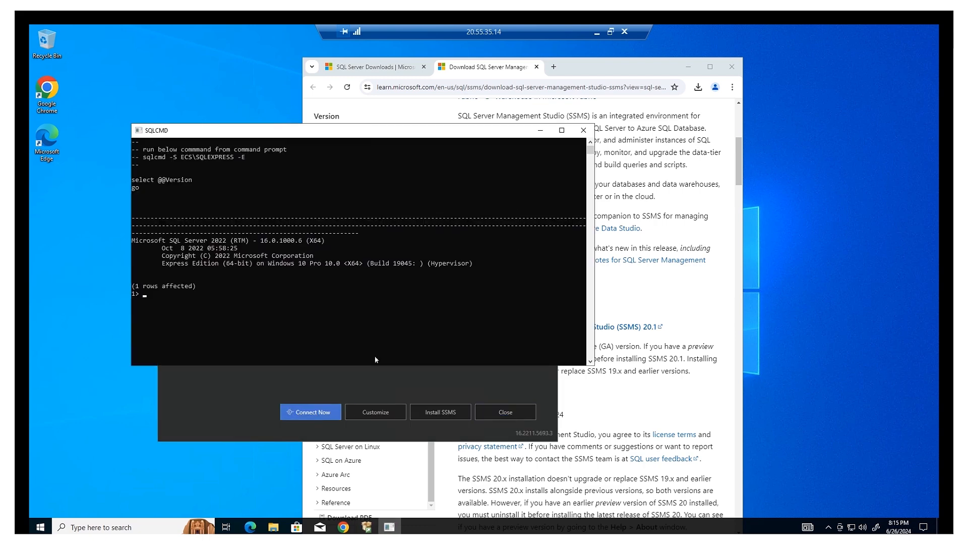
pyautogui.click(584, 130)
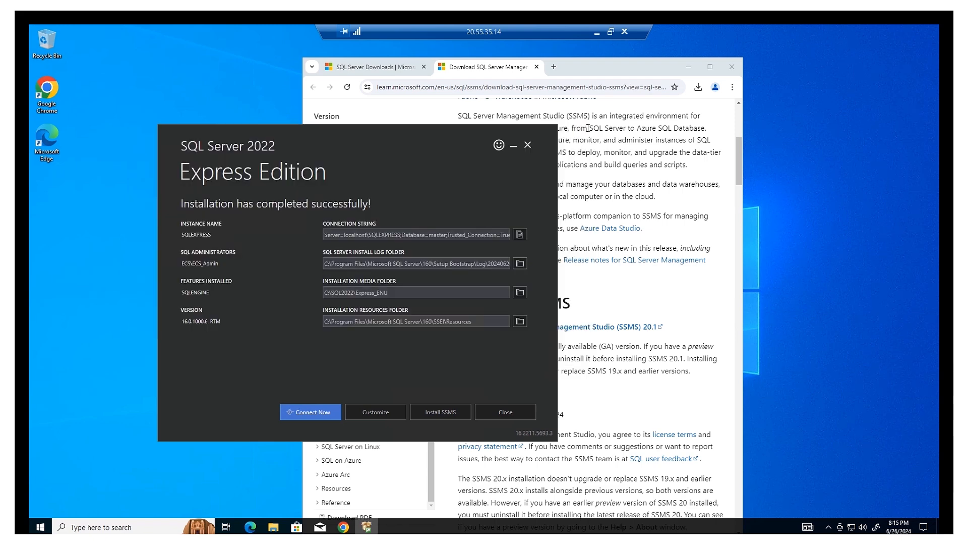
pyautogui.click(519, 415)
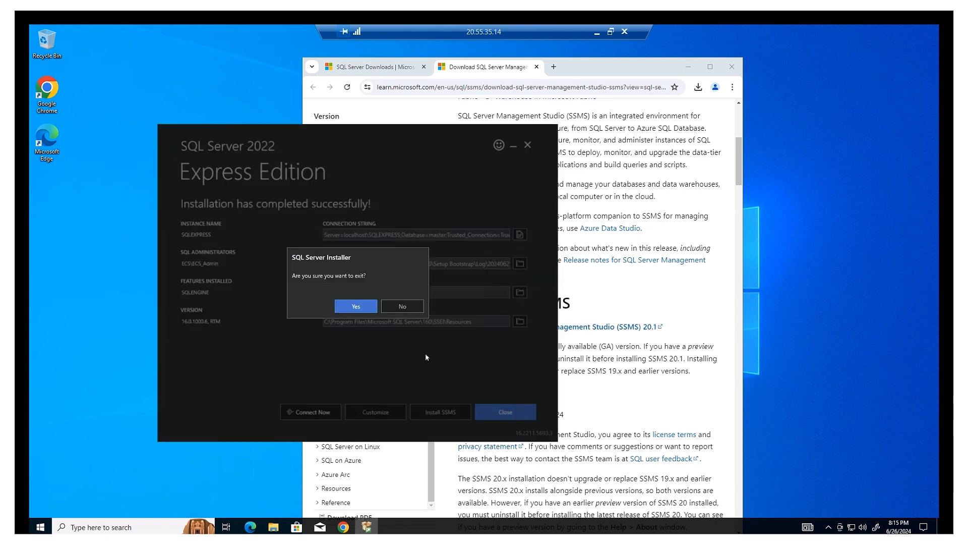
pyautogui.click(356, 306)
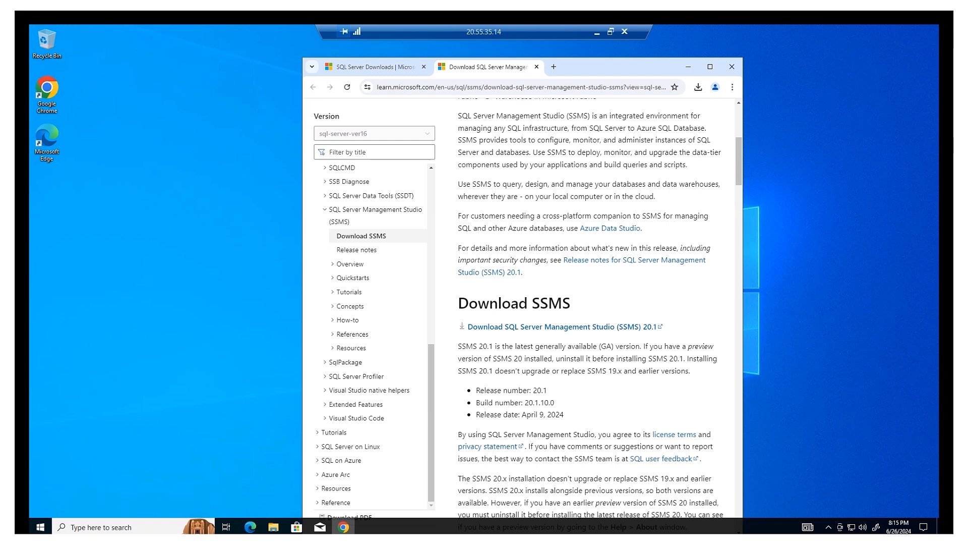
pyautogui.click(192, 264)
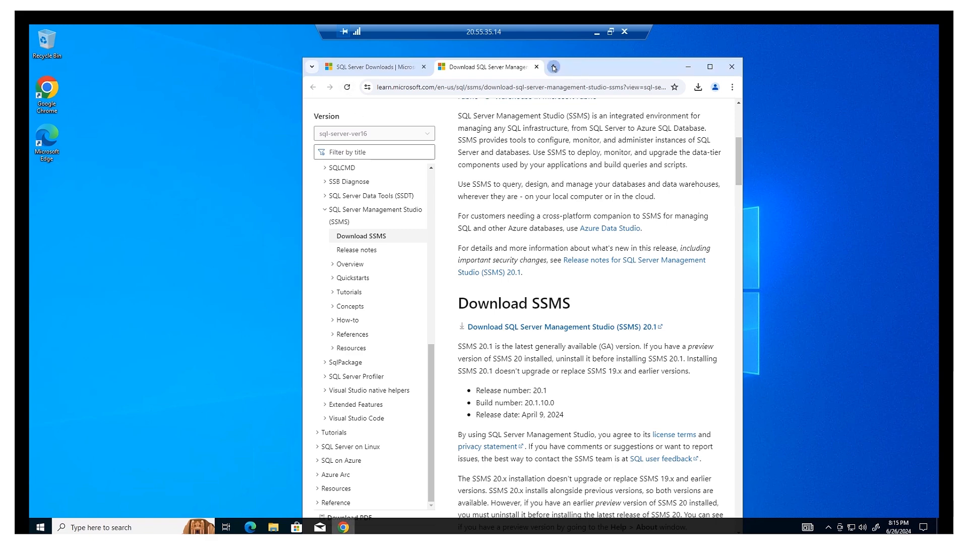
# Open a new Chrome tab and enter eservice.liaison.com in its address bar.
pyautogui.click(554, 68)
pyautogui.click(552, 86)
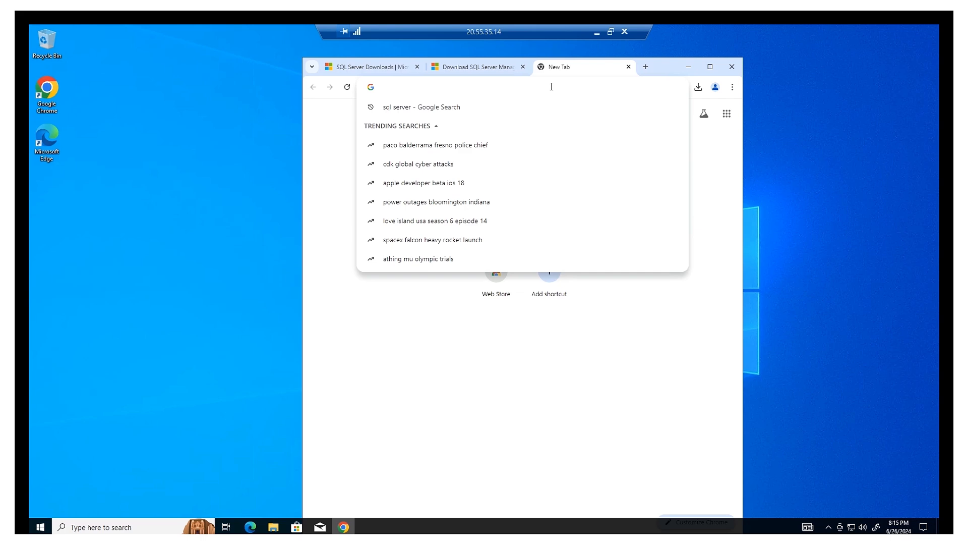
pyautogui.write('eser')
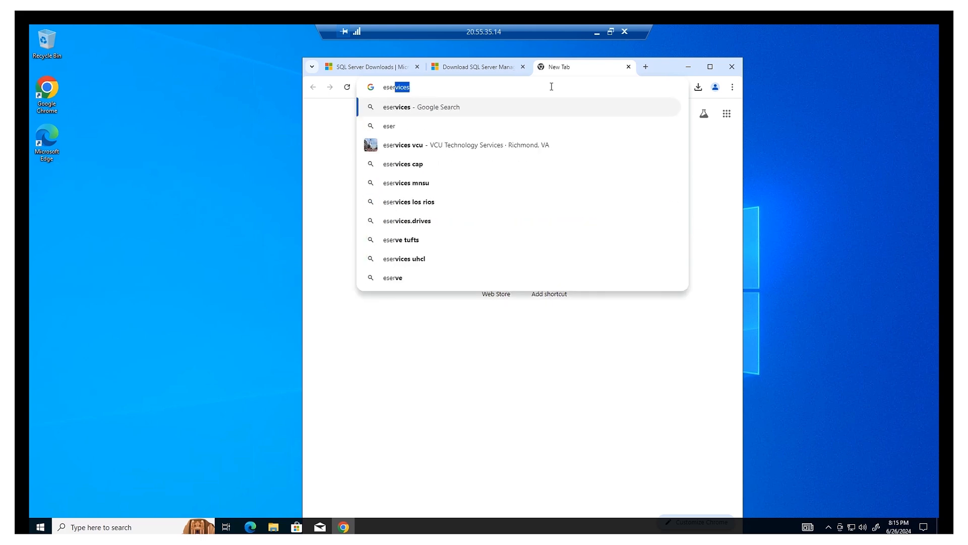
pyautogui.write('vice')
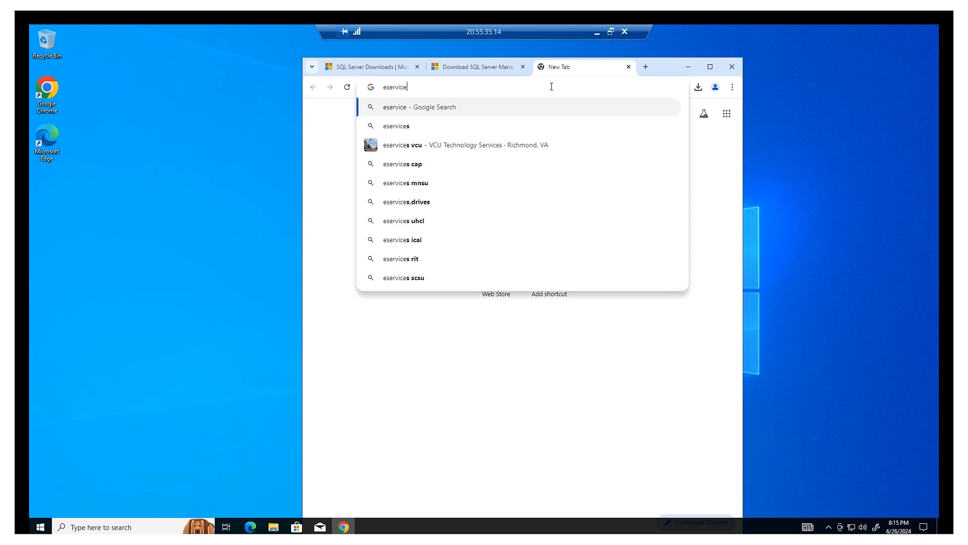
pyautogui.write('.')
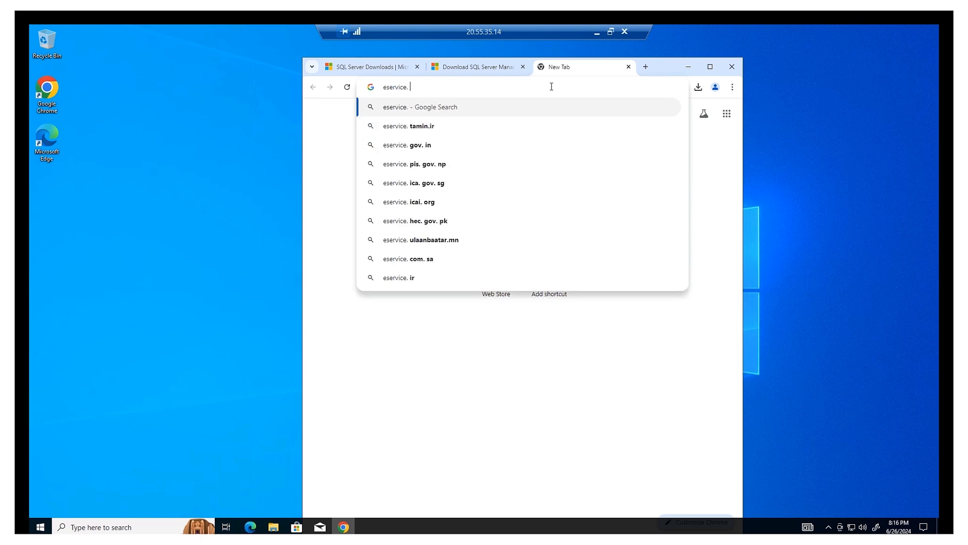
pyautogui.write('liaison')
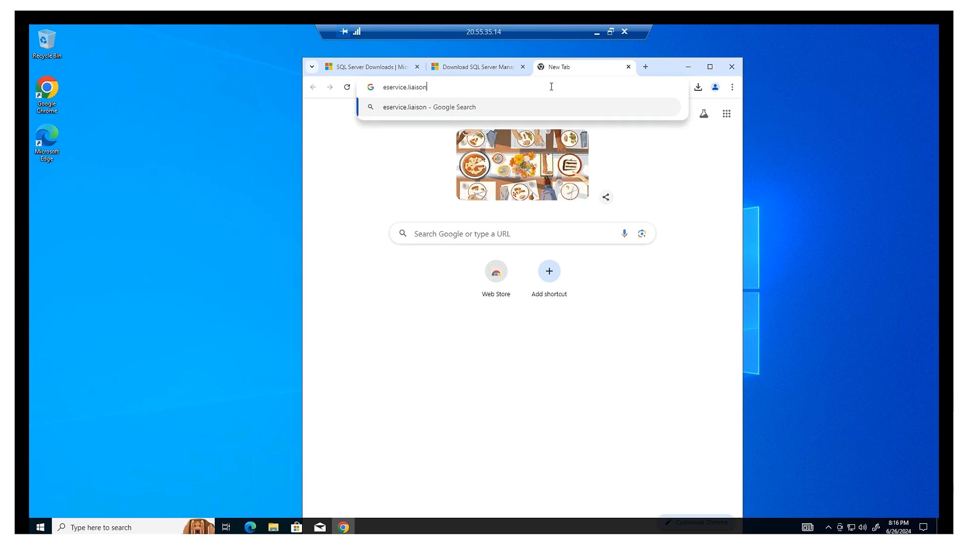
pyautogui.write('.com')
# Load the eService sign-in page, paste the mailbox name and password, sign in, and decline saving the password.
pyautogui.press('Return')
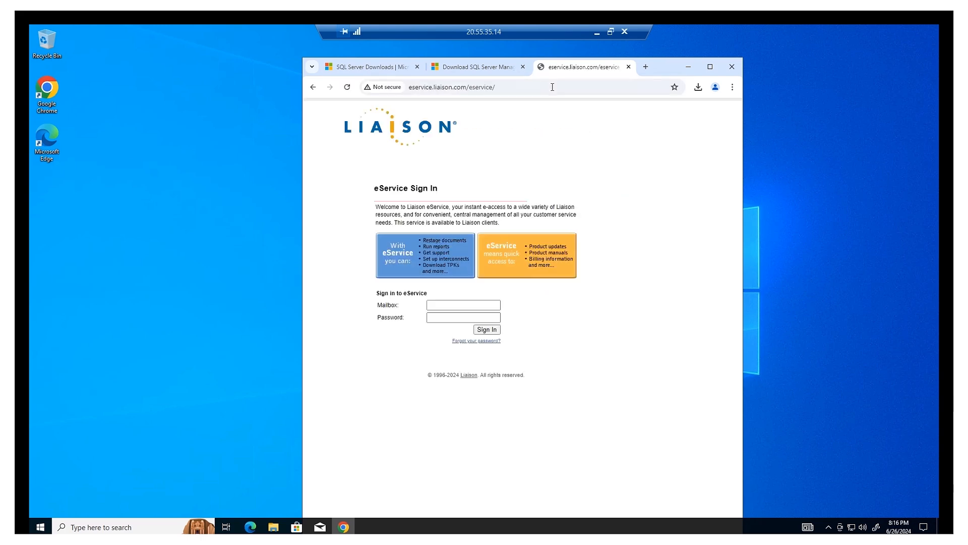
pyautogui.click(476, 305)
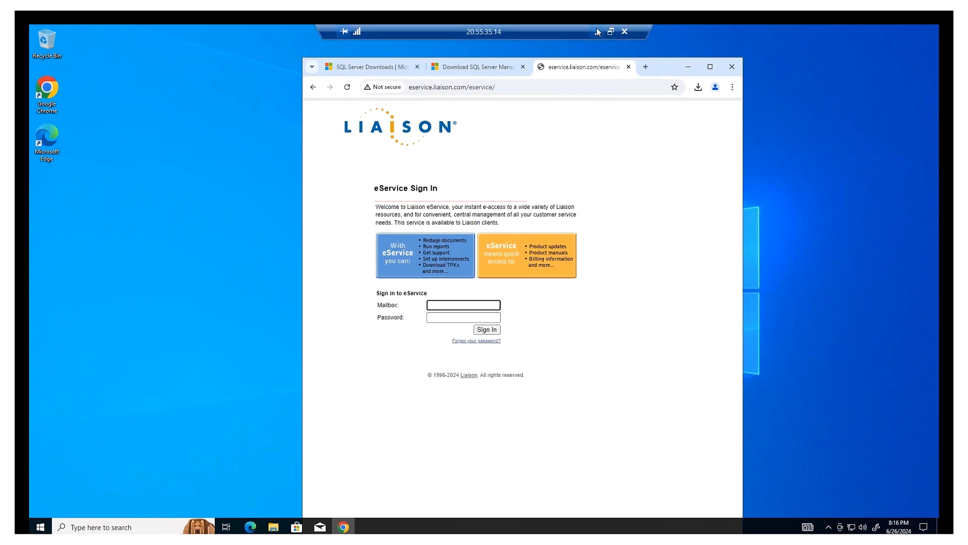
pyautogui.click(597, 31)
pyautogui.click(455, 317)
pyautogui.hotkey('ctrl', 'v')
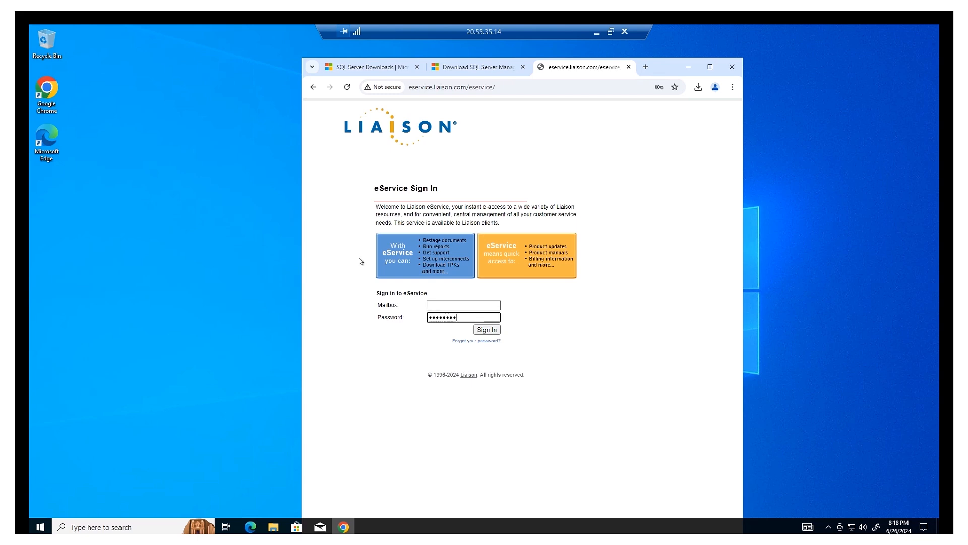
pyautogui.click(453, 305)
pyautogui.hotkey('ctrl', 'v')
pyautogui.click(499, 330)
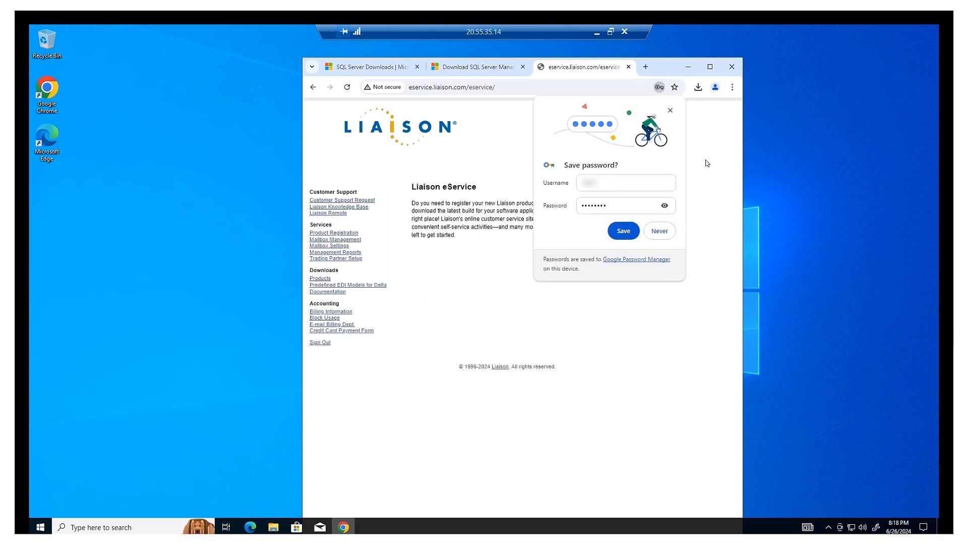
pyautogui.click(664, 236)
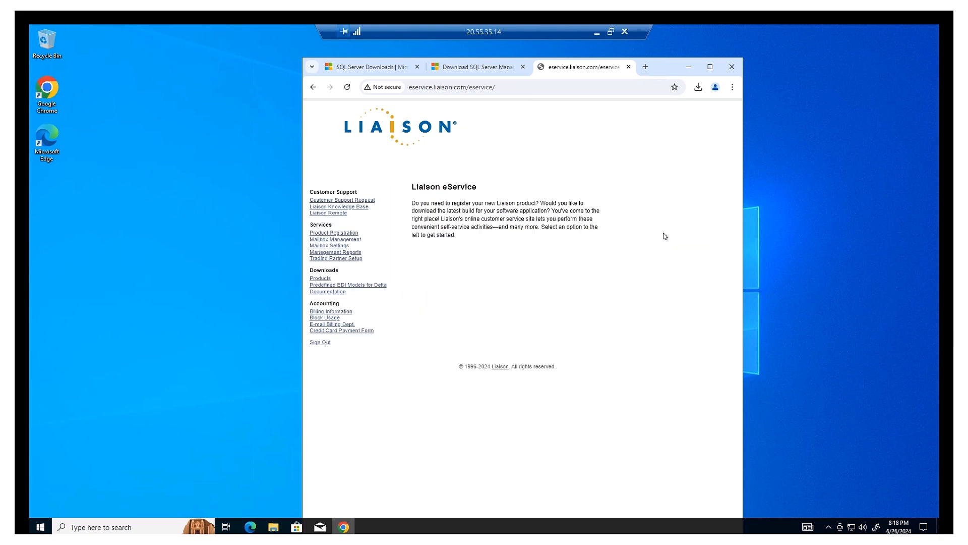
# Download ECS8Setup3030.02.exe from the Liaison ECS Enterprise 8.x page, keeping it despite Chrome's insecure-file warning.
pyautogui.click(312, 286)
pyautogui.click(411, 86)
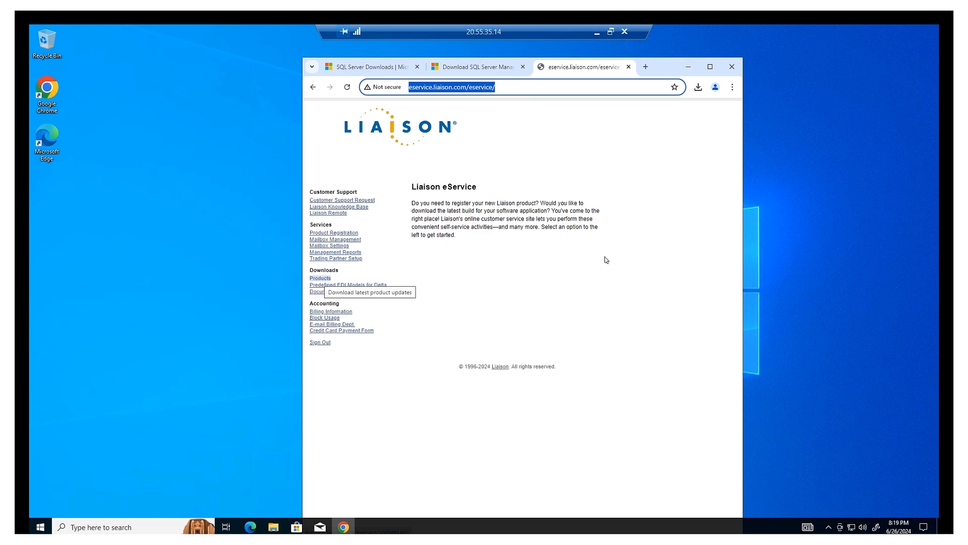
pyautogui.click(318, 279)
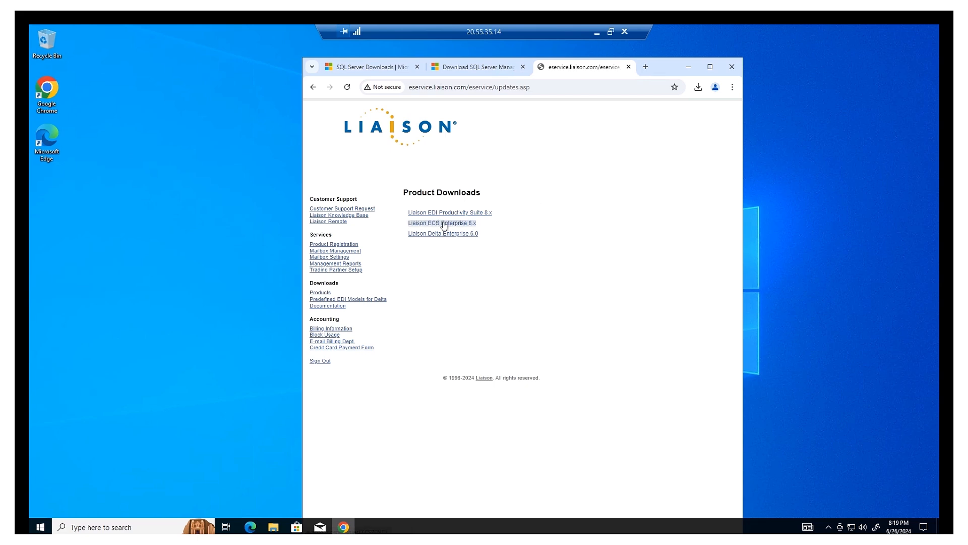
pyautogui.click(444, 224)
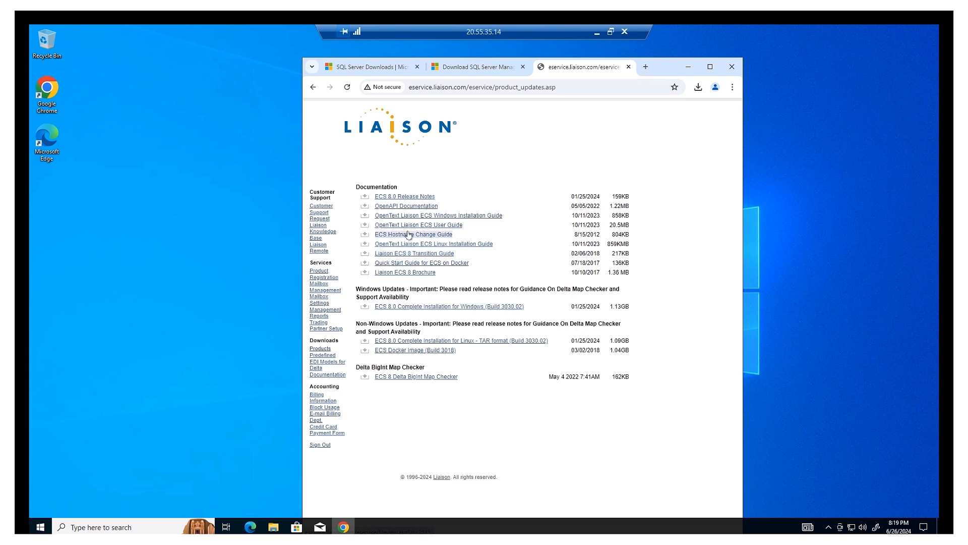
pyautogui.click(365, 307)
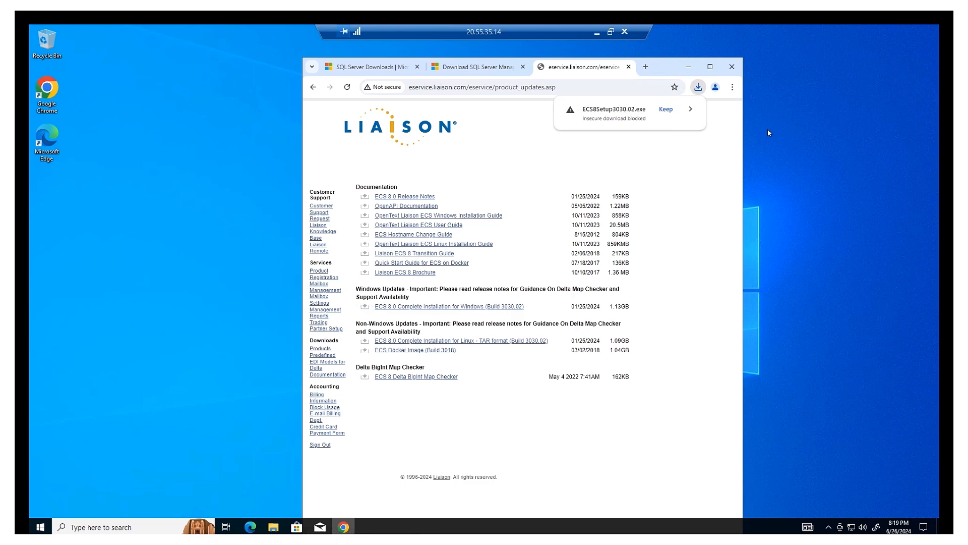
pyautogui.click(622, 119)
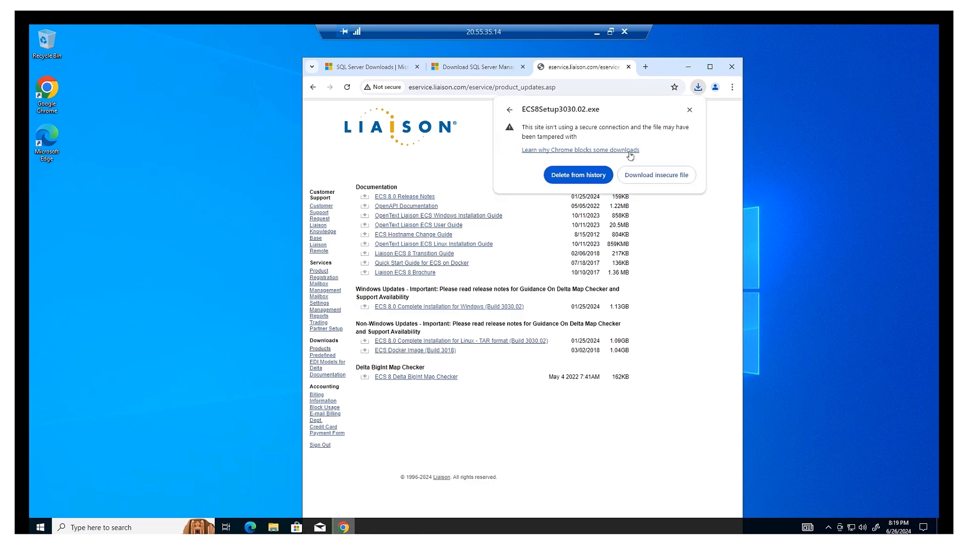
pyautogui.click(661, 176)
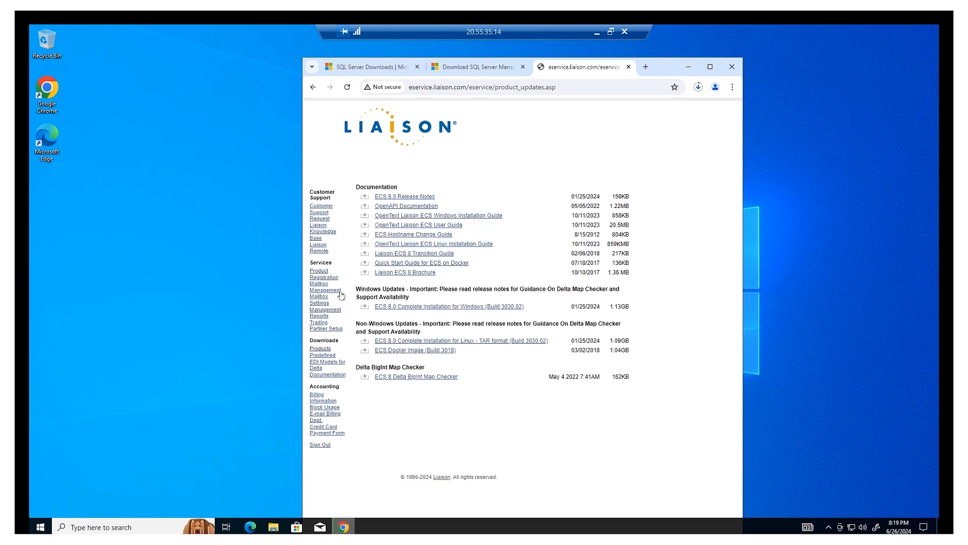
# Open the Liaison Delta Enterprise 6.0 page listing Delta 6.1 32-bit and 64-bit installers (Build 118.01).
pyautogui.click(325, 352)
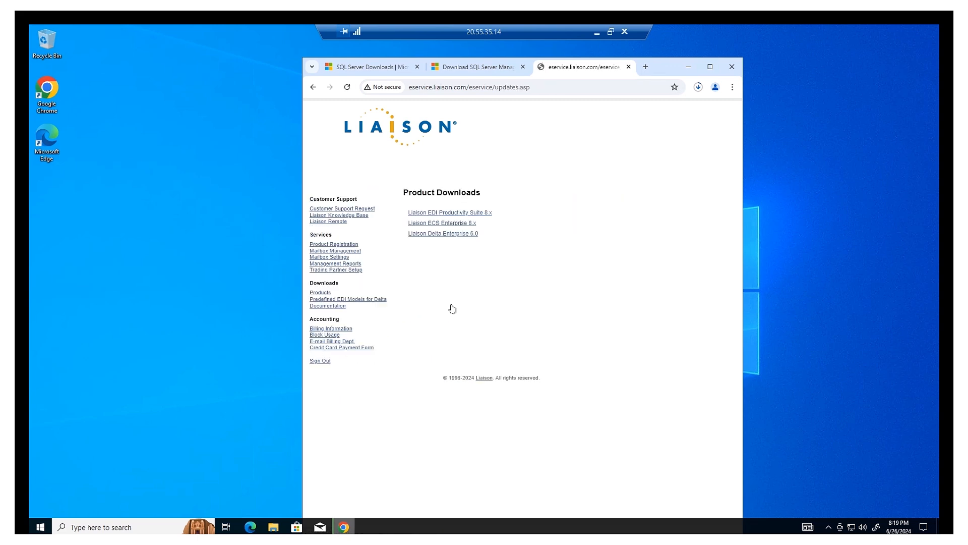
pyautogui.click(458, 235)
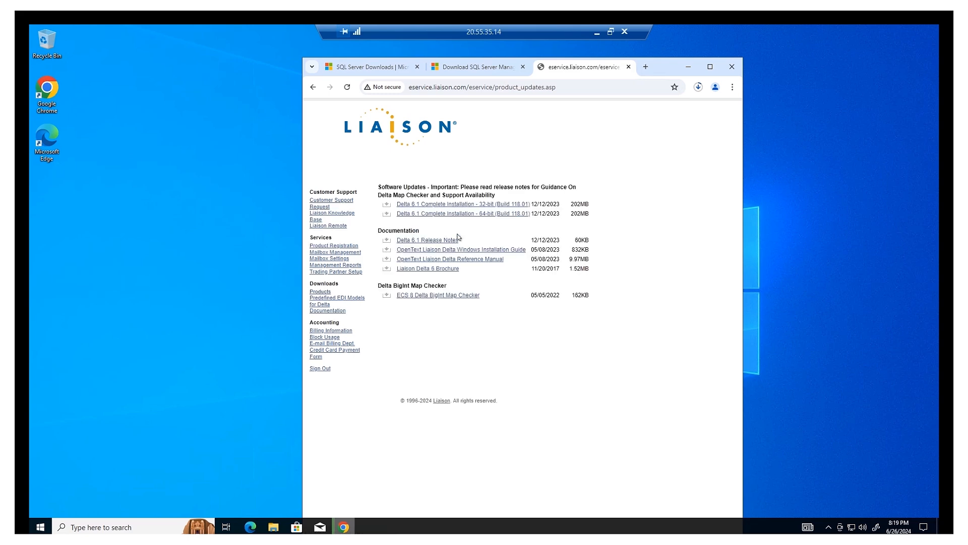
pyautogui.click(507, 215)
pyautogui.click(124, 527)
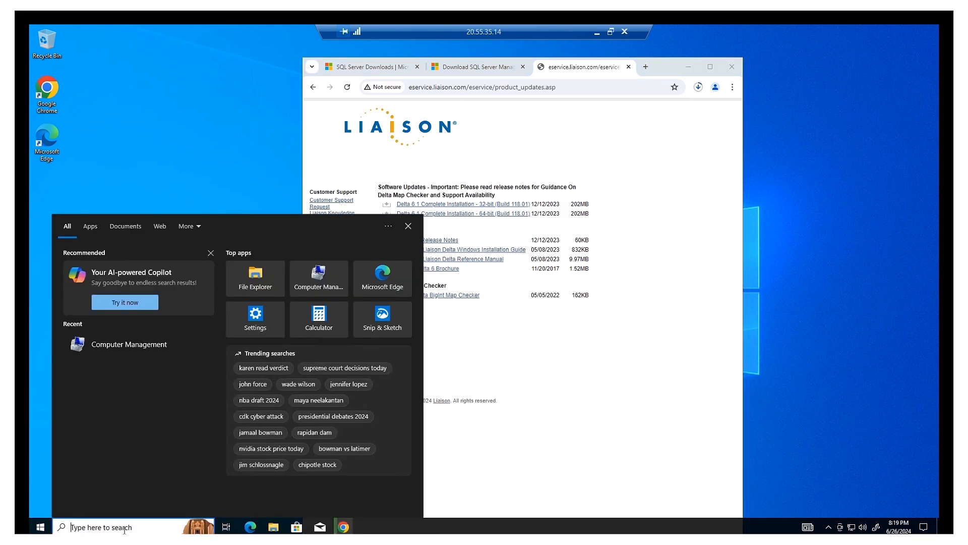
# Open System Information via 'sys' search, check the x64 Windows 10 Pro summary, then minimize it.
pyautogui.write('sys')
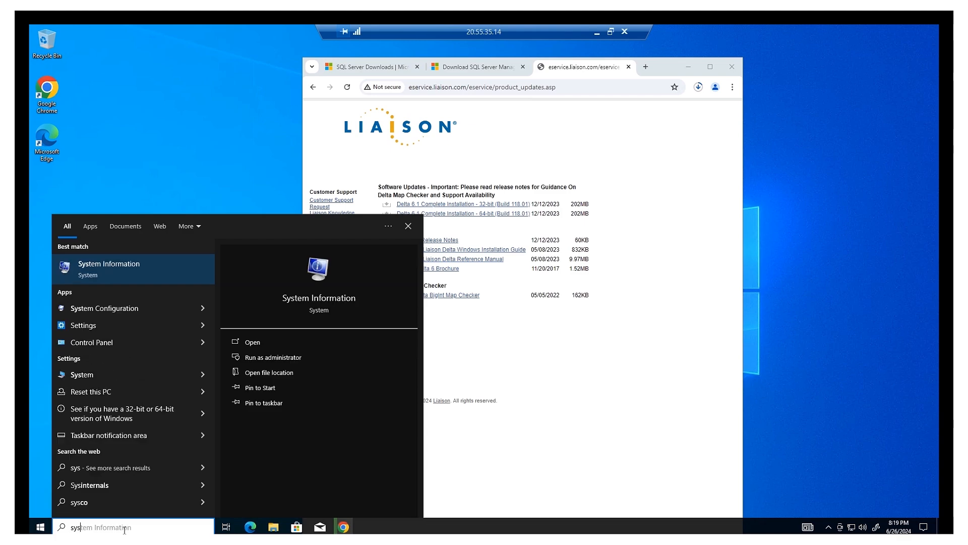
pyautogui.click(135, 276)
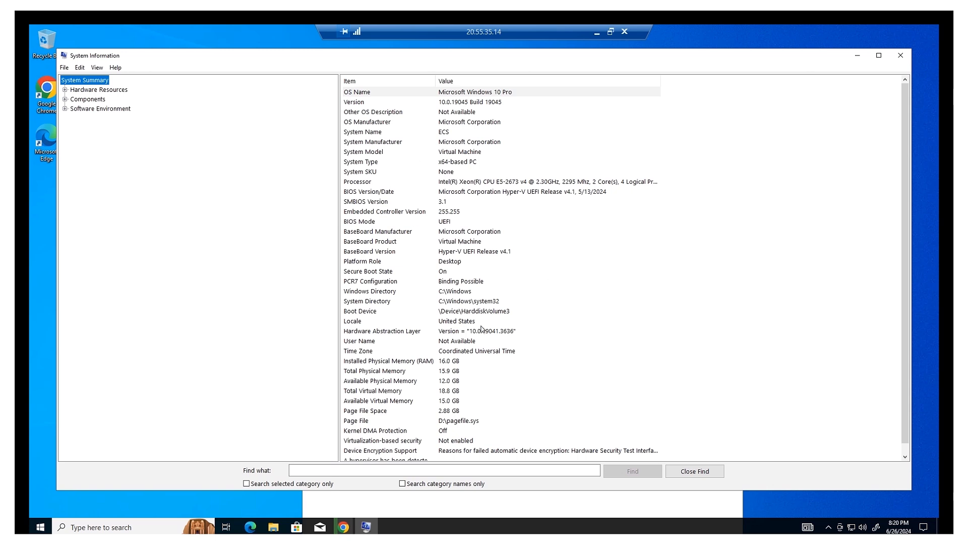
pyautogui.click(506, 330)
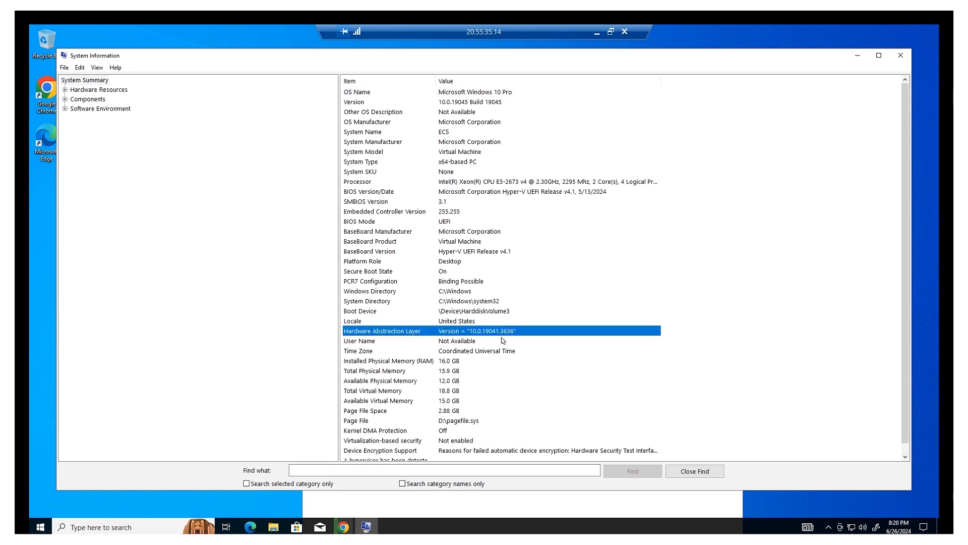
pyautogui.scroll(-1, 502, 340)
pyautogui.scroll(1, 505, 341)
pyautogui.click(857, 56)
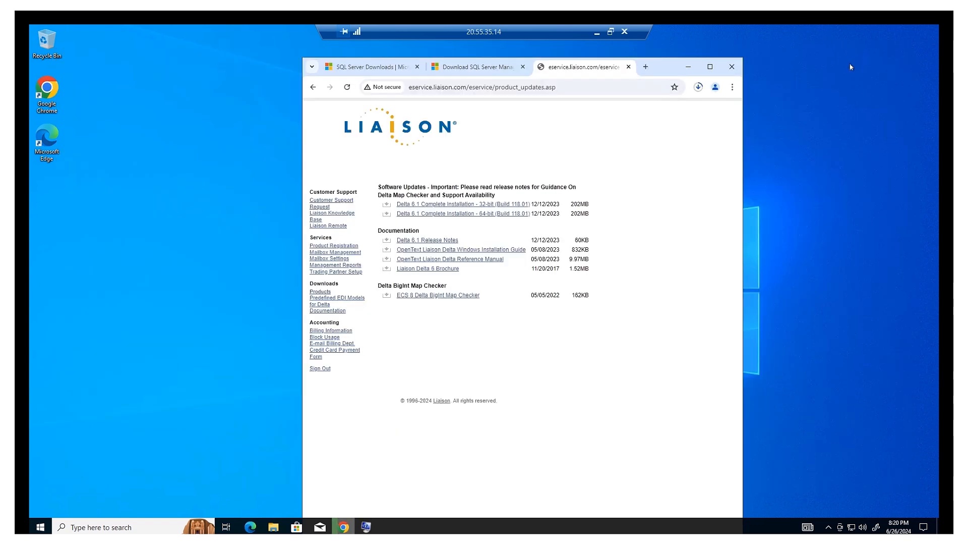
# Start the Delta6Setup118.01_64.exe download and check Chrome's downloads panel while ECS8Setup3030.02.exe continues.
pyautogui.click(386, 216)
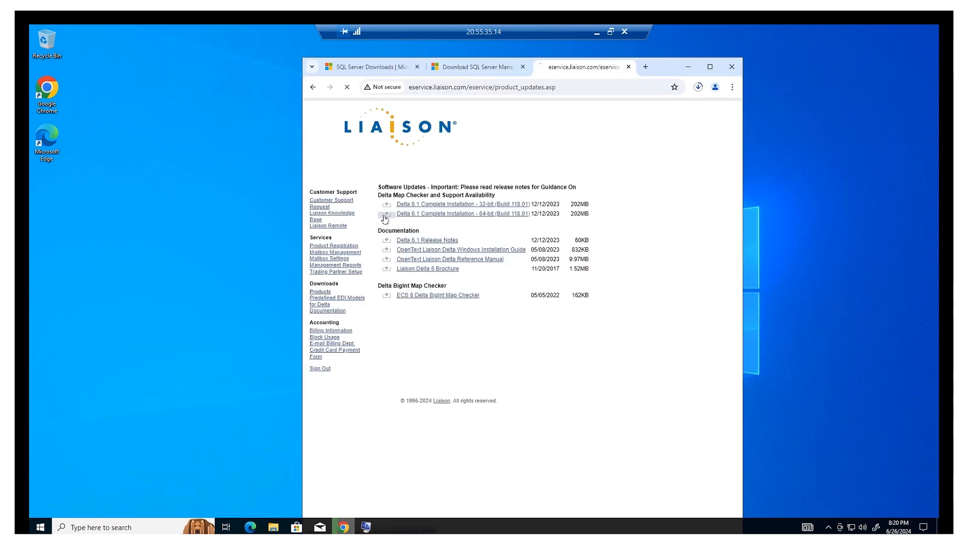
pyautogui.click(699, 88)
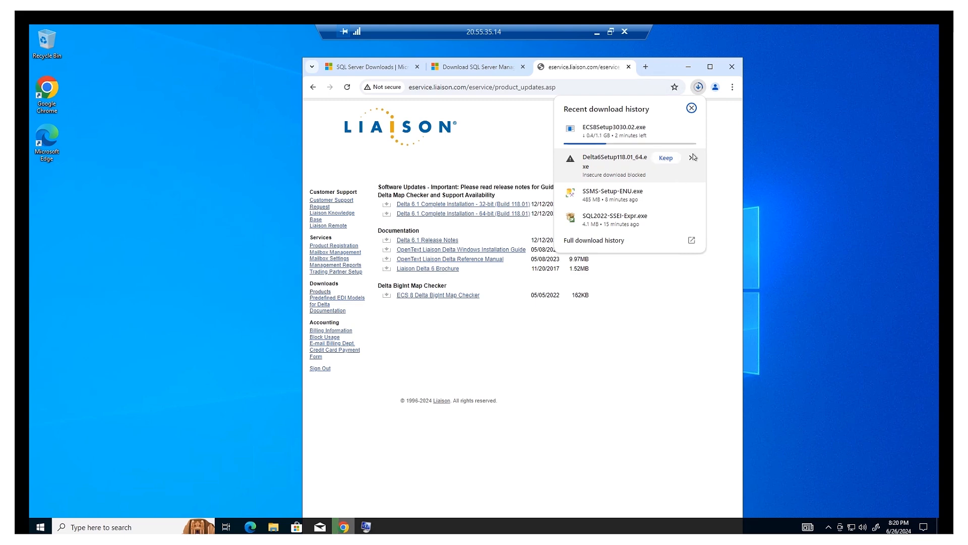
pyautogui.click(666, 304)
pyautogui.click(699, 87)
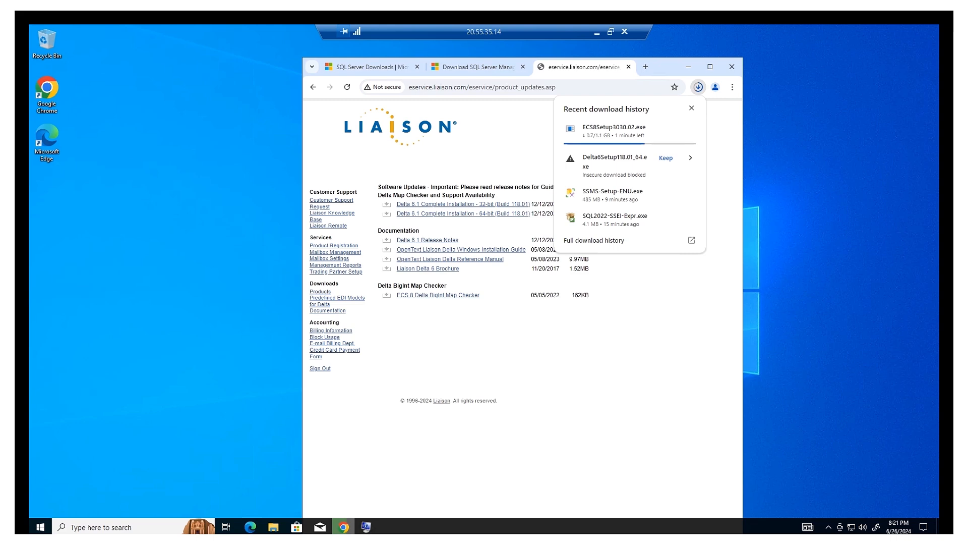
pyautogui.click(442, 349)
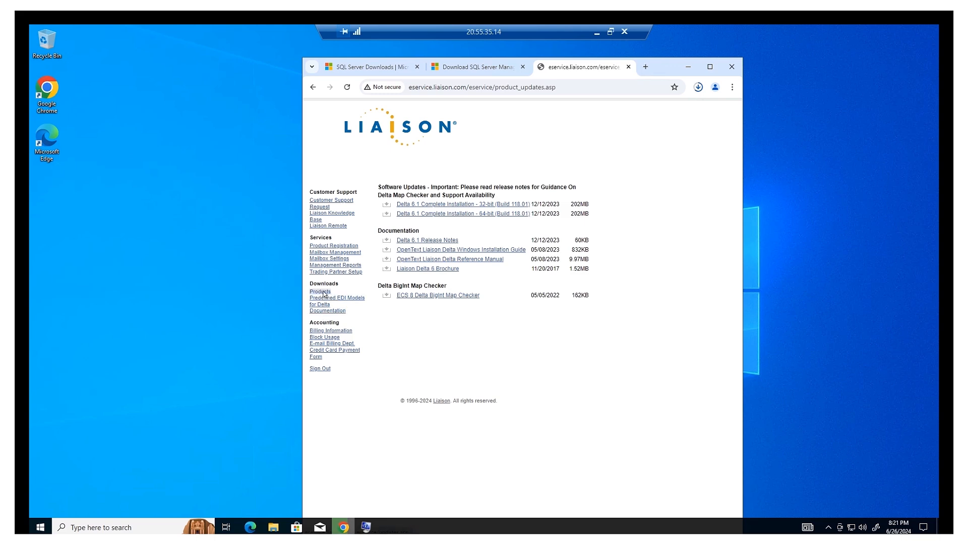
# Open the OpenText Liaison ECS Windows Installation Guide PDF from the Liaison ECS Enterprise 8.x downloads.
pyautogui.click(323, 292)
pyautogui.click(444, 224)
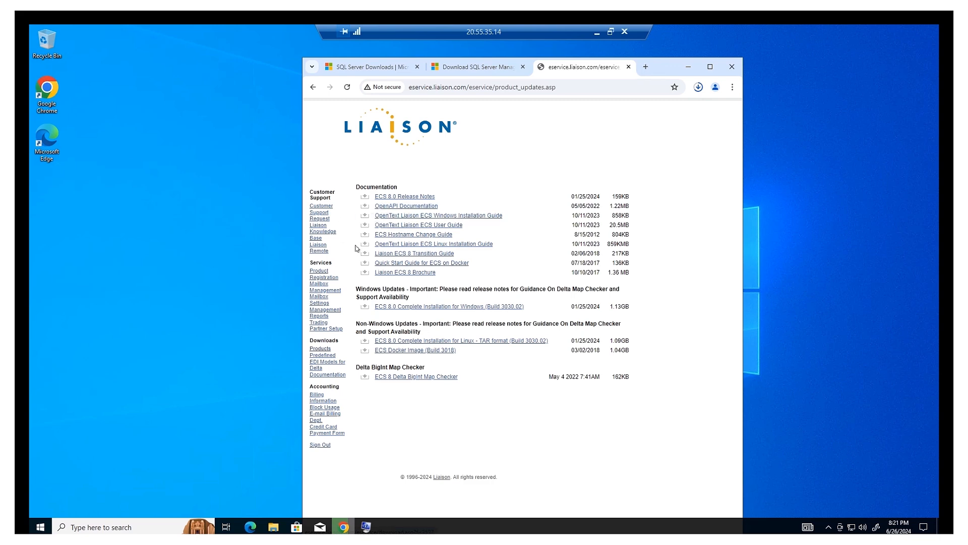
pyautogui.click(389, 217)
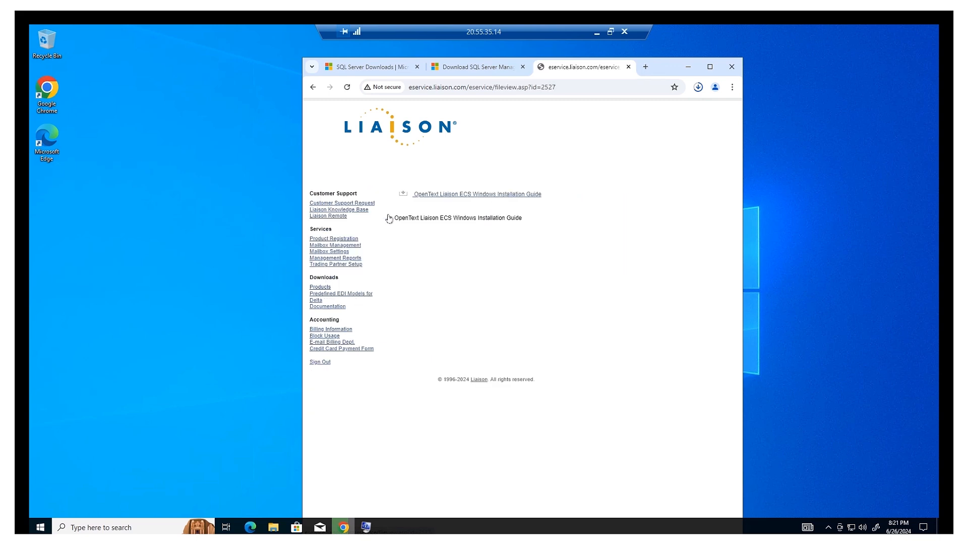
pyautogui.click(437, 196)
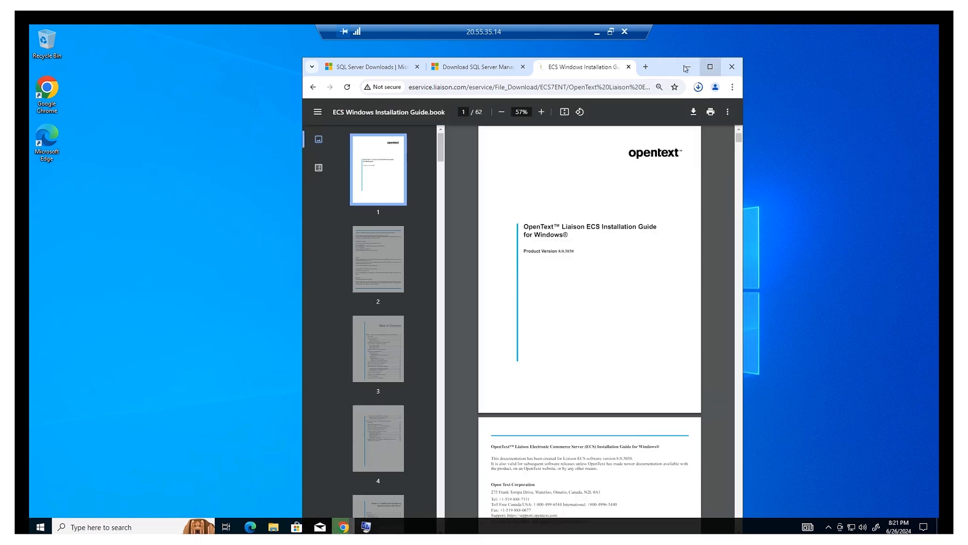
# Scroll the guide to the Enabling TCP/IP Communications in SQL Server section on page 13, then minimize Chrome.
pyautogui.moveTo(673, 66); pyautogui.dragTo(678, 51)
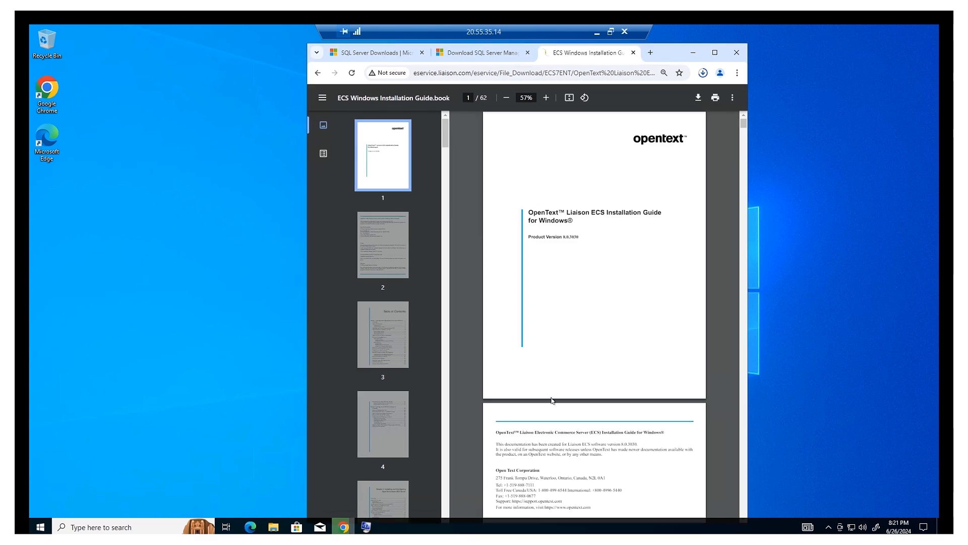
pyautogui.scroll(-10, 551, 401)
pyautogui.scroll(-20, 552, 400)
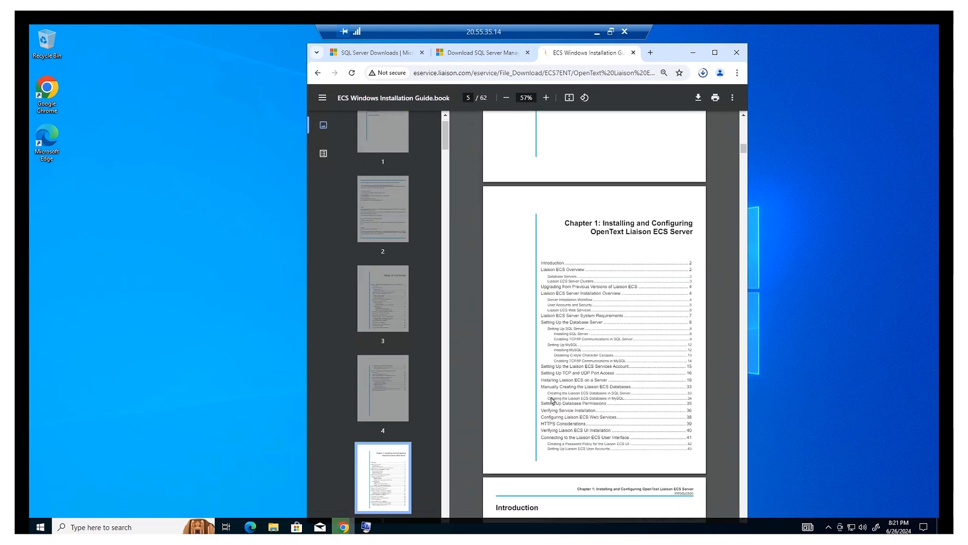
pyautogui.scroll(-15, 551, 400)
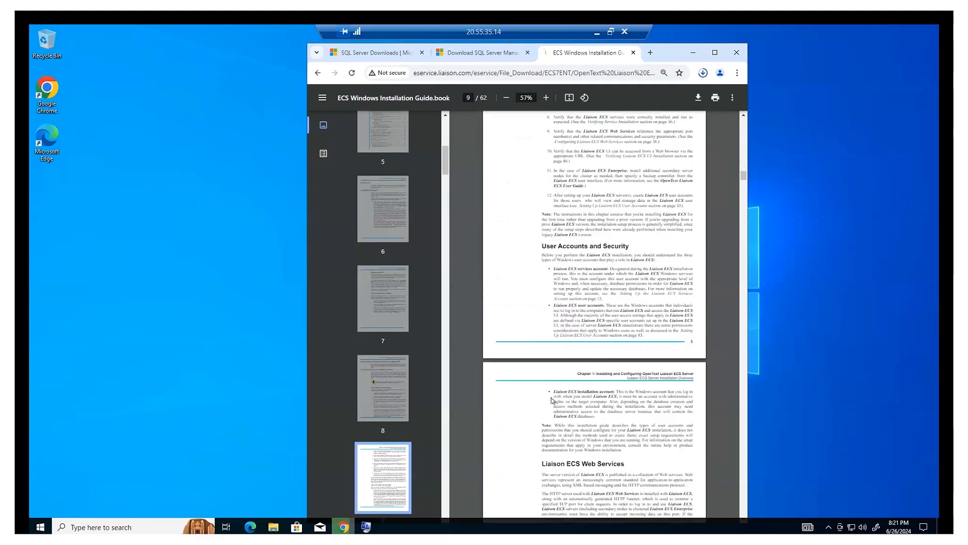
pyautogui.scroll(-4, 551, 401)
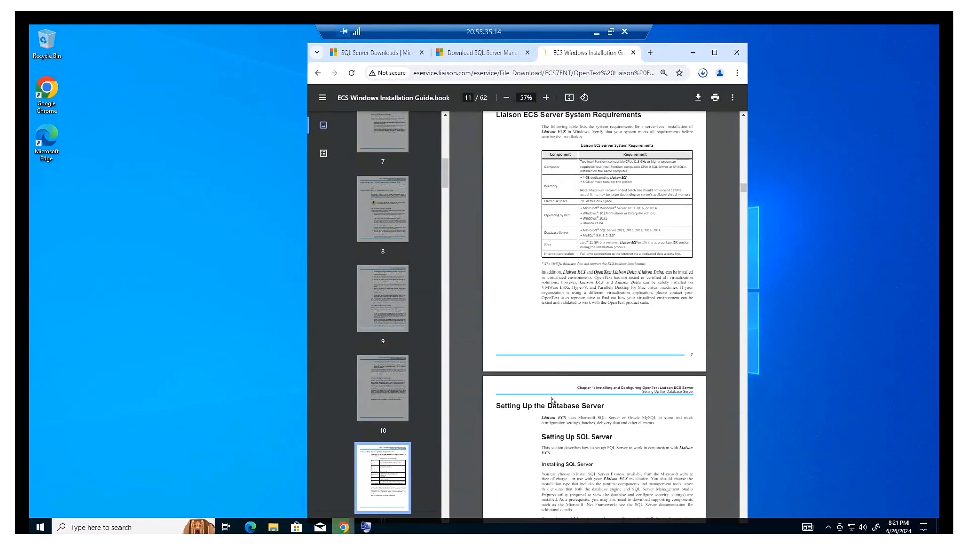
pyautogui.scroll(-6, 552, 401)
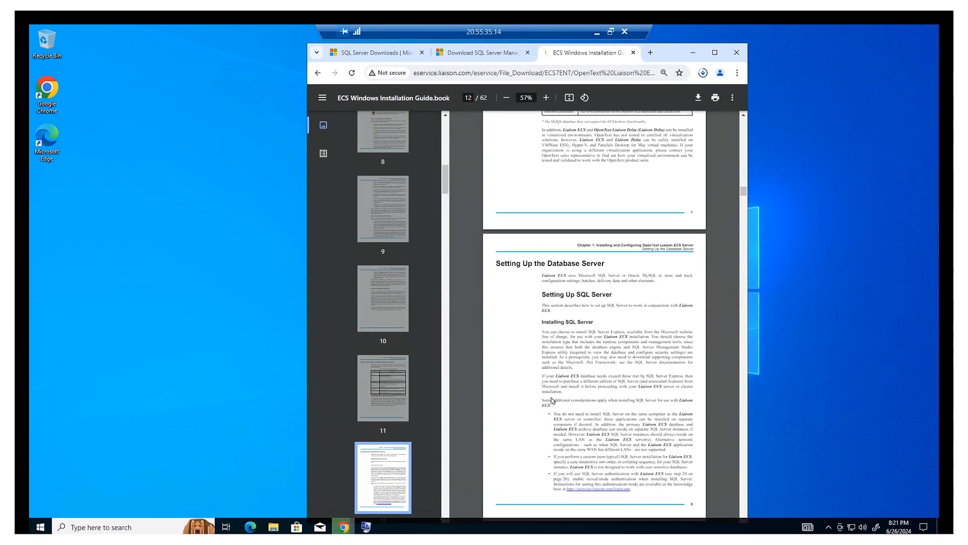
pyautogui.scroll(-3, 553, 401)
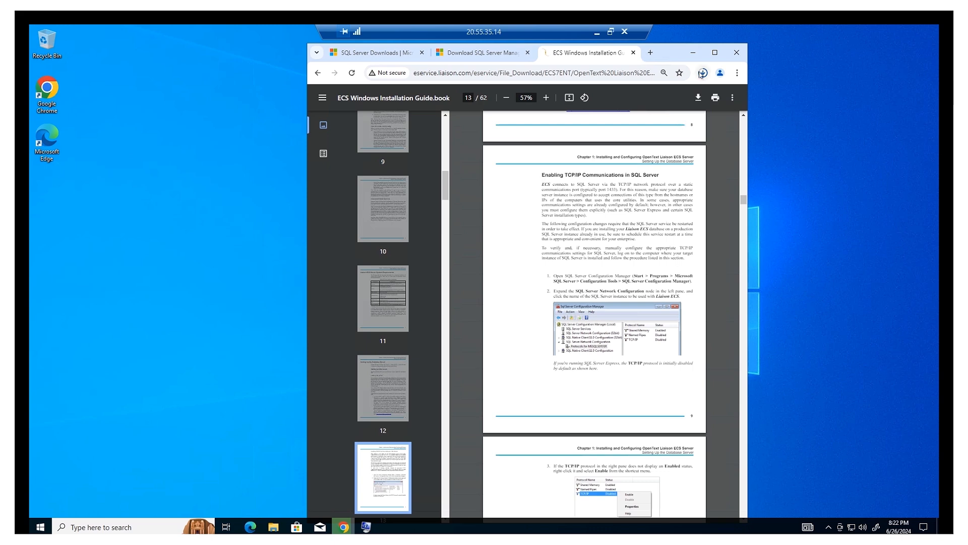
pyautogui.click(692, 52)
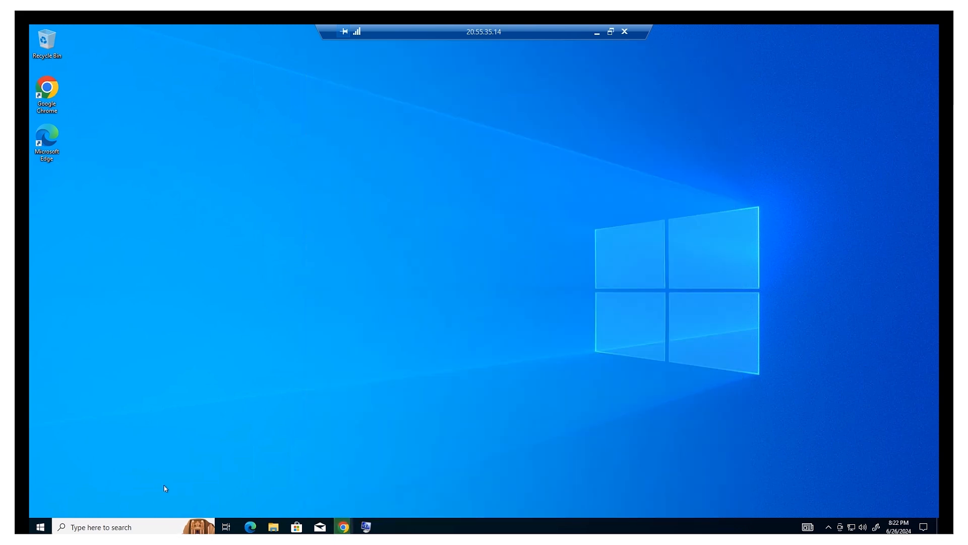
pyautogui.click(145, 524)
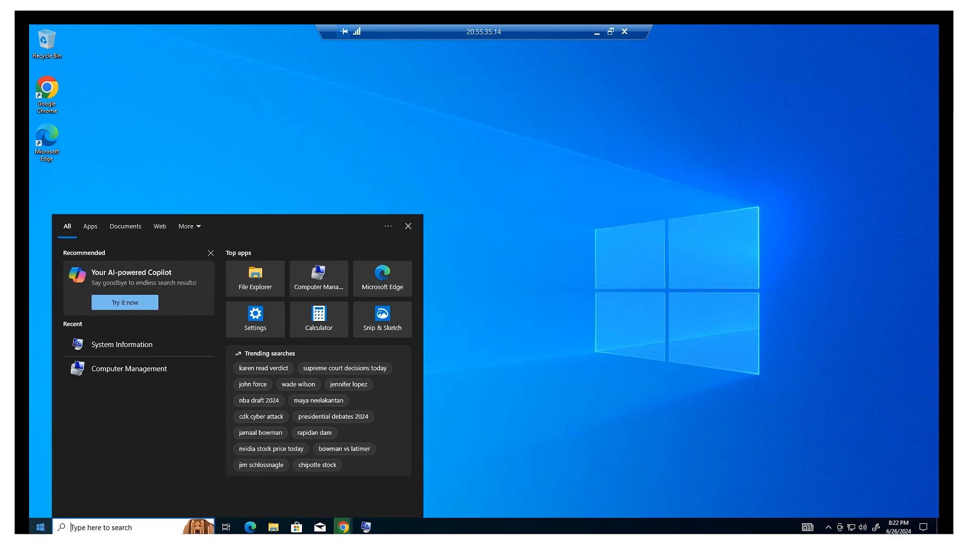
# Launch SQL Server 2022 Configuration Manager from the Start menu's Microsoft SQL Server 2022 folder.
pyautogui.click(40, 527)
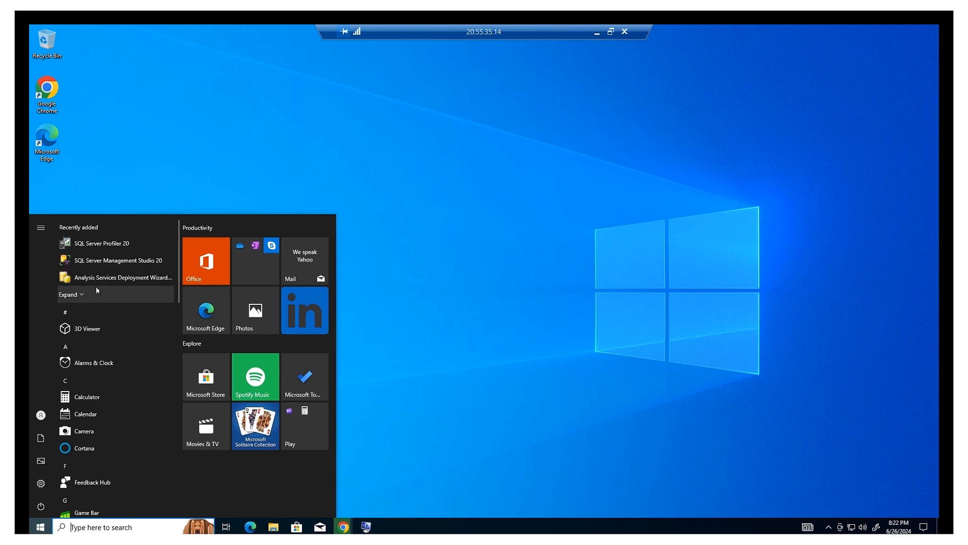
pyautogui.scroll(-3, 131, 368)
pyautogui.scroll(-3, 96, 457)
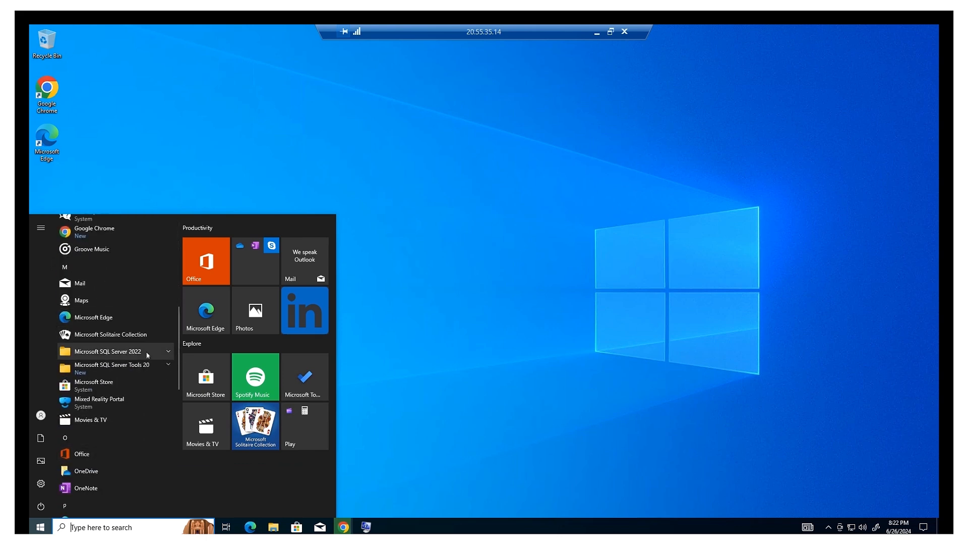
pyautogui.click(161, 353)
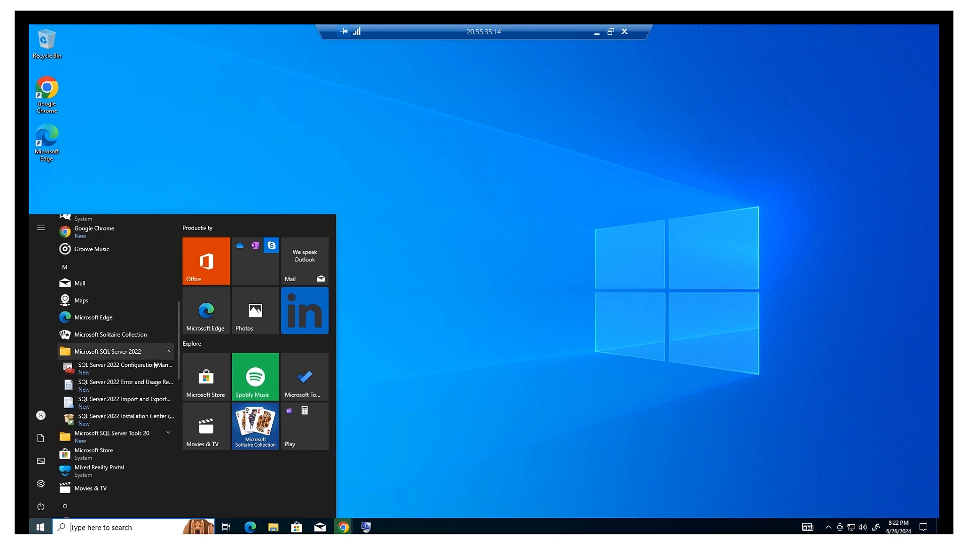
pyautogui.click(138, 367)
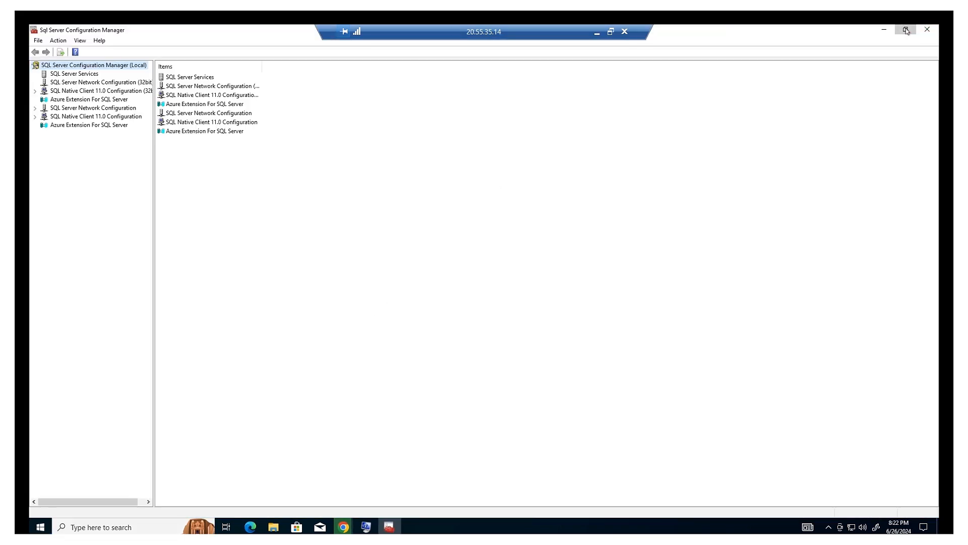
# Restore the window, view SQL Server Services, and show Protocols for SQLEXPRESS under Network Configuration.
pyautogui.click(907, 31)
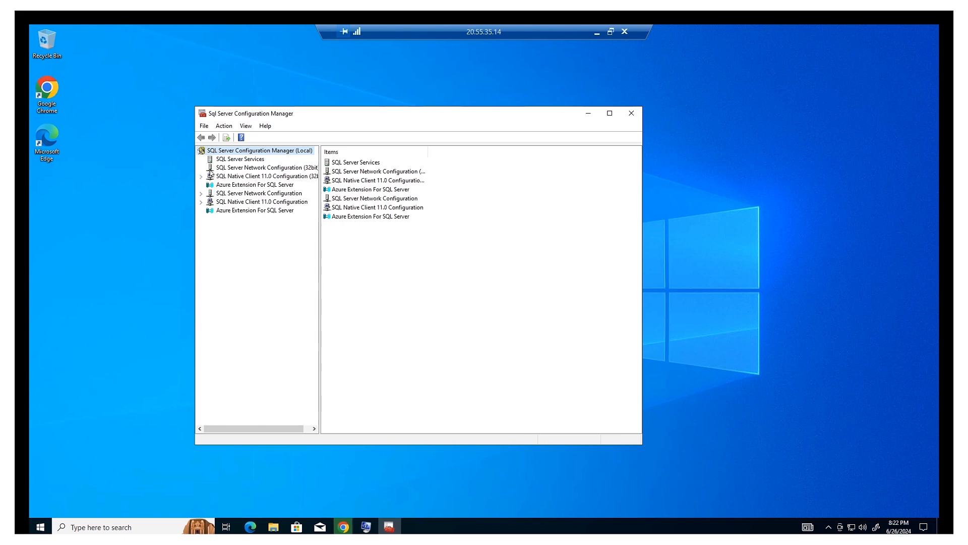
pyautogui.click(235, 161)
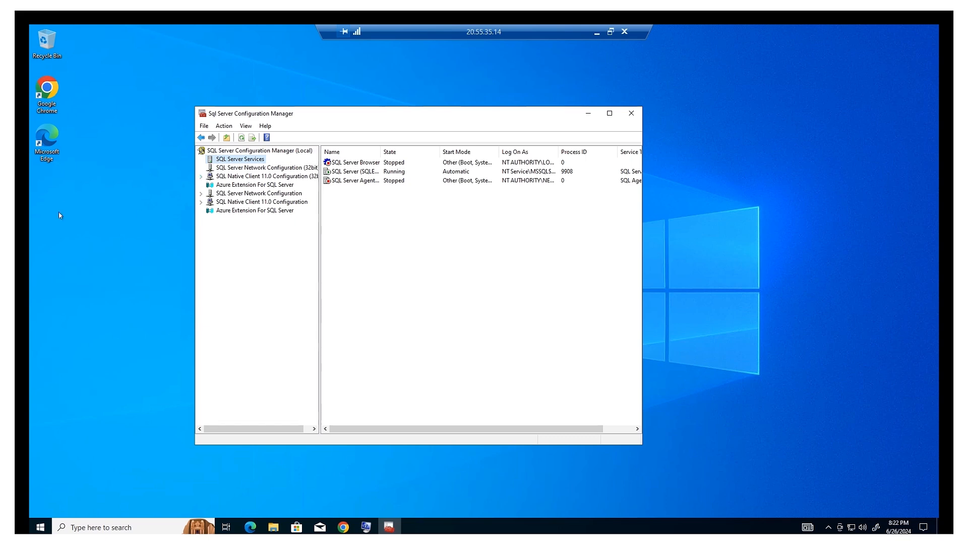
pyautogui.click(202, 194)
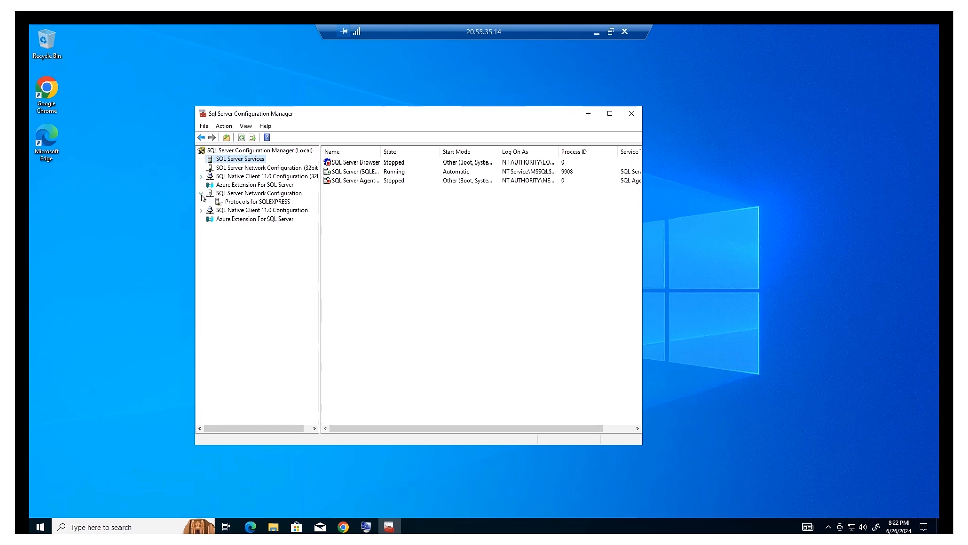
pyautogui.click(243, 203)
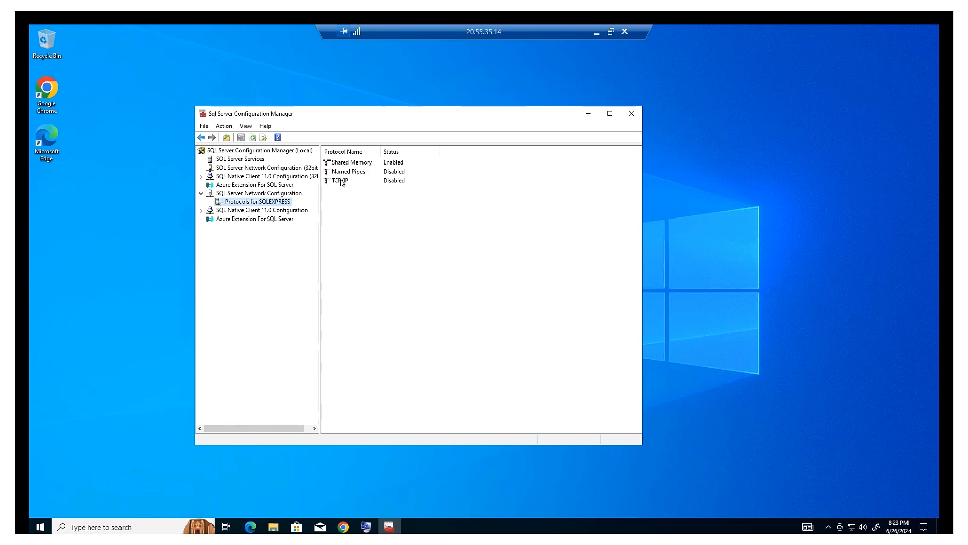
# In TCP/IP Properties, clear IPAll TCP Dynamic Ports, set IPAll TCP Port to 1433, and save.
pyautogui.doubleClick(342, 182)
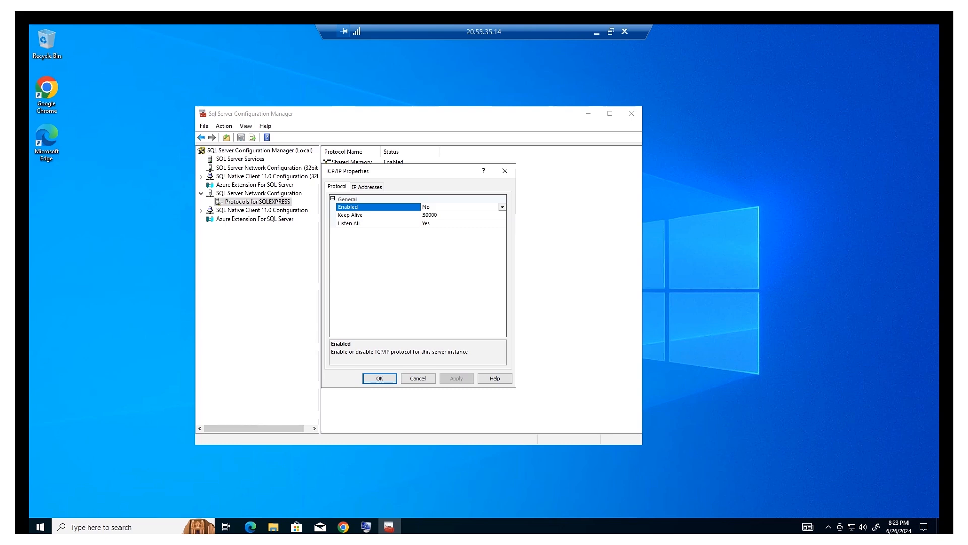
pyautogui.click(366, 187)
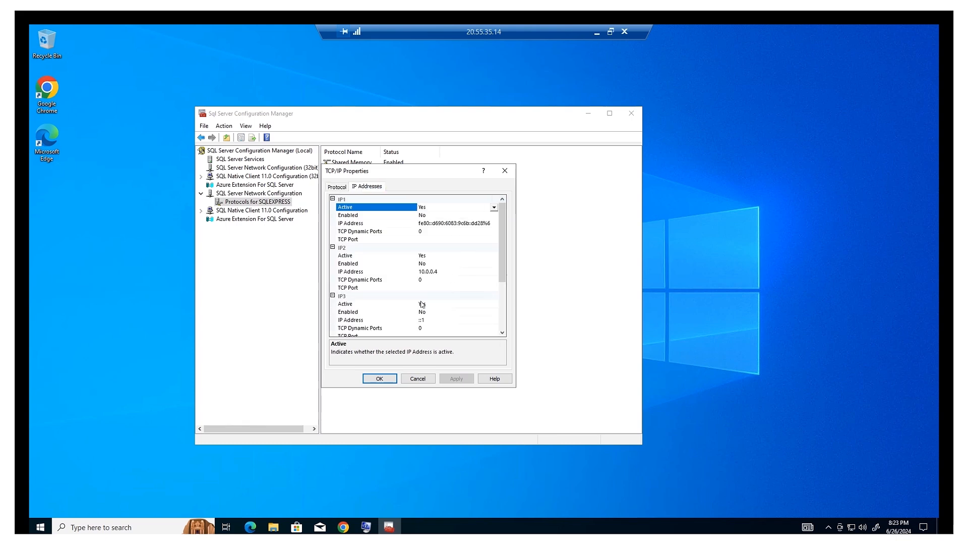
pyautogui.scroll(-1, 414, 305)
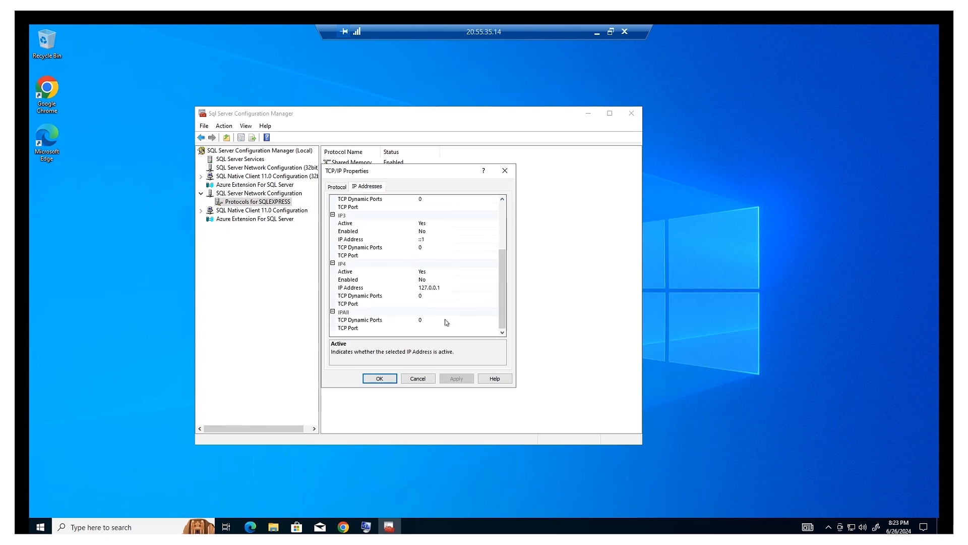
pyautogui.scroll(-2, 446, 322)
pyautogui.scroll(-1, 438, 327)
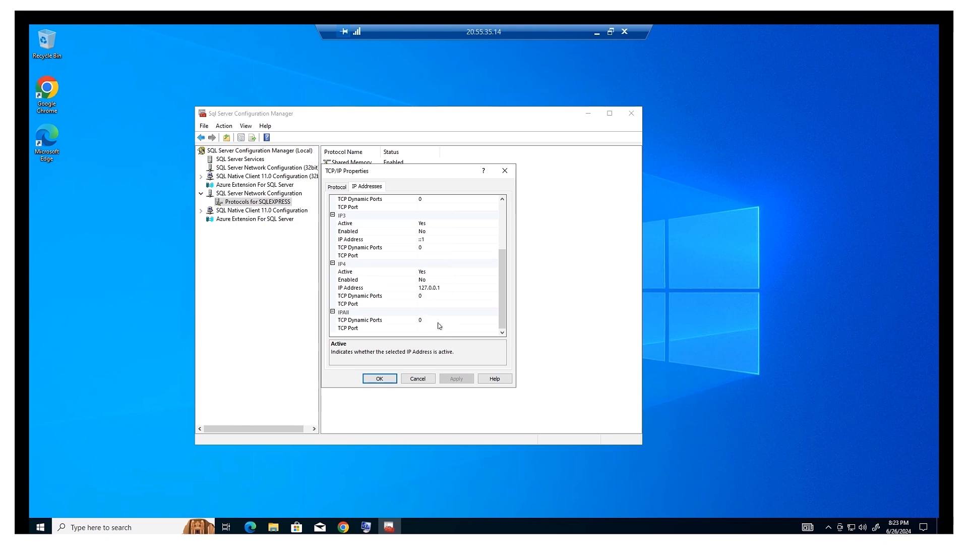
pyautogui.click(443, 320)
pyautogui.press('BackSpace')
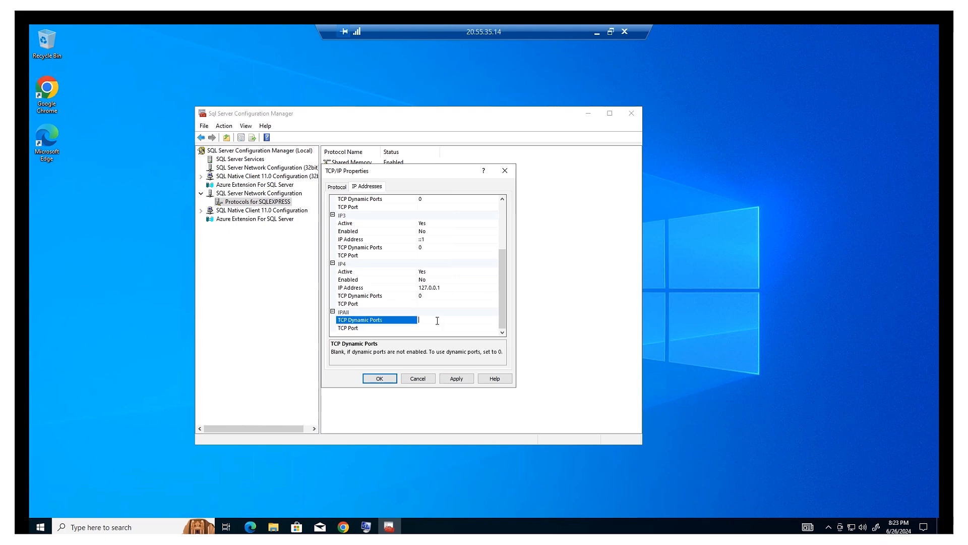
pyautogui.click(437, 329)
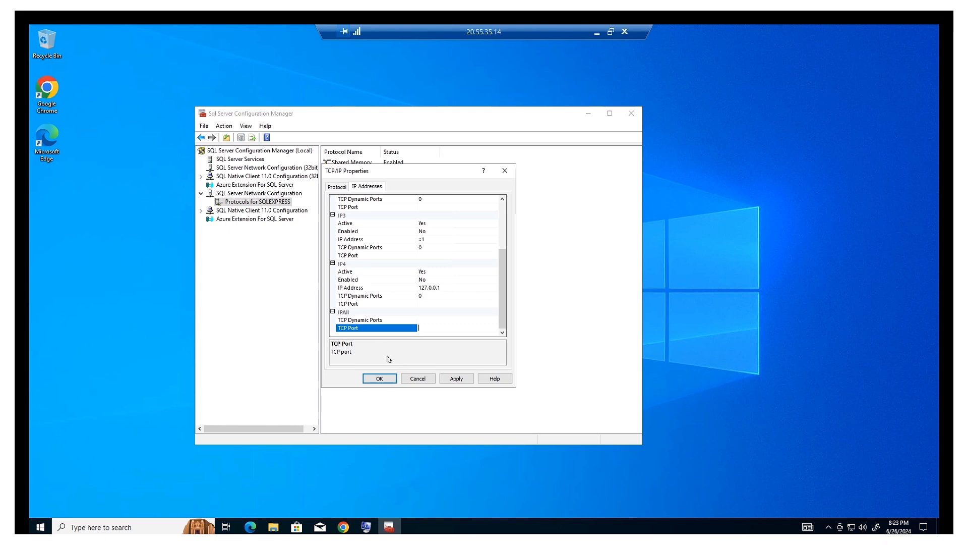
pyautogui.write('1433')
pyautogui.click(380, 379)
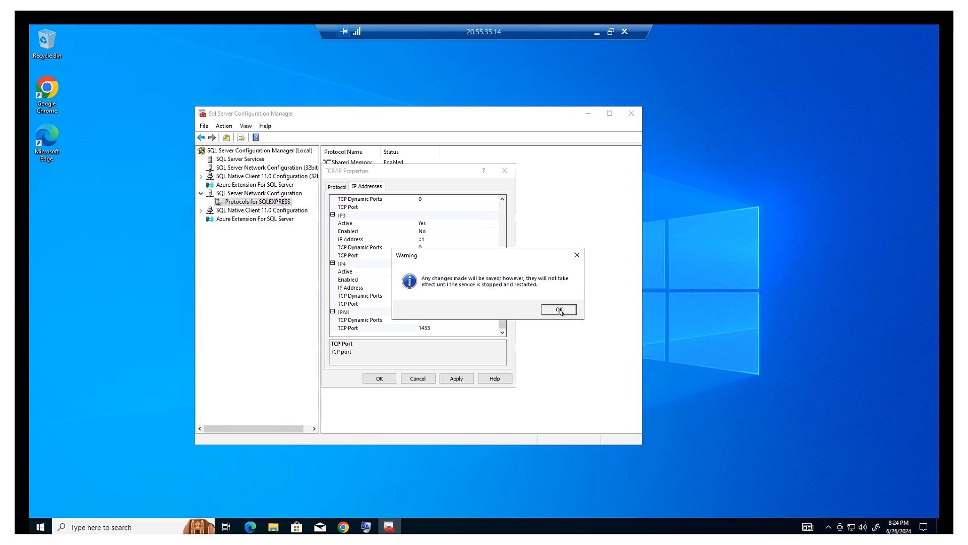
pyautogui.click(560, 310)
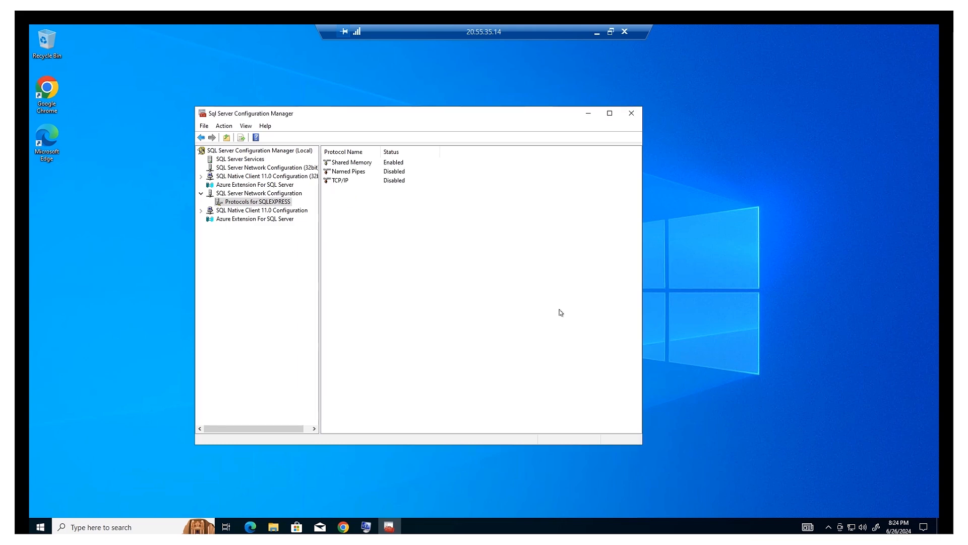
# Enable the TCP/IP protocol for SQLEXPRESS and acknowledge the restart warning.
pyautogui.click(341, 181)
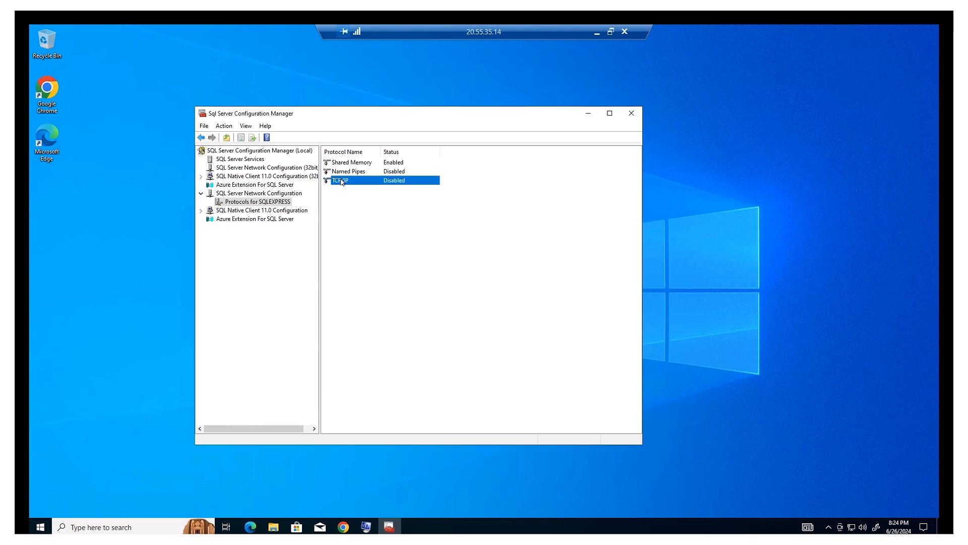
pyautogui.rightClick(342, 182)
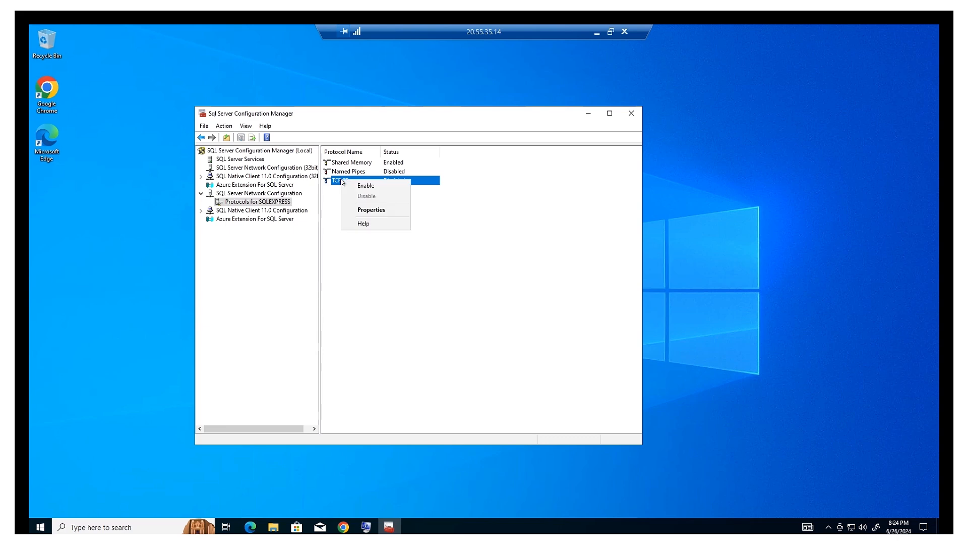
pyautogui.click(378, 189)
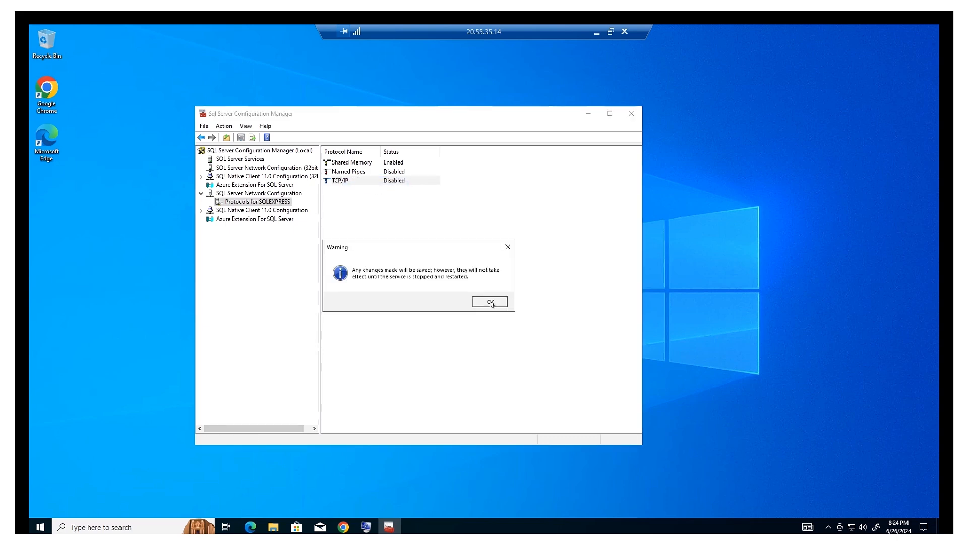
pyautogui.click(490, 303)
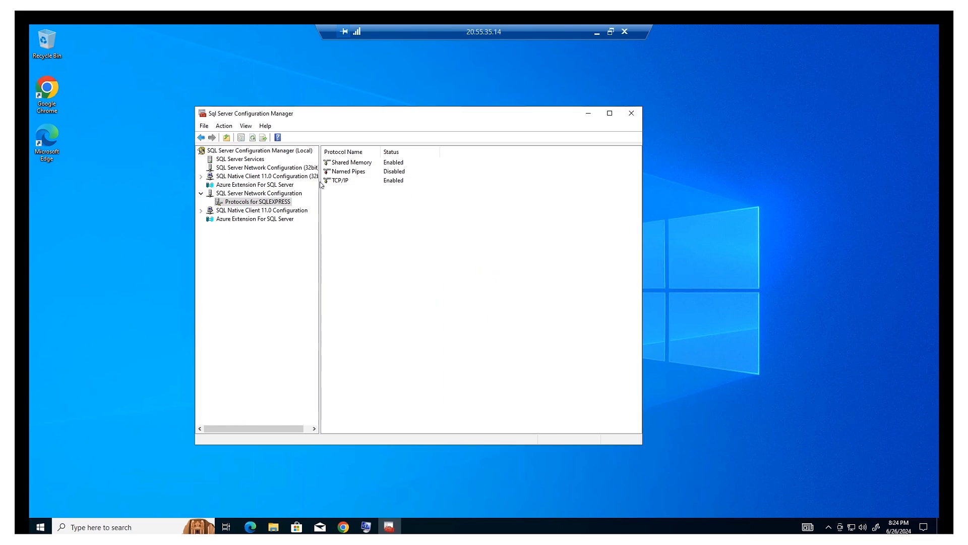
# Verify the IPAll TCP port is 1433 in TCP/IP Properties, then show SQL Server Services.
pyautogui.click(337, 180)
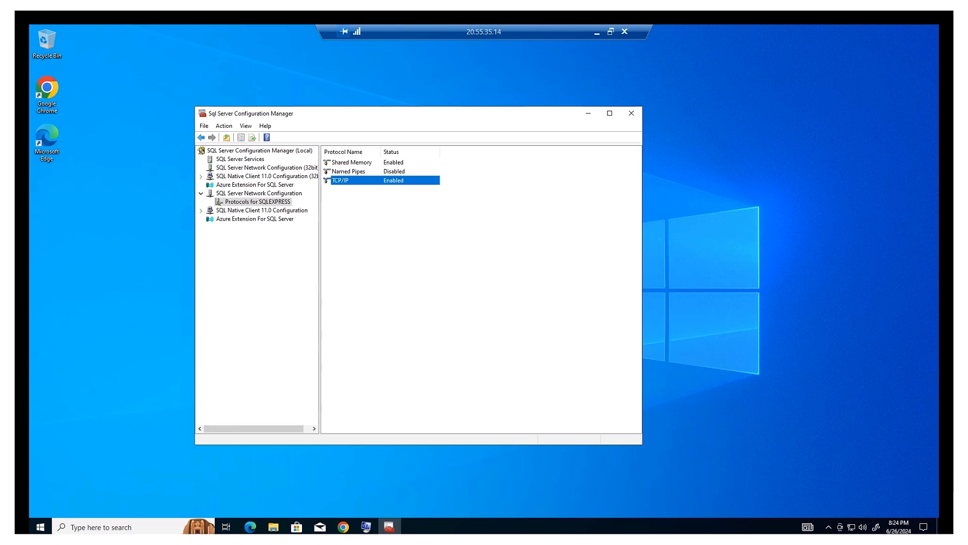
pyautogui.doubleClick(361, 183)
pyautogui.click(367, 186)
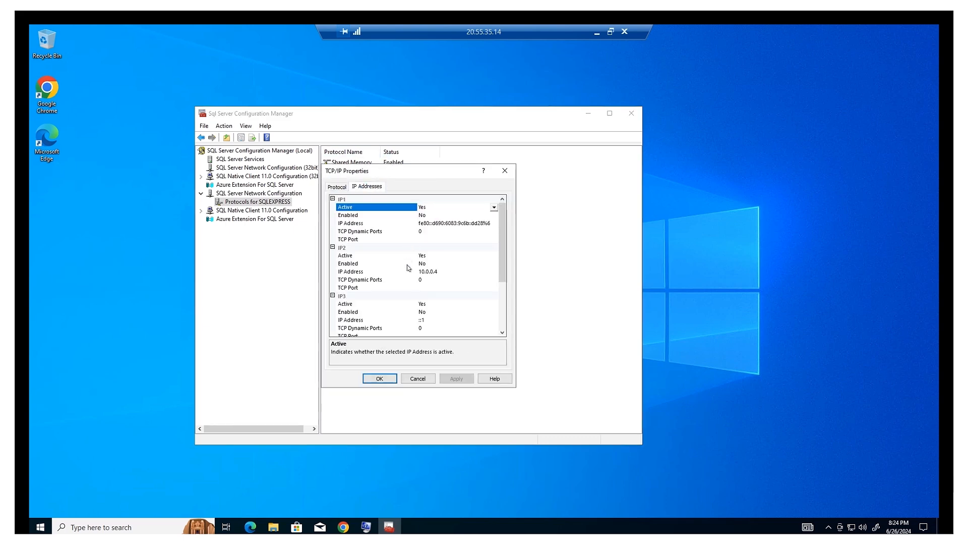
pyautogui.scroll(-3, 409, 267)
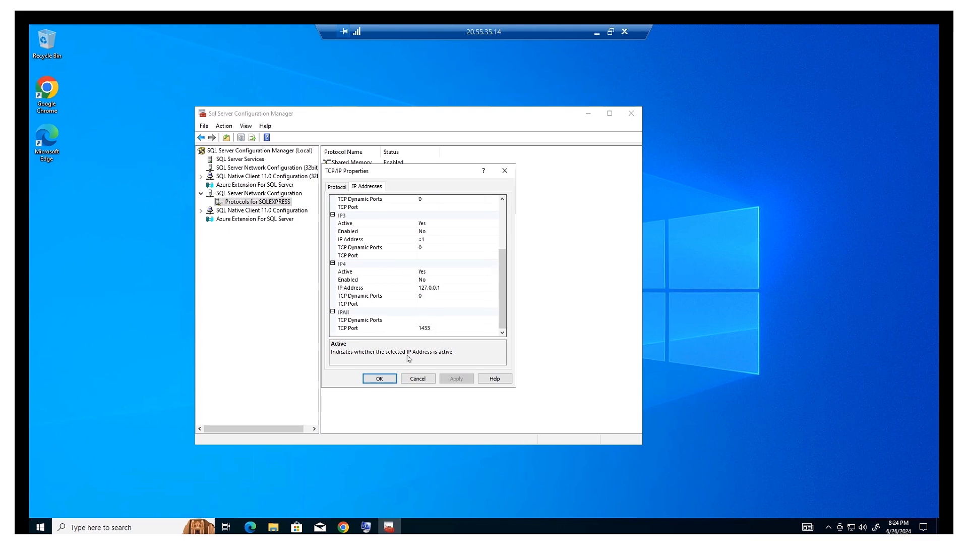
pyautogui.click(380, 379)
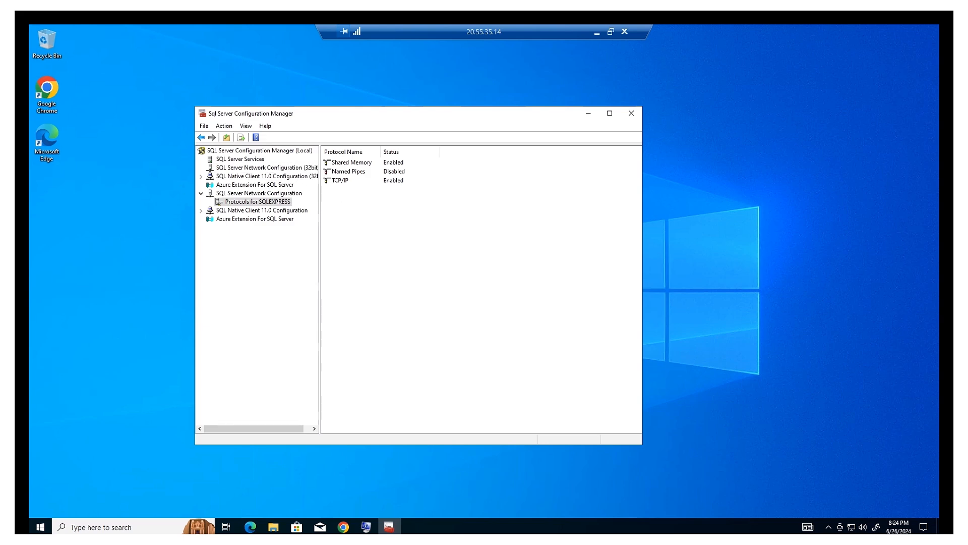
pyautogui.click(251, 160)
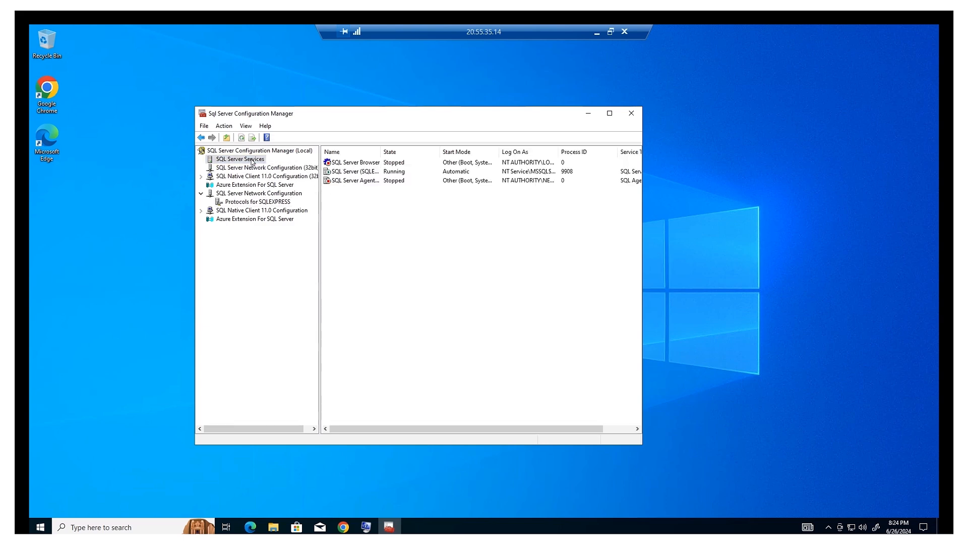
# Restart the SQL Server (SQLEXPRESS) service so it comes back as Running.
pyautogui.click(366, 172)
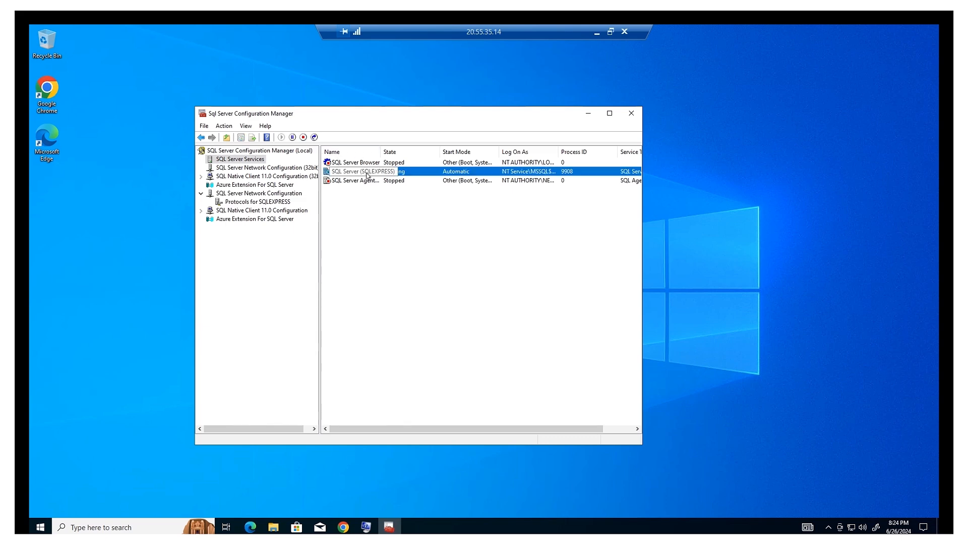
pyautogui.rightClick(404, 174)
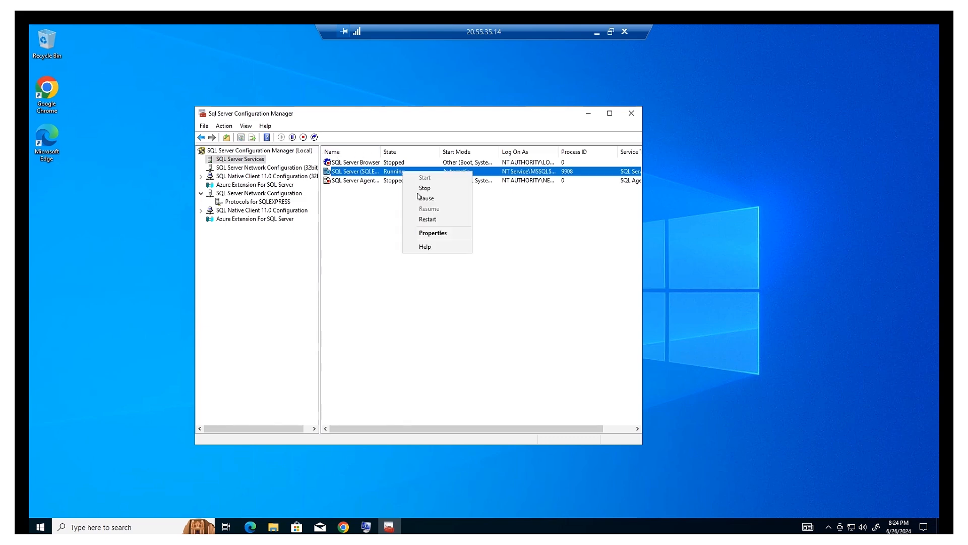
pyautogui.click(427, 220)
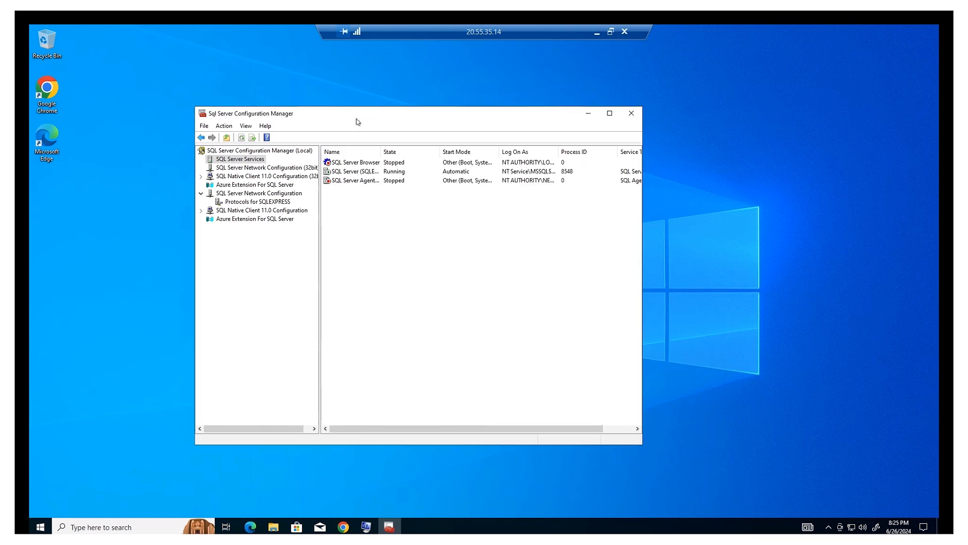
pyautogui.click(363, 173)
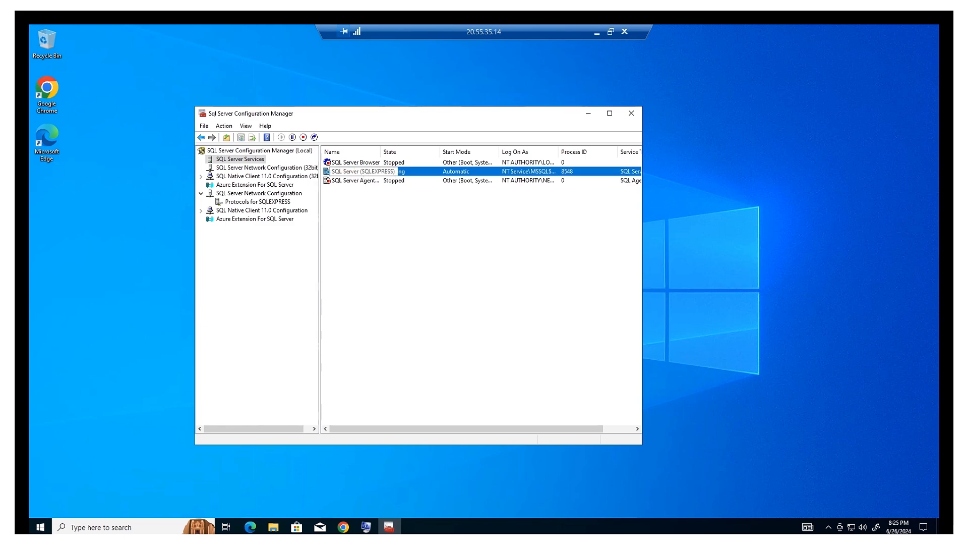
pyautogui.click(369, 163)
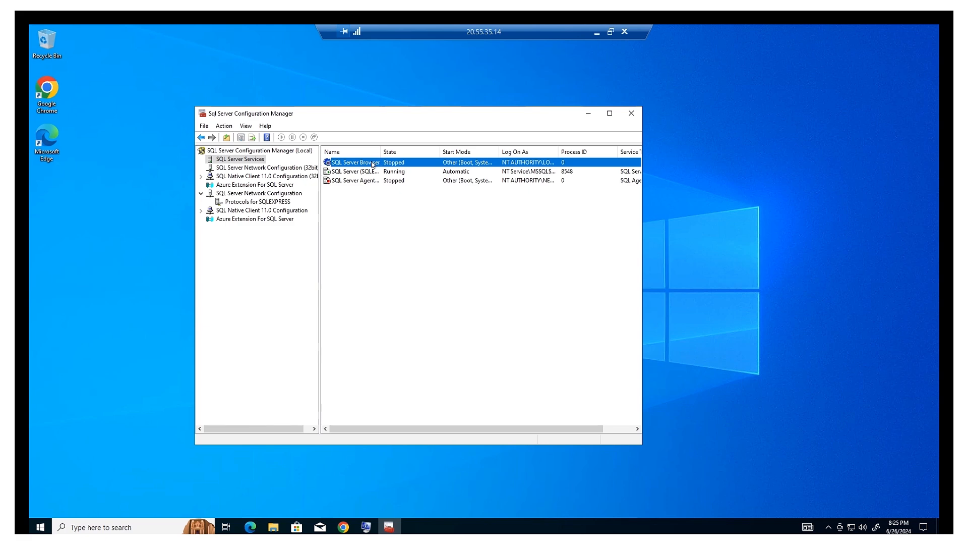
# Set the SQL Server Browser service's Start Mode to Automatic in its Properties.
pyautogui.rightClick(373, 165)
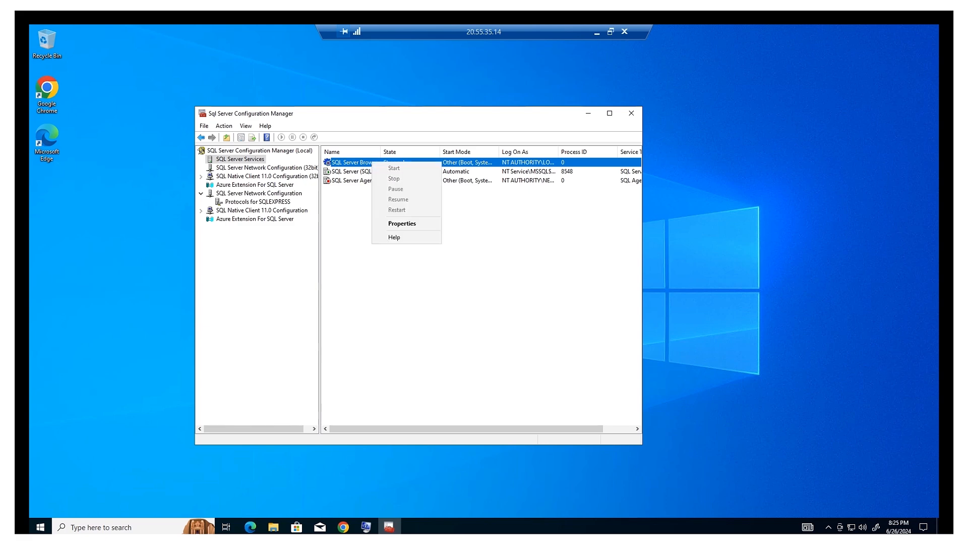
pyautogui.click(409, 226)
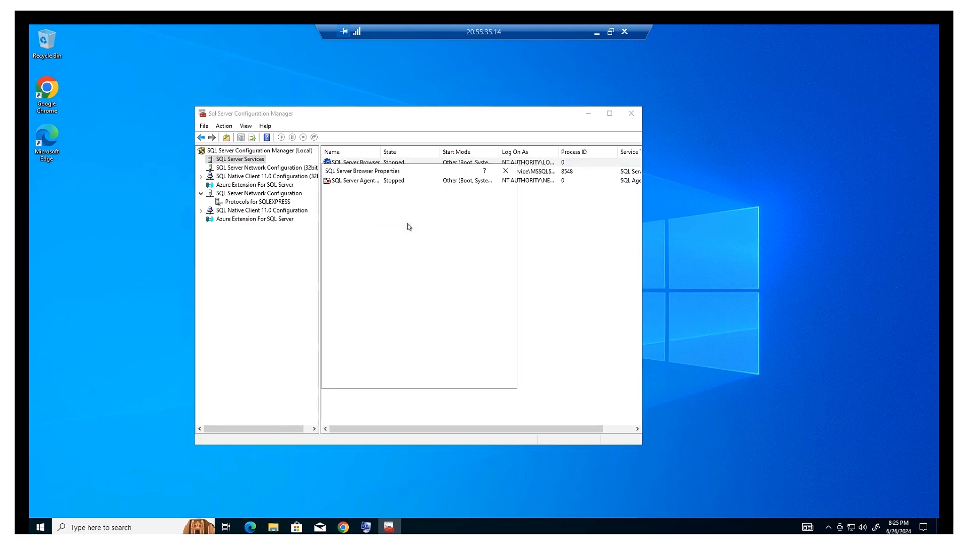
pyautogui.click(358, 185)
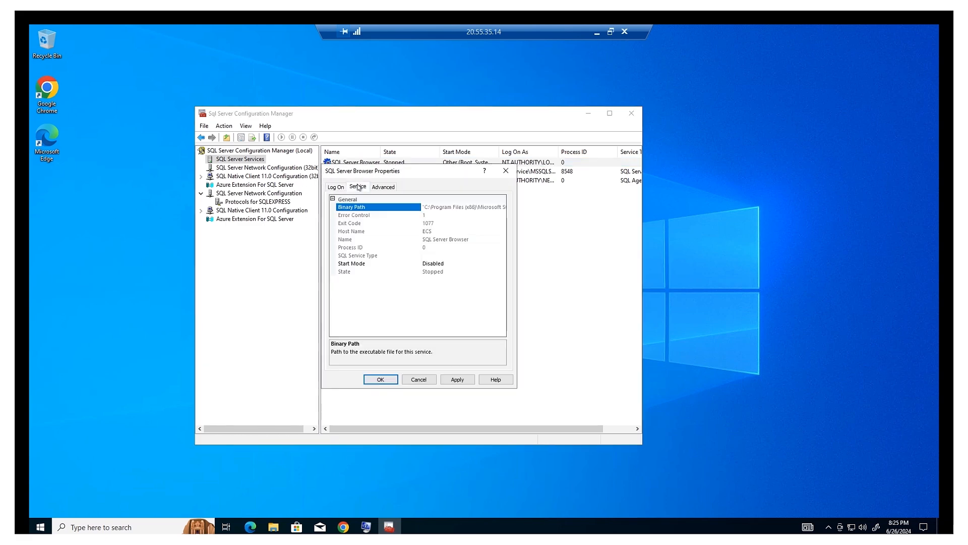
pyautogui.click(451, 263)
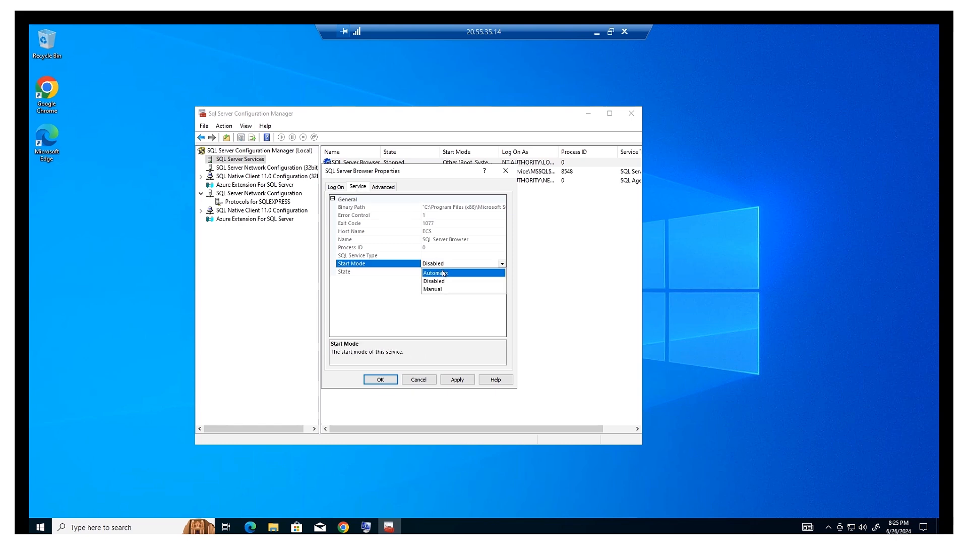
pyautogui.click(443, 273)
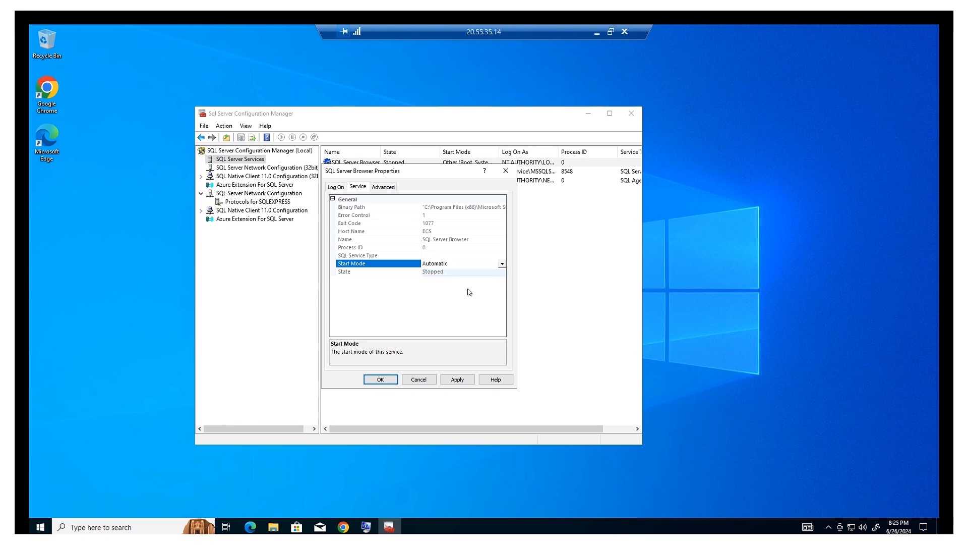
pyautogui.click(389, 382)
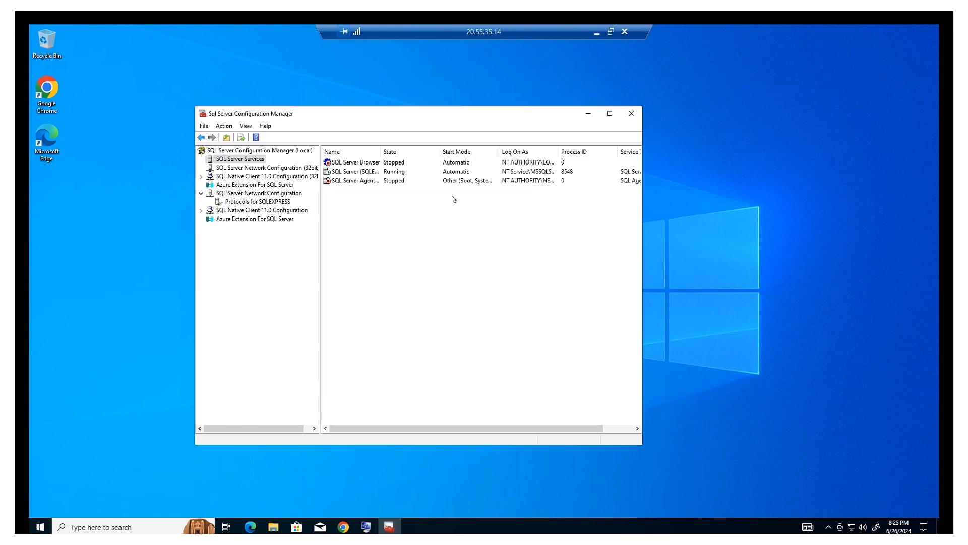
# Start the SQL Server Browser service.
pyautogui.click(358, 164)
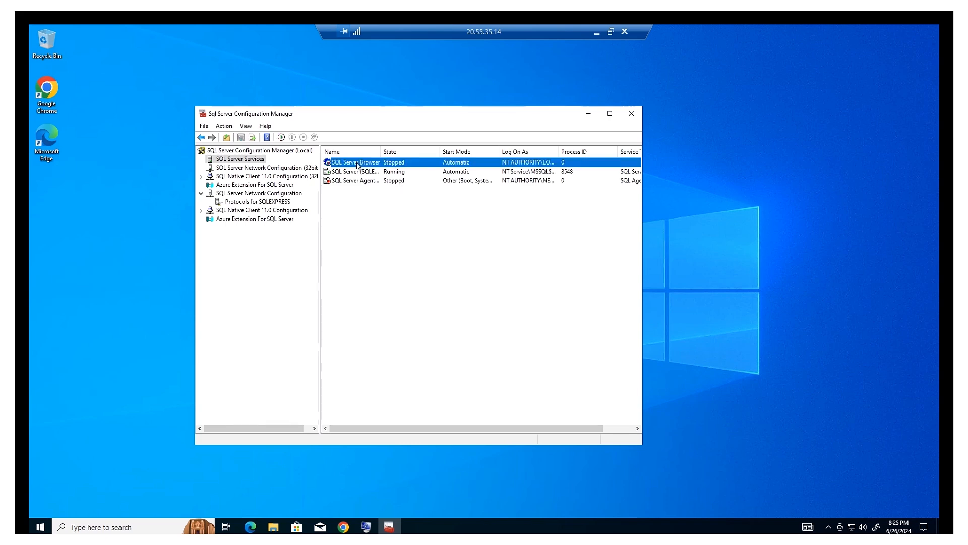
pyautogui.rightClick(358, 164)
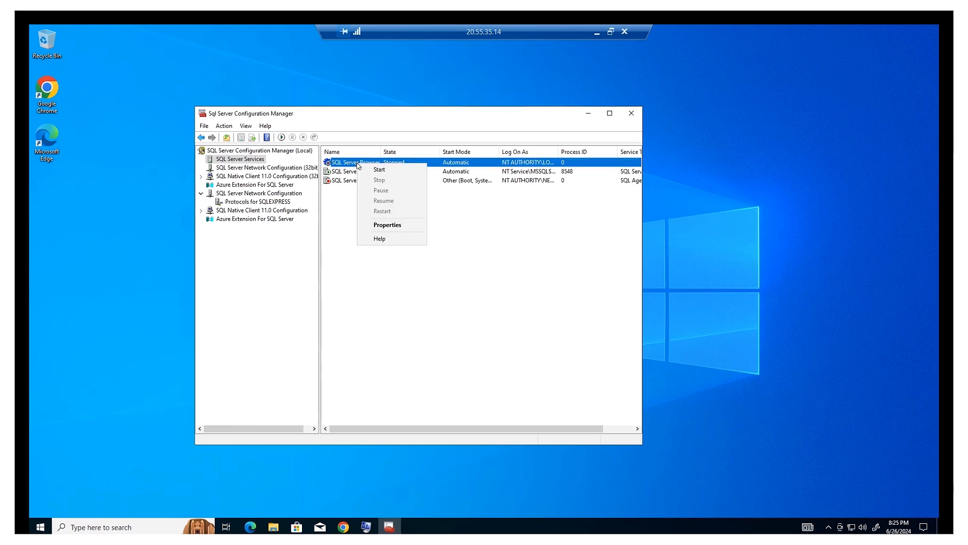
pyautogui.click(386, 170)
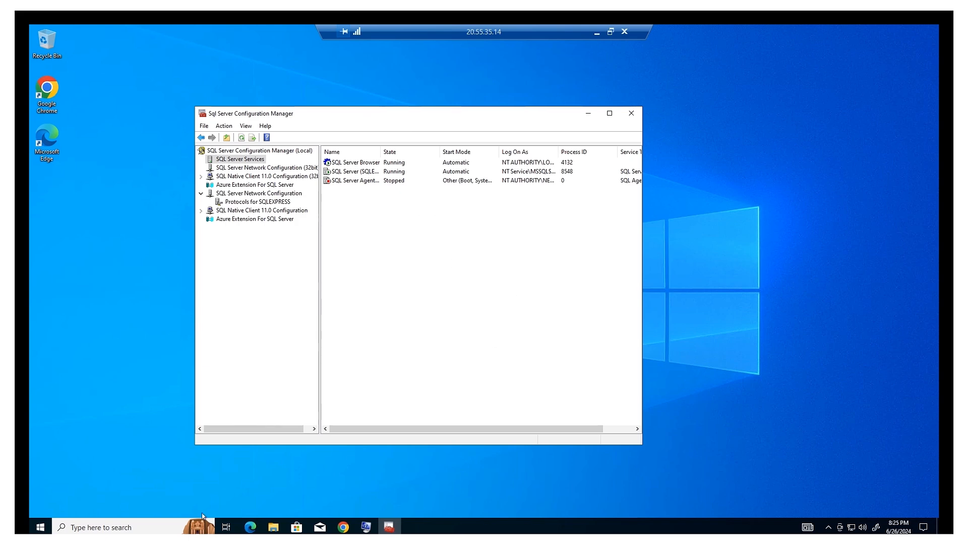
# Launch SQL Server Management Studio 20 from the Start menu's Recently added list.
pyautogui.click(139, 525)
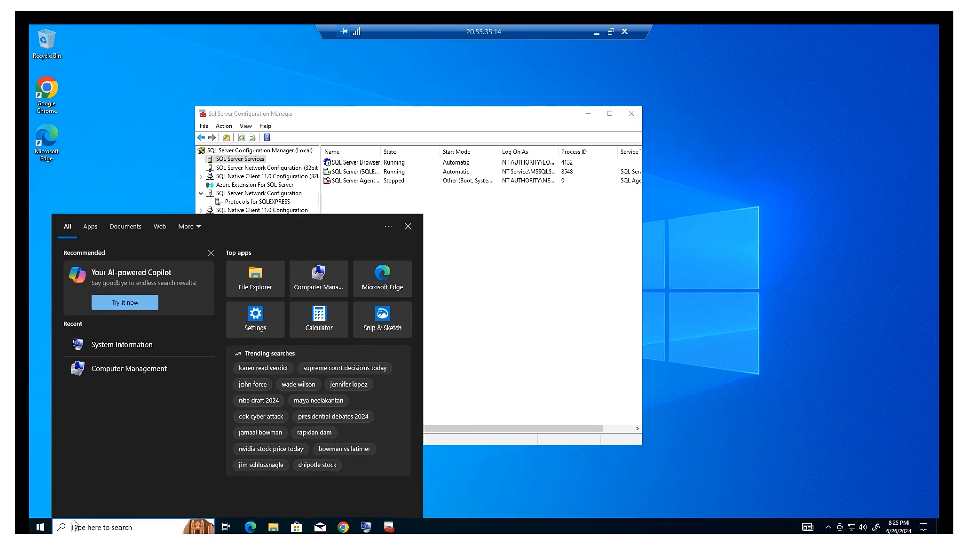
pyautogui.click(40, 529)
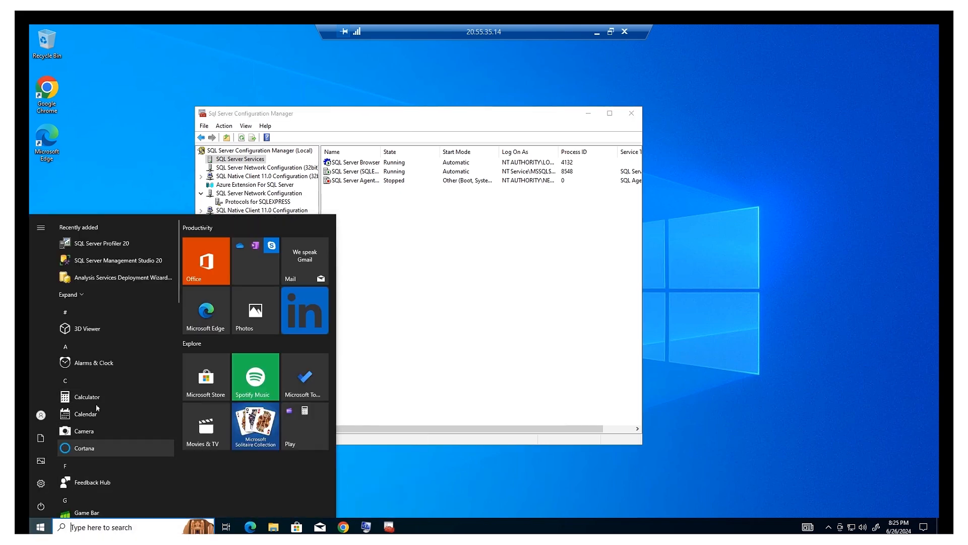
pyautogui.click(98, 263)
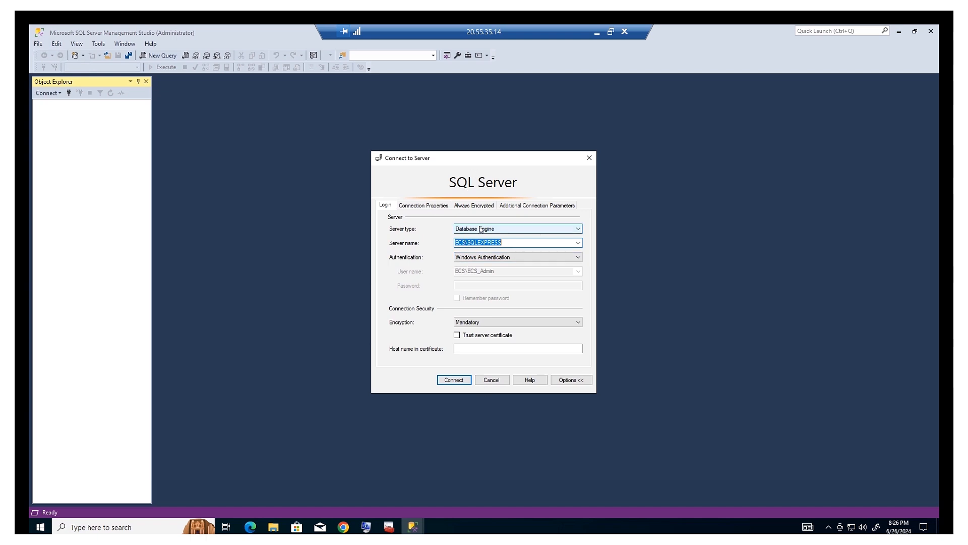
# Check the server name ECS\SQLEXPRESS with Windows Authentication and attempt to connect.
pyautogui.click(511, 242)
pyautogui.doubleClick(470, 247)
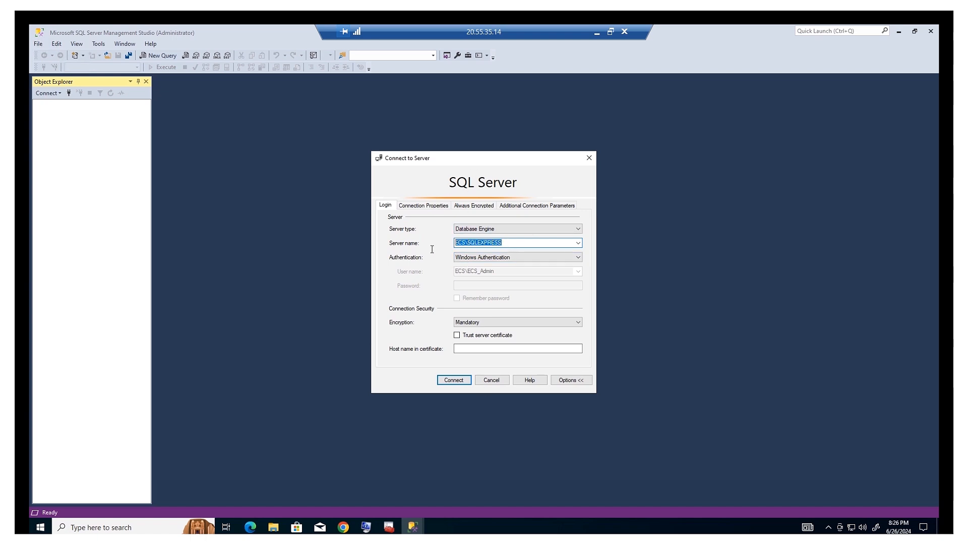
pyautogui.click(464, 244)
pyautogui.click(366, 527)
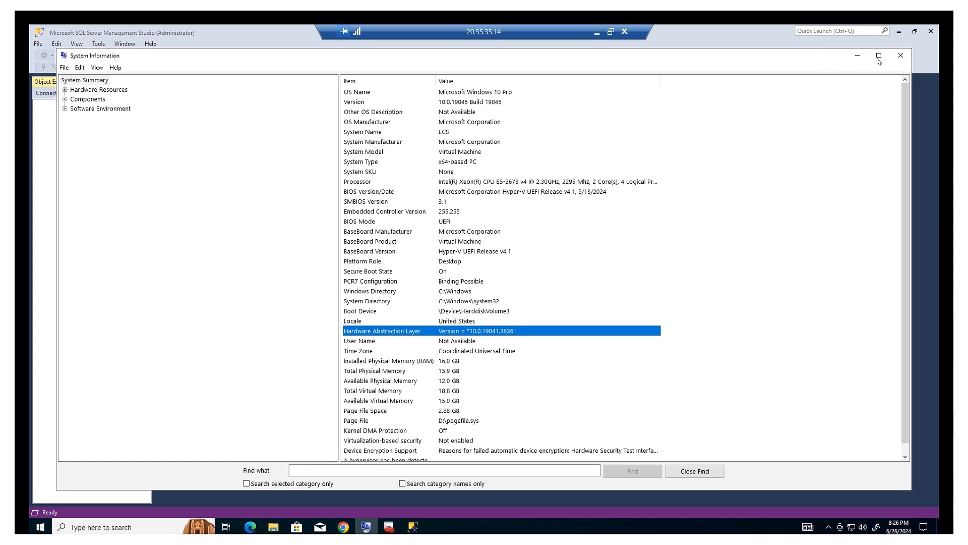
pyautogui.click(858, 57)
pyautogui.click(508, 241)
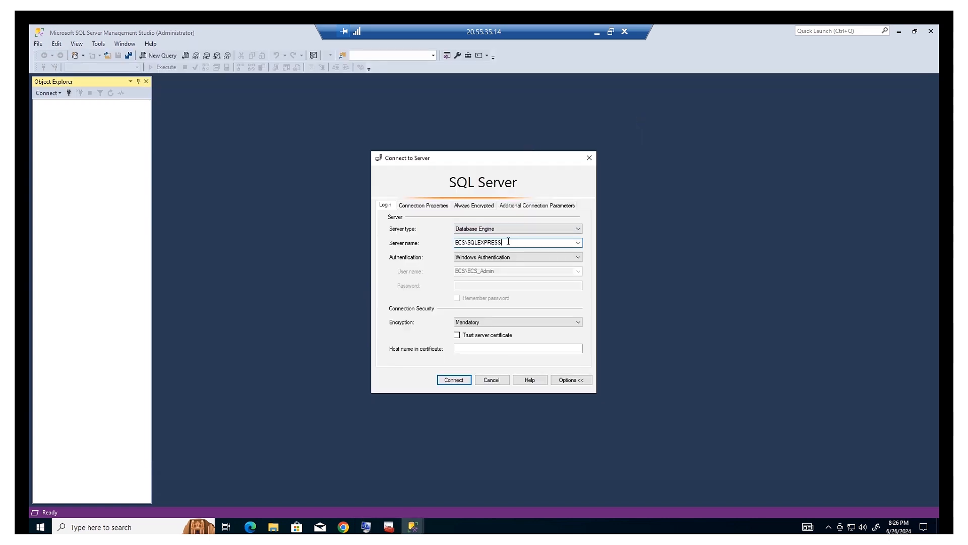
pyautogui.moveTo(486, 243); pyautogui.dragTo(419, 245)
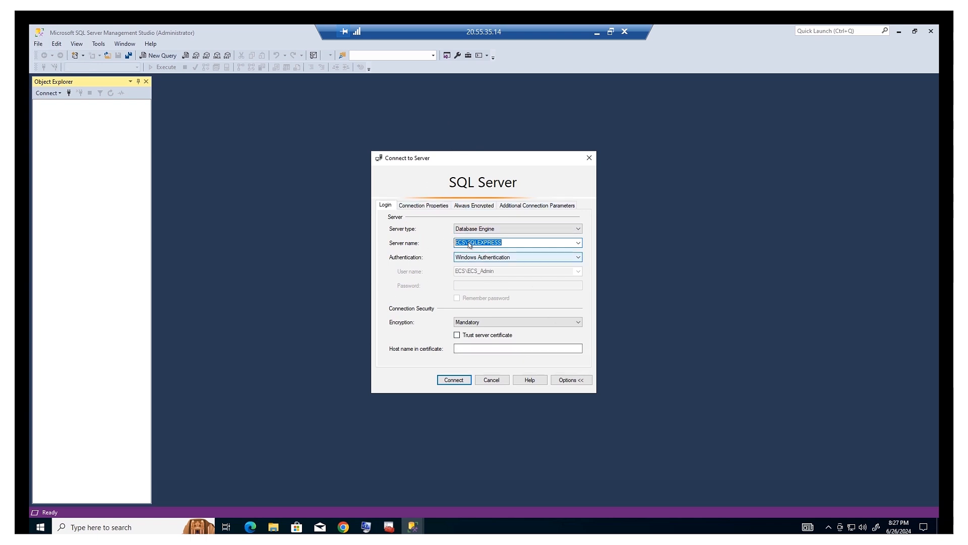
pyautogui.click(510, 243)
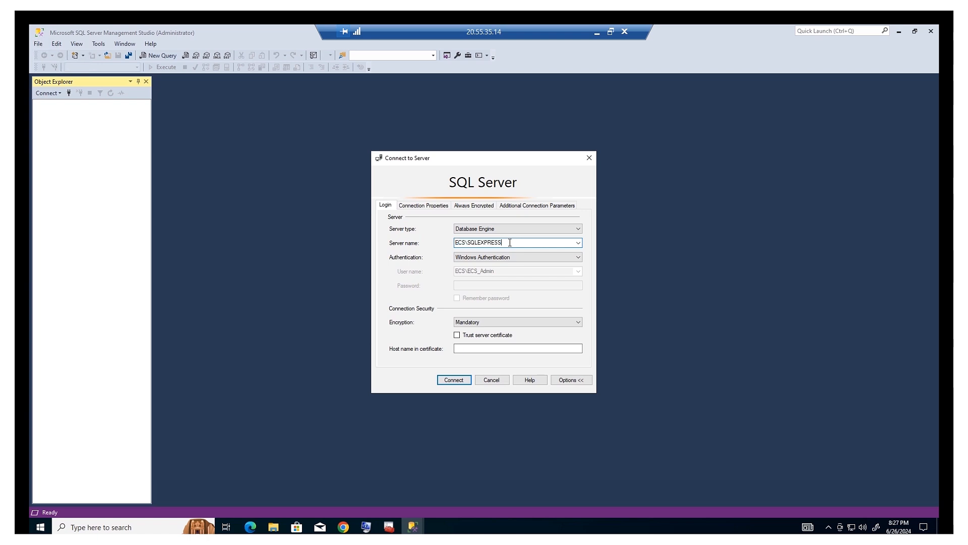
pyautogui.moveTo(510, 243); pyautogui.dragTo(440, 241)
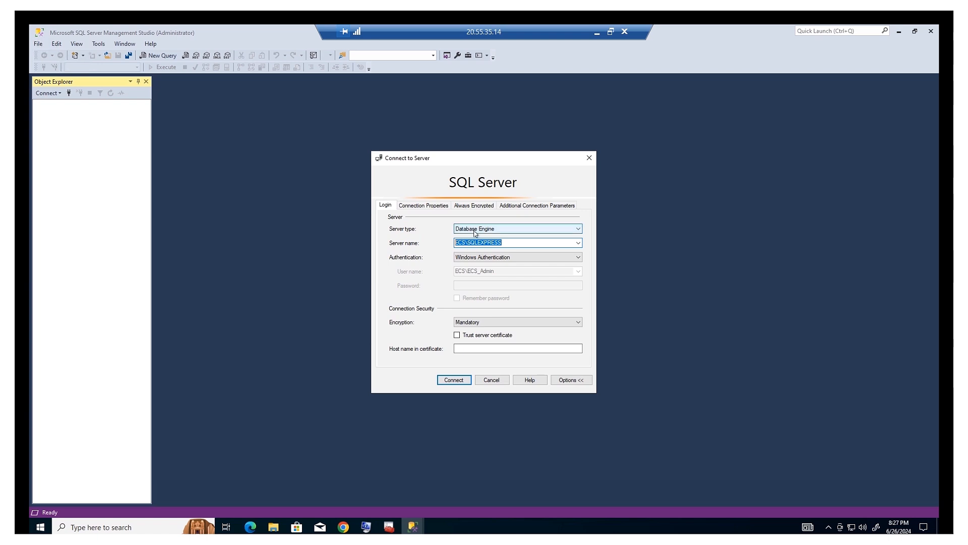
pyautogui.click(505, 242)
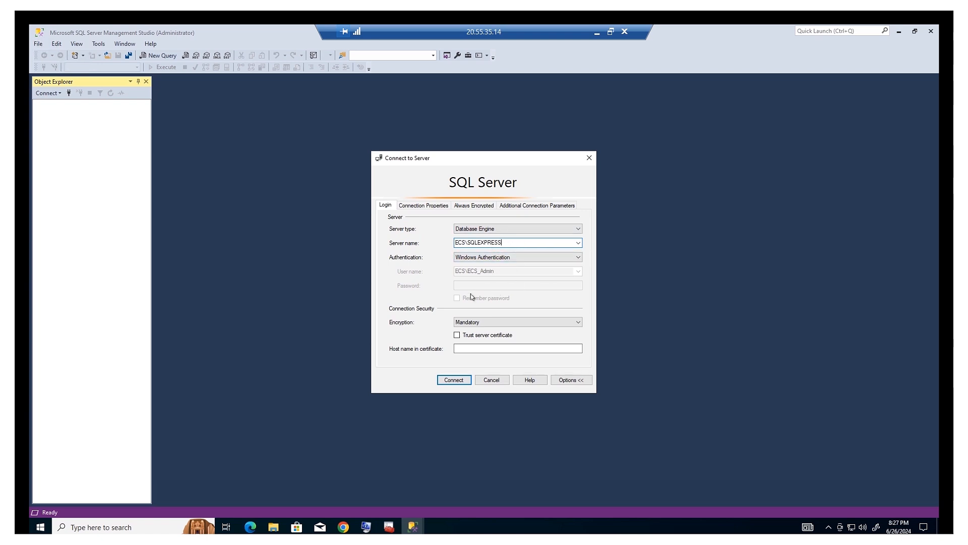
pyautogui.doubleClick(484, 242)
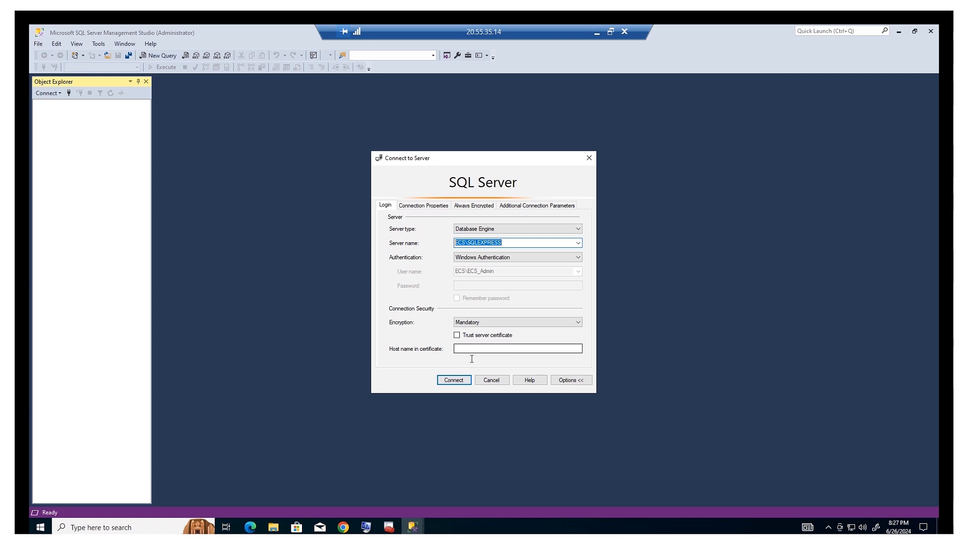
pyautogui.click(461, 380)
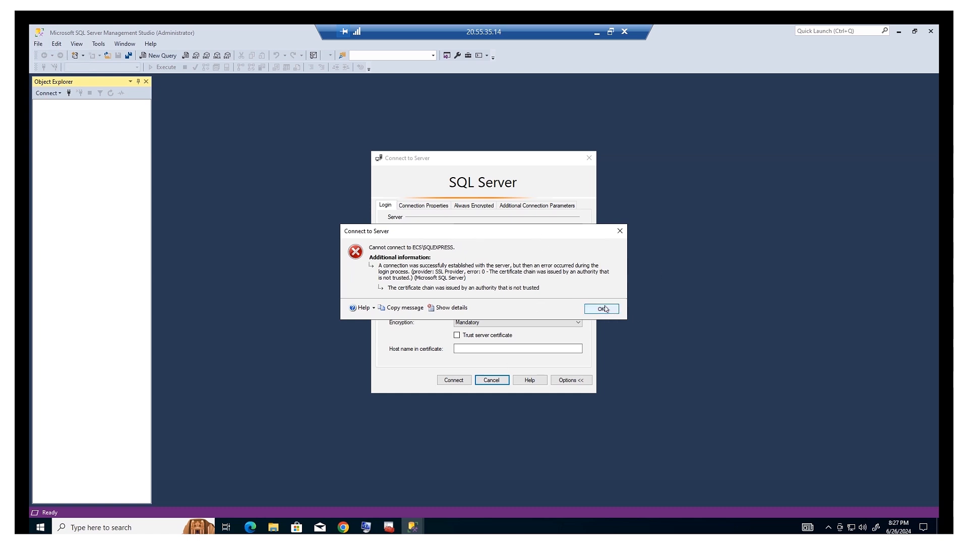
# Dismiss the certificate error, set Encryption to Optional, and connect to ECS\SQLEXPRESS.
pyautogui.click(604, 309)
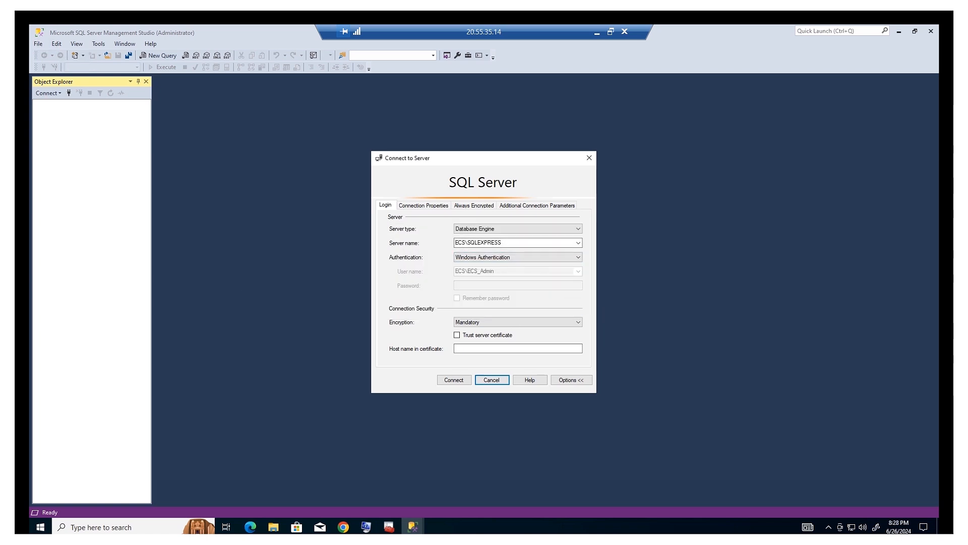
pyautogui.click(494, 325)
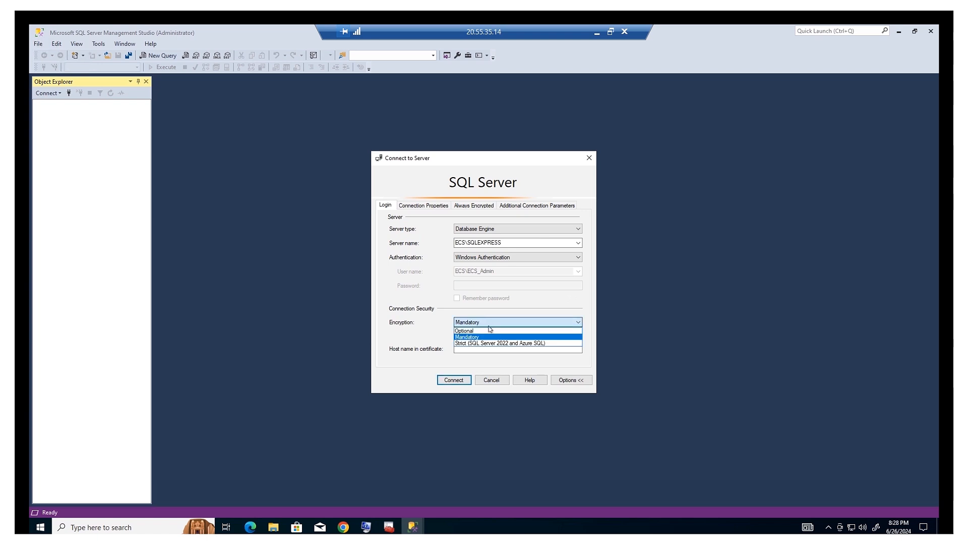
pyautogui.click(487, 331)
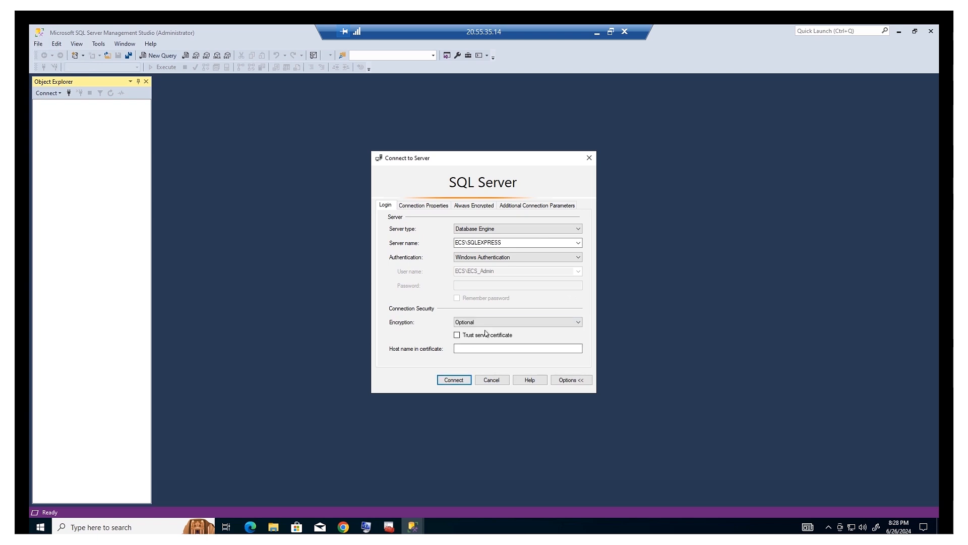
pyautogui.click(453, 383)
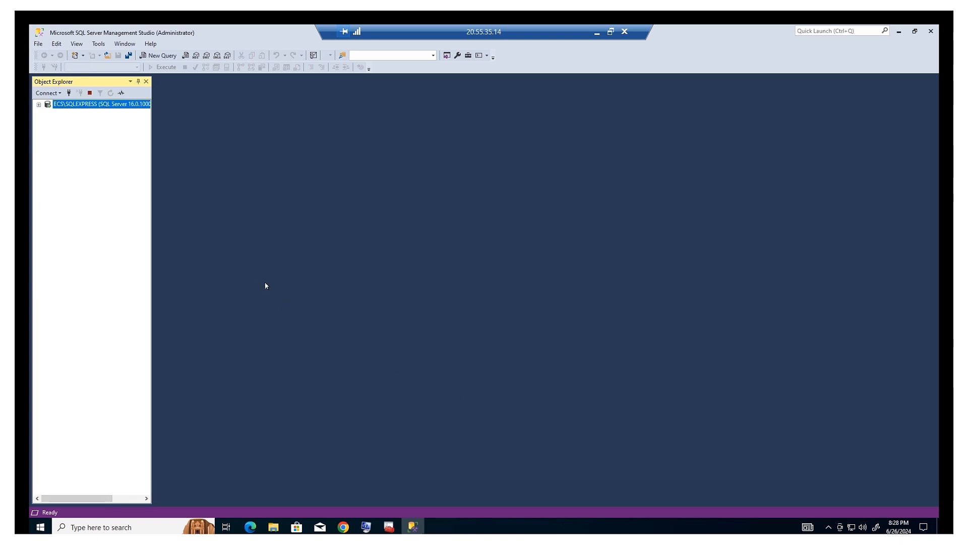
# Open and cancel the server Properties and a new Database Engine connection window.
pyautogui.rightClick(71, 106)
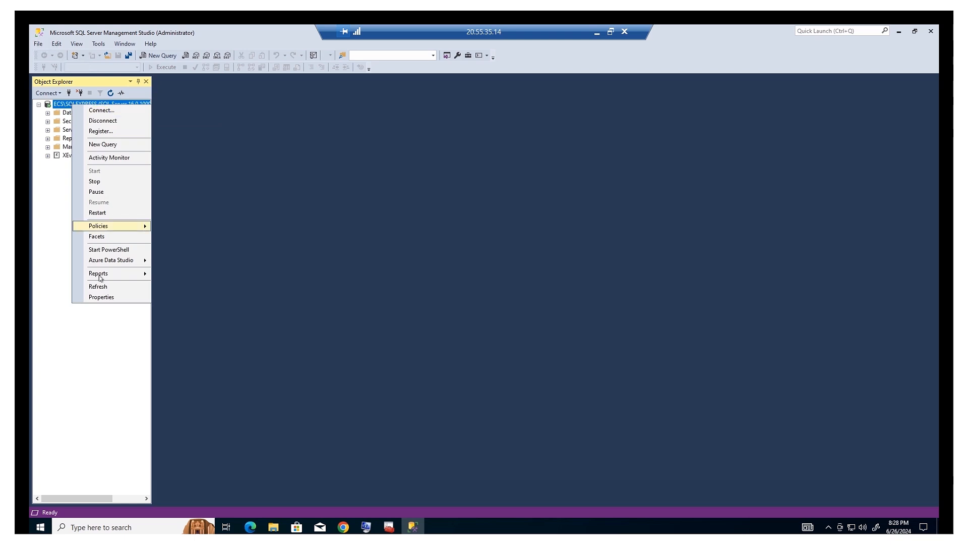
pyautogui.click(106, 298)
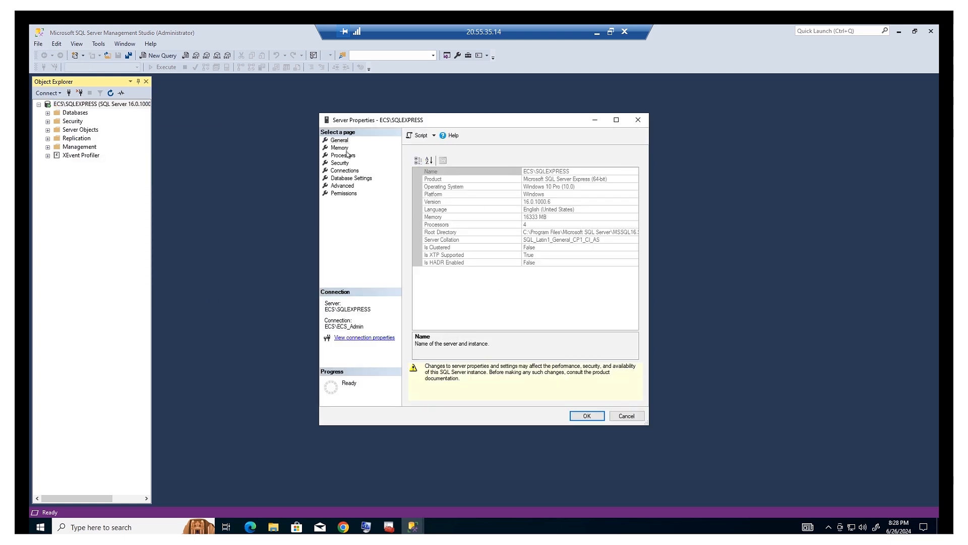
pyautogui.click(627, 417)
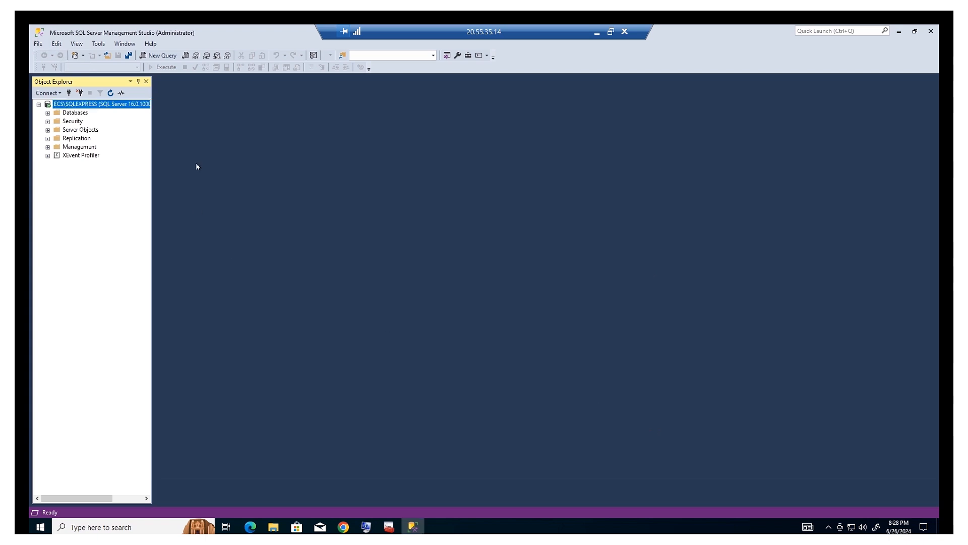
pyautogui.click(49, 94)
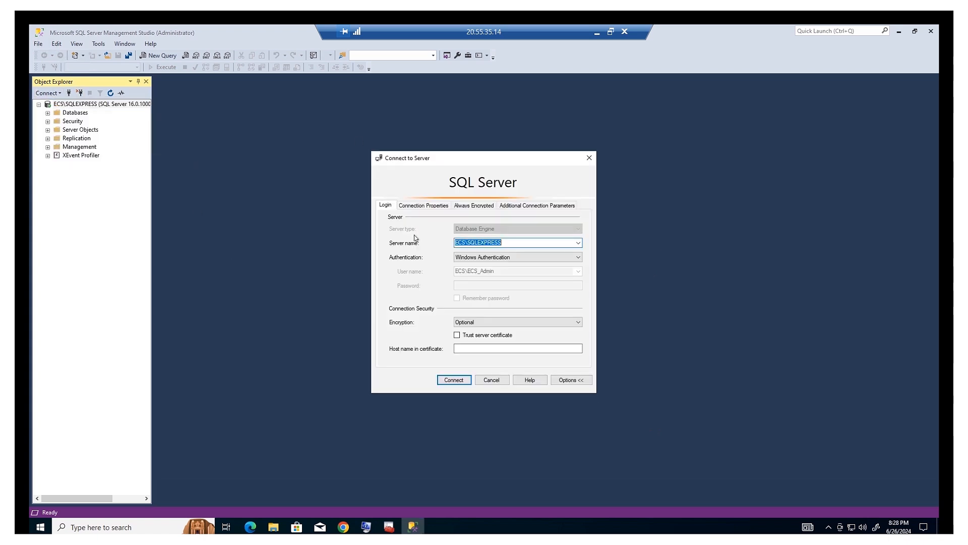
pyautogui.click(502, 381)
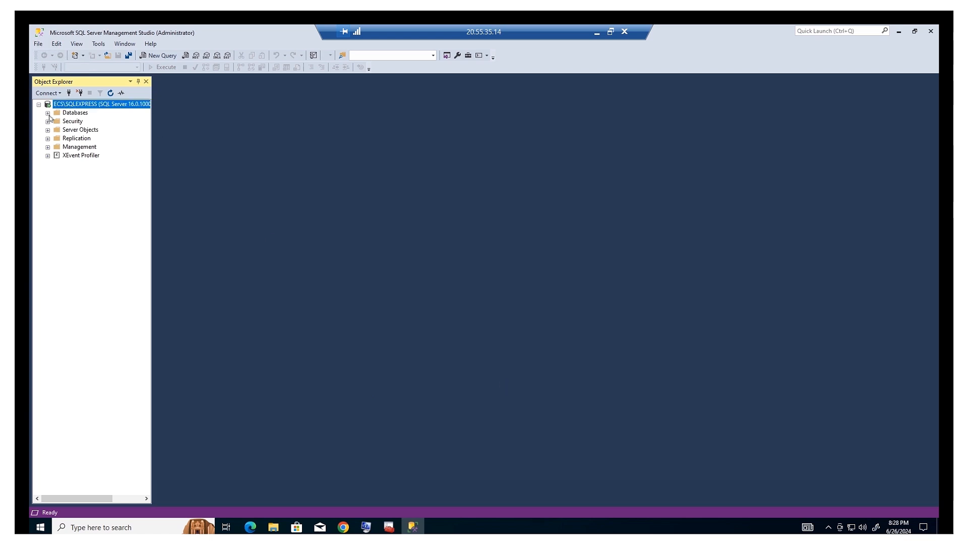
# Expand Databases and System Databases to list master, model, msdb and tempdb.
pyautogui.click(48, 113)
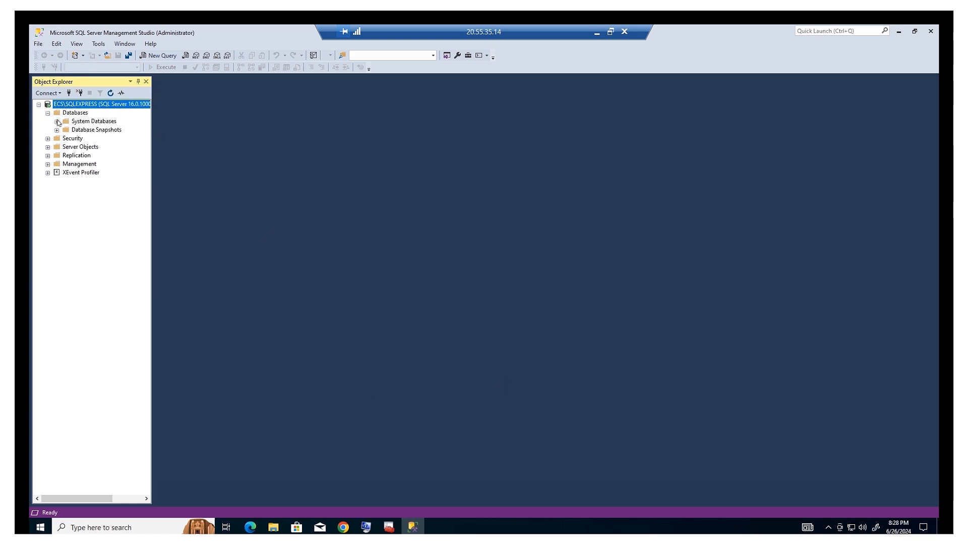
pyautogui.click(57, 121)
pyautogui.click(57, 122)
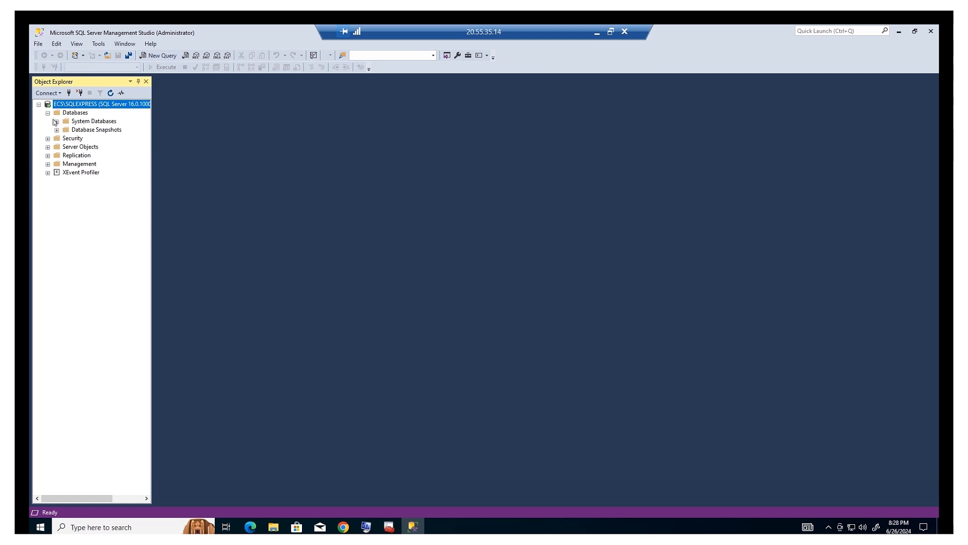
pyautogui.click(56, 121)
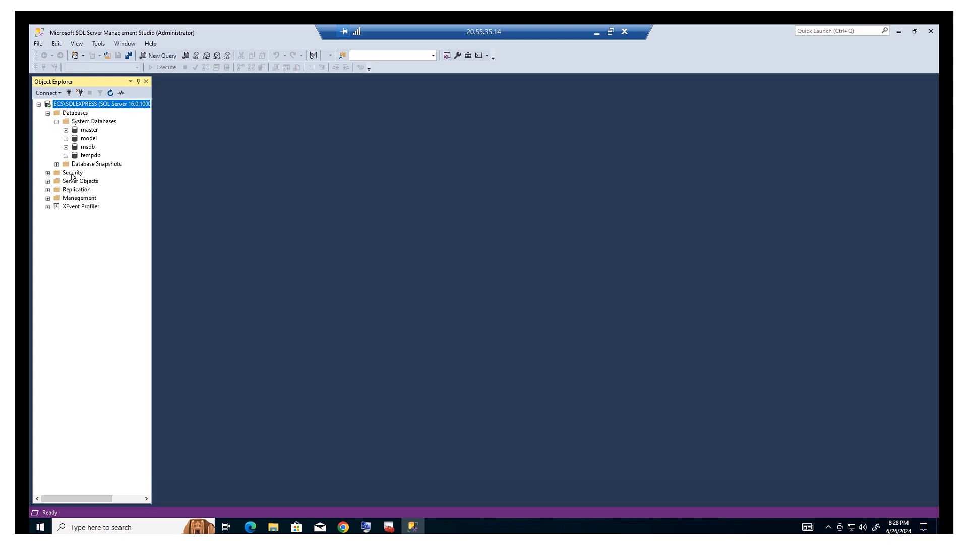
# Minimize SSMS, bring Chrome forward, and go back to the Liaison file view page.
pyautogui.click(905, 35)
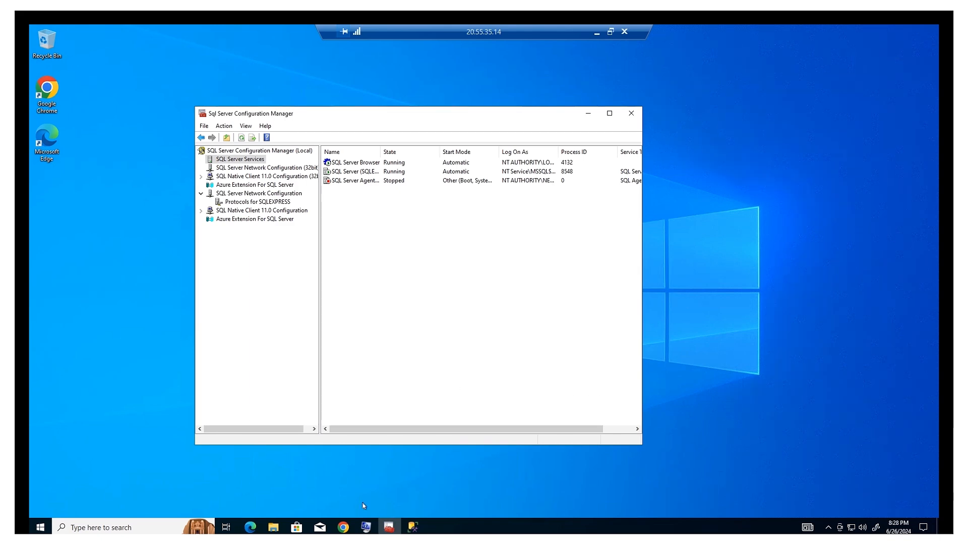
pyautogui.click(345, 530)
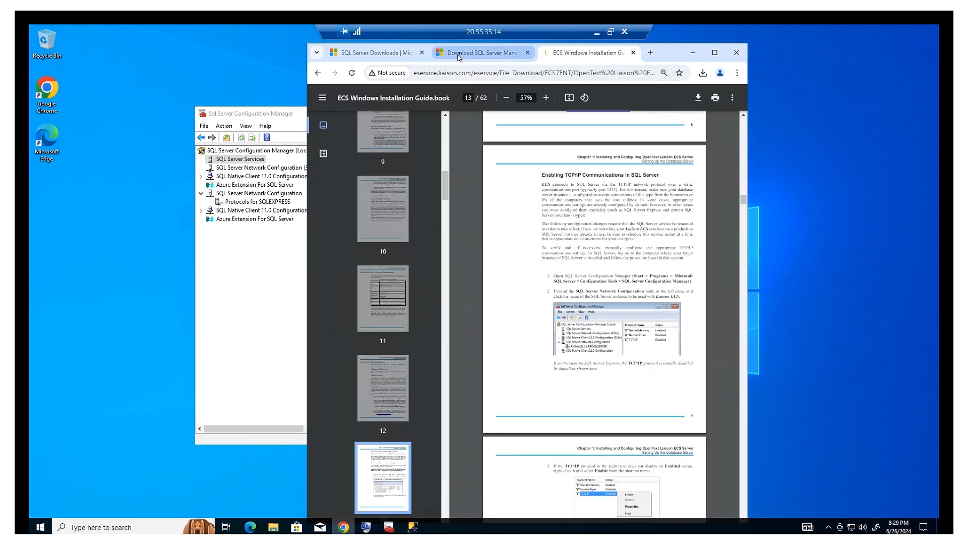
pyautogui.click(705, 73)
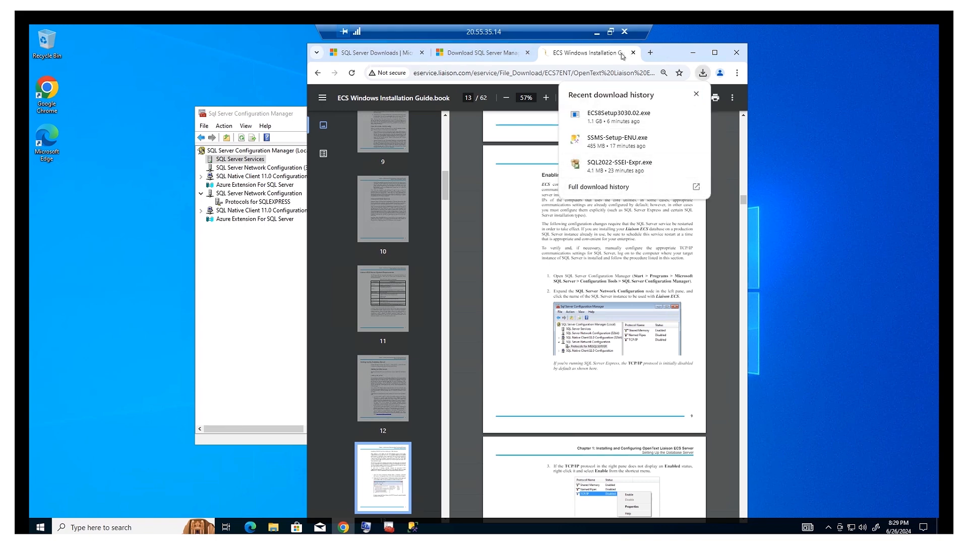
pyautogui.click(318, 73)
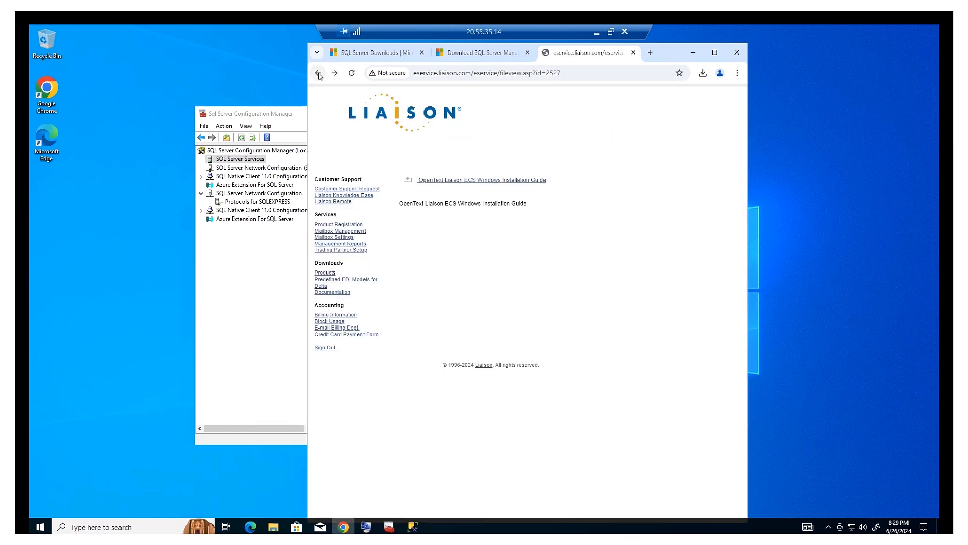
# Open the Liaison Delta Enterprise 6.0 downloads and start the 64-bit Delta 6.1 complete installation download.
pyautogui.click(325, 273)
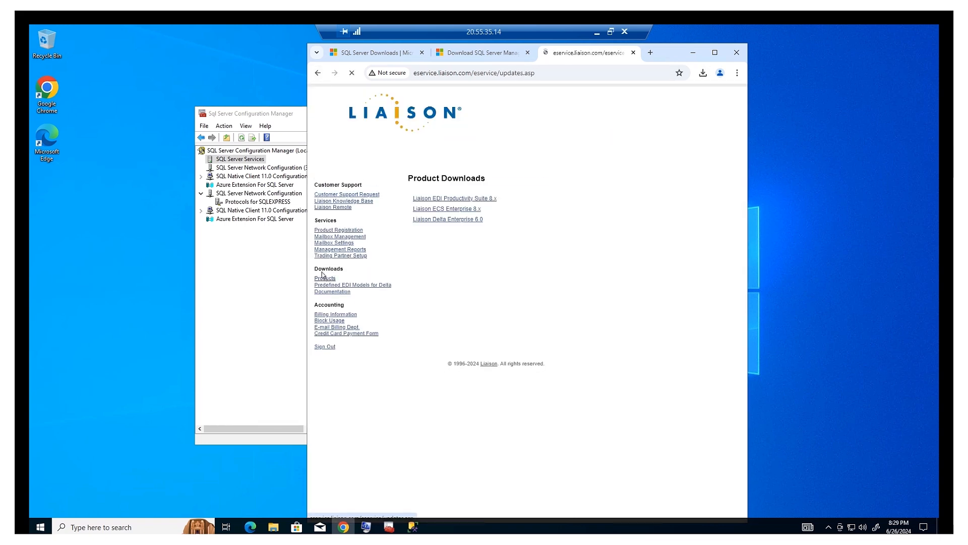
pyautogui.click(441, 209)
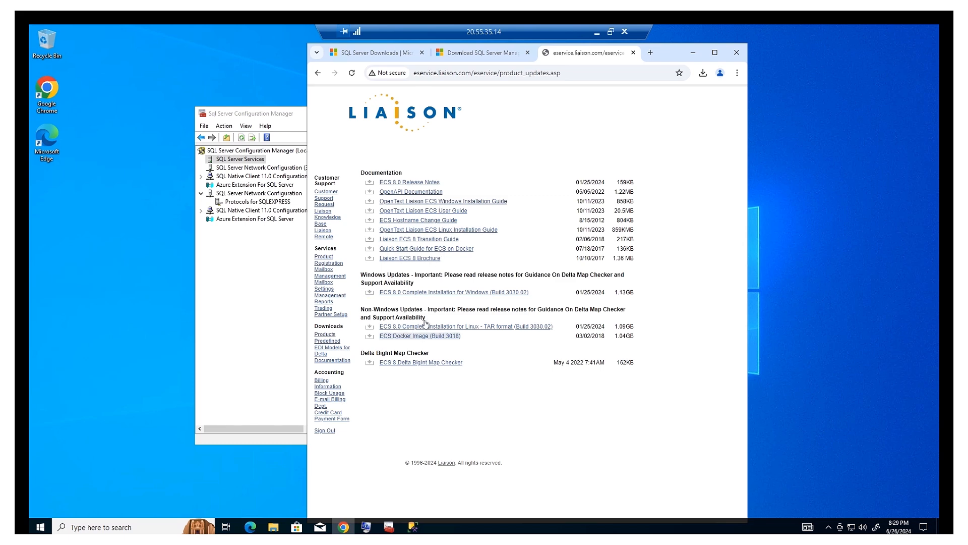
pyautogui.click(320, 336)
pyautogui.click(444, 222)
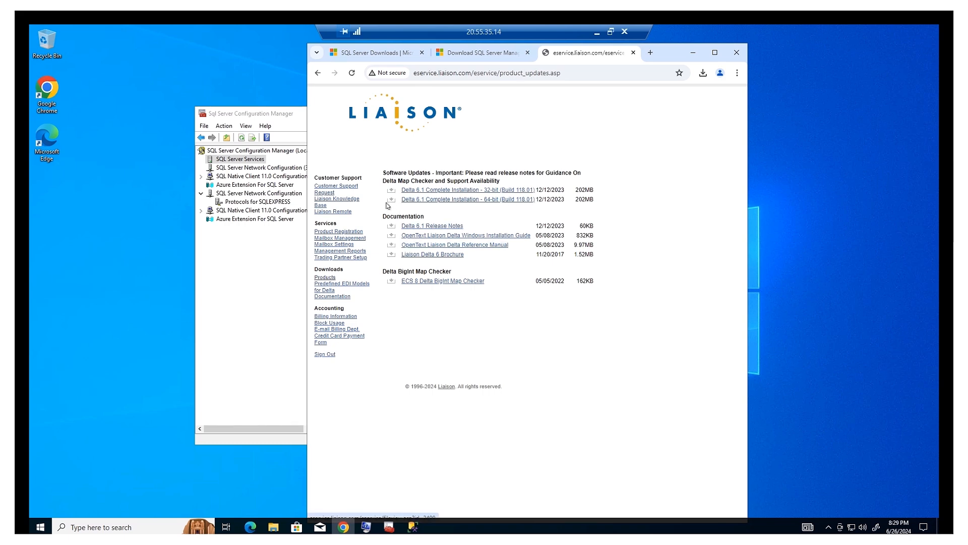
pyautogui.click(390, 200)
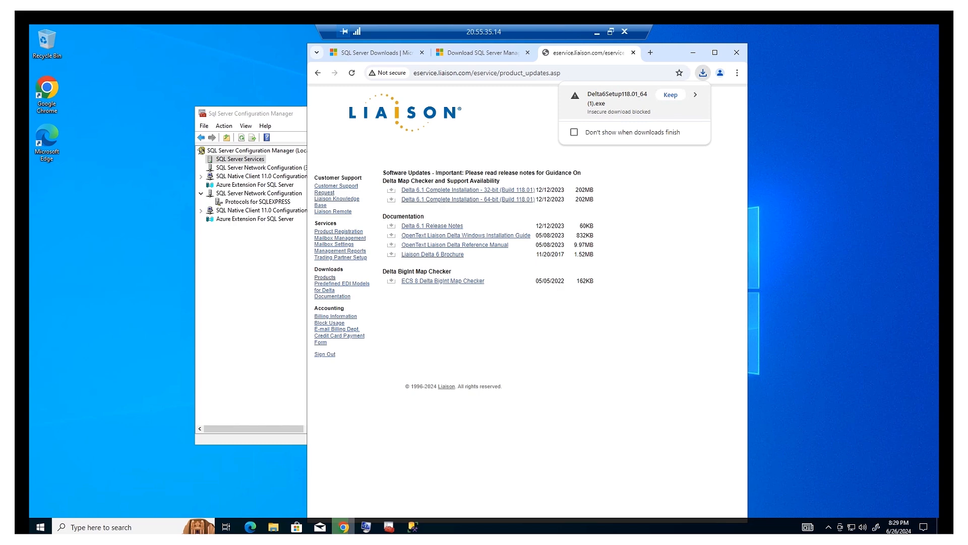
pyautogui.click(704, 73)
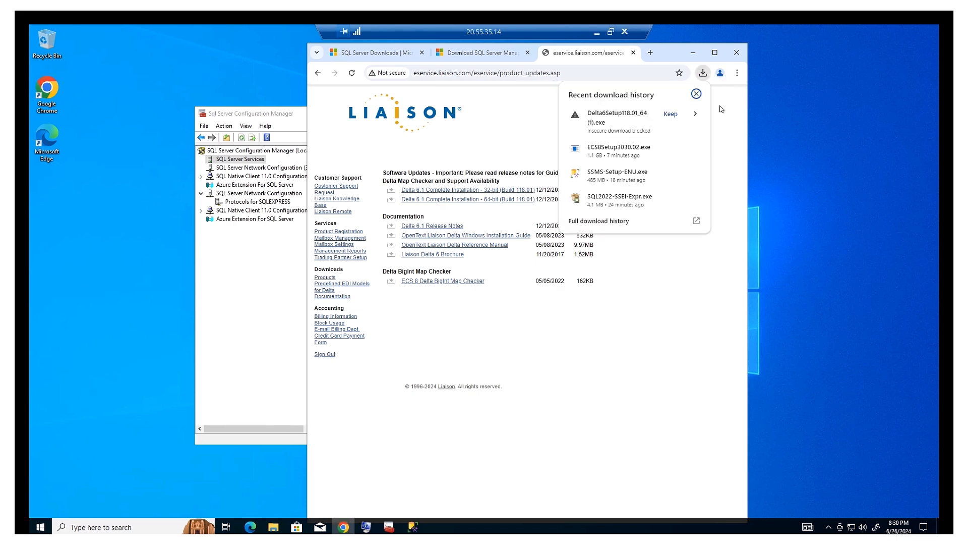
# Allow the blocked Delta6Setup118.01_64.exe download to finish from Chrome's full download history.
pyautogui.click(698, 222)
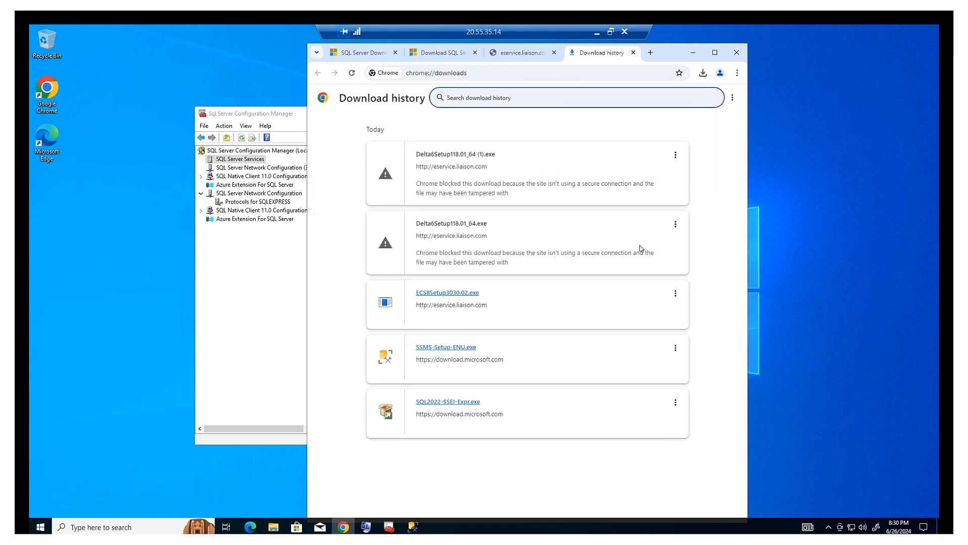
pyautogui.click(675, 225)
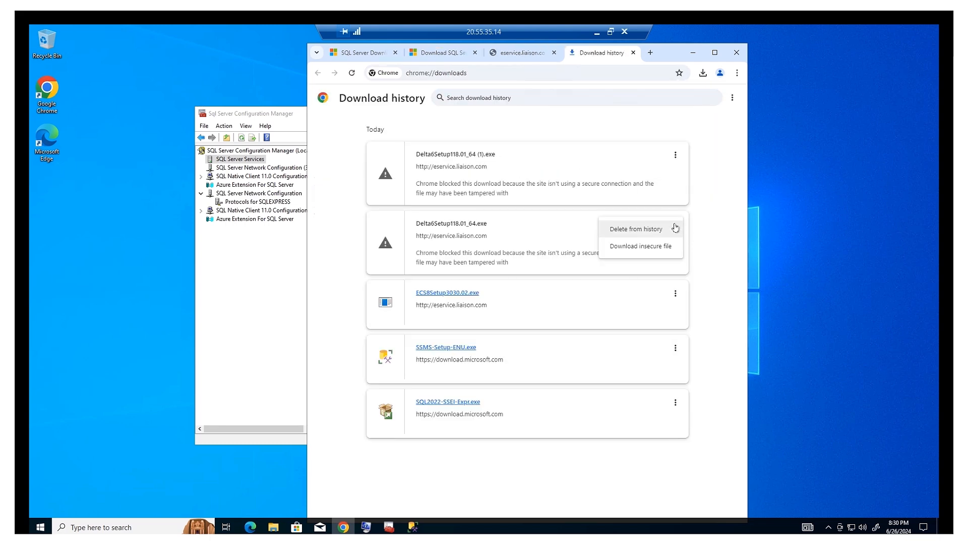
pyautogui.click(658, 247)
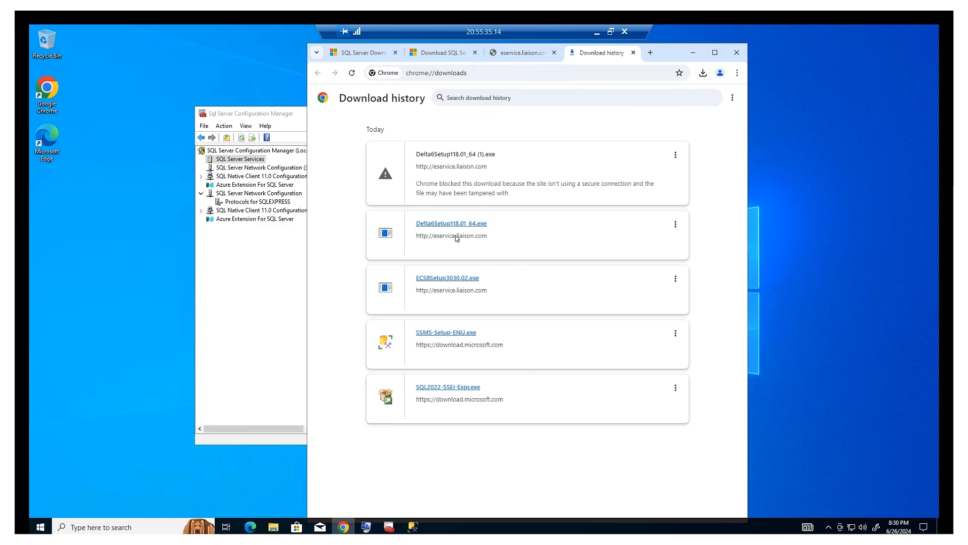
# Minimize Chrome and SSMS, then show the Downloads folder in File Explorer.
pyautogui.click(695, 51)
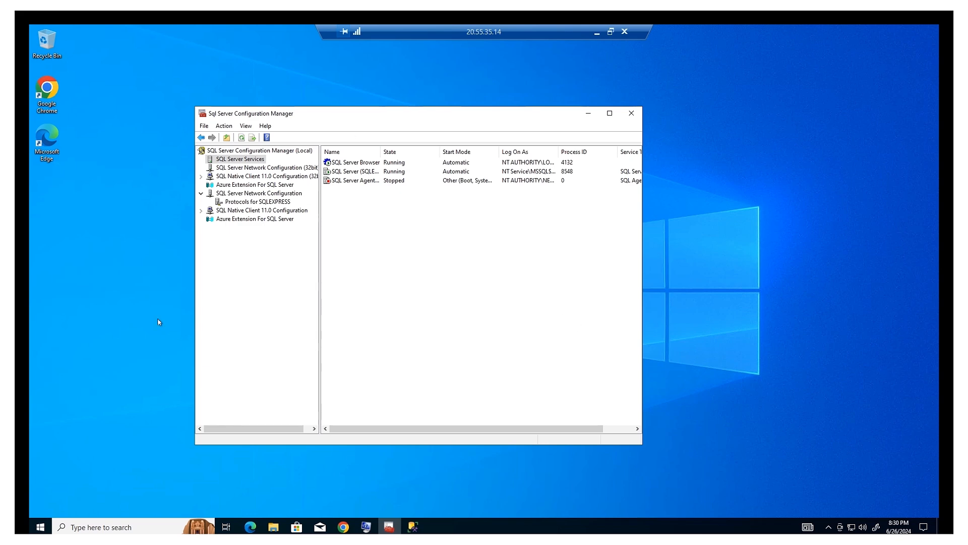
pyautogui.click(413, 527)
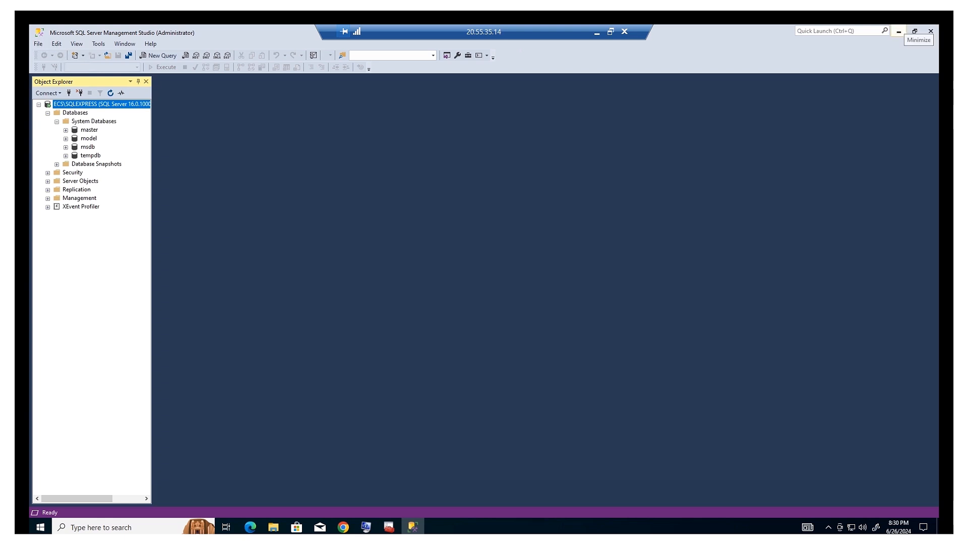
pyautogui.click(897, 31)
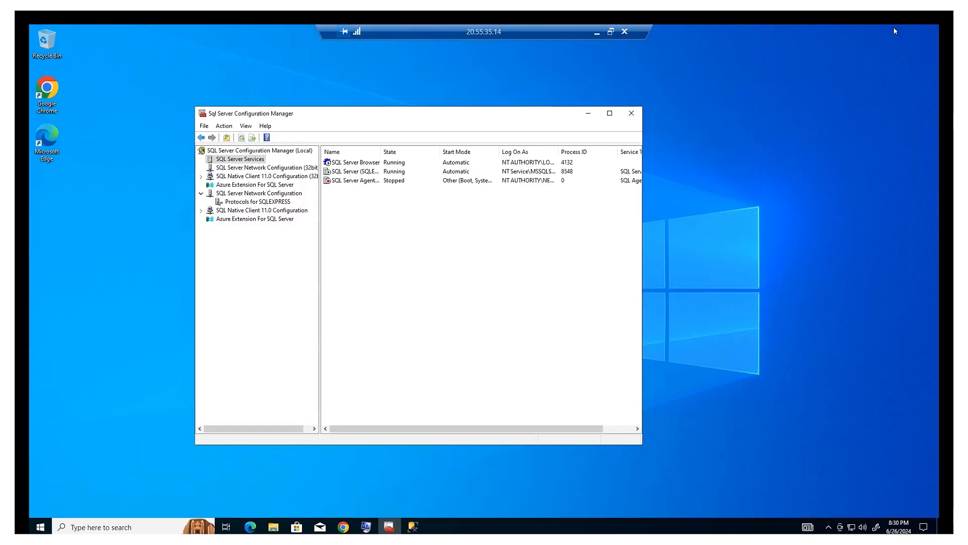
pyautogui.click(274, 527)
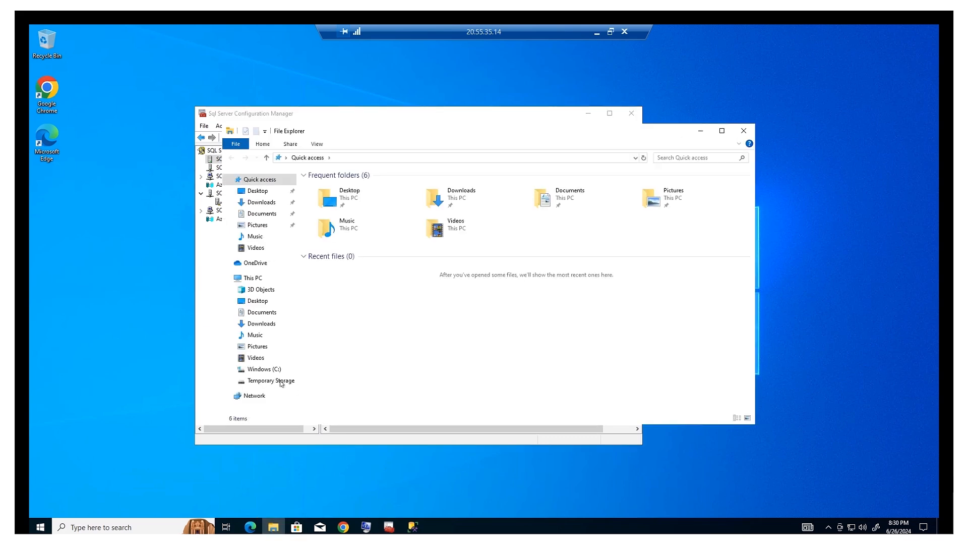
pyautogui.click(262, 204)
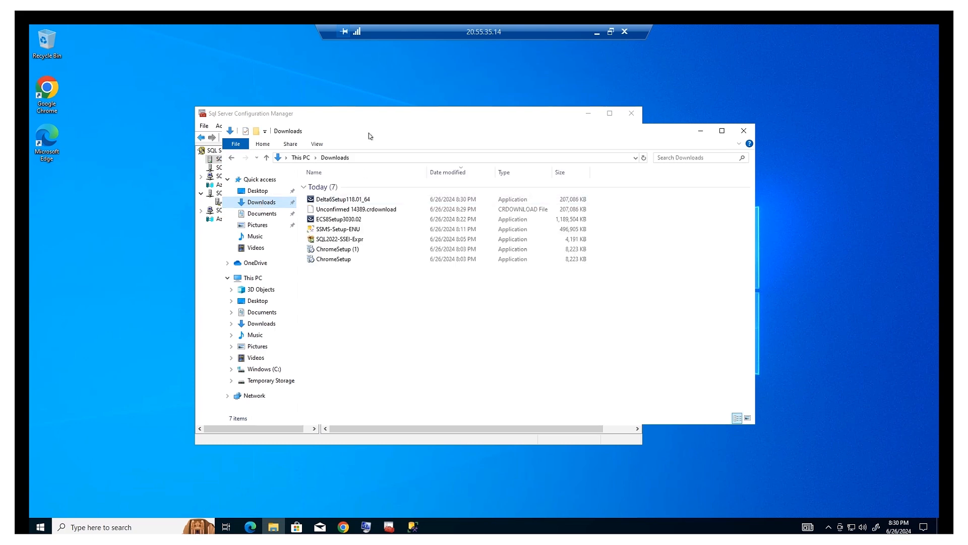
pyautogui.moveTo(417, 134); pyautogui.dragTo(505, 137)
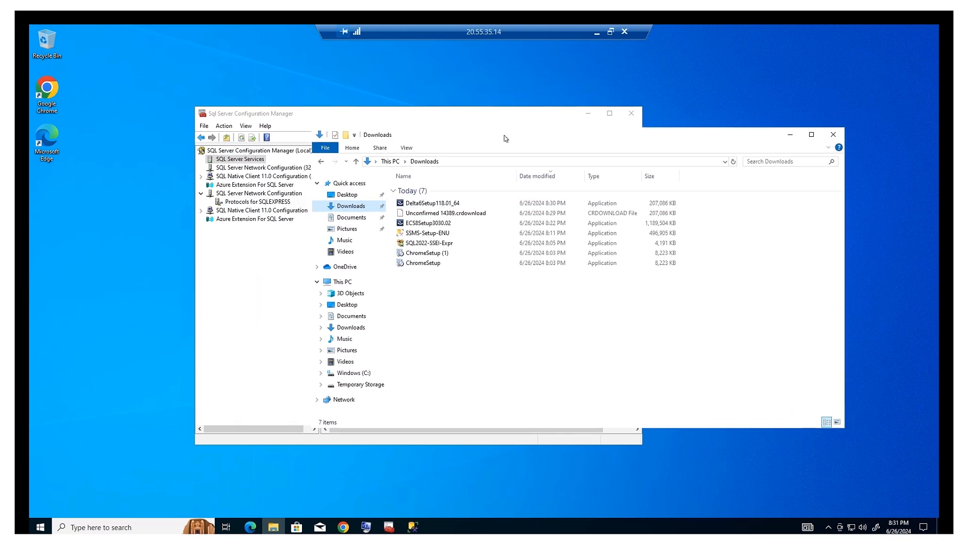
# Run ECS8Setup3030.02 as administrator, choosing Run anyway past the SmartScreen warning.
pyautogui.rightClick(423, 224)
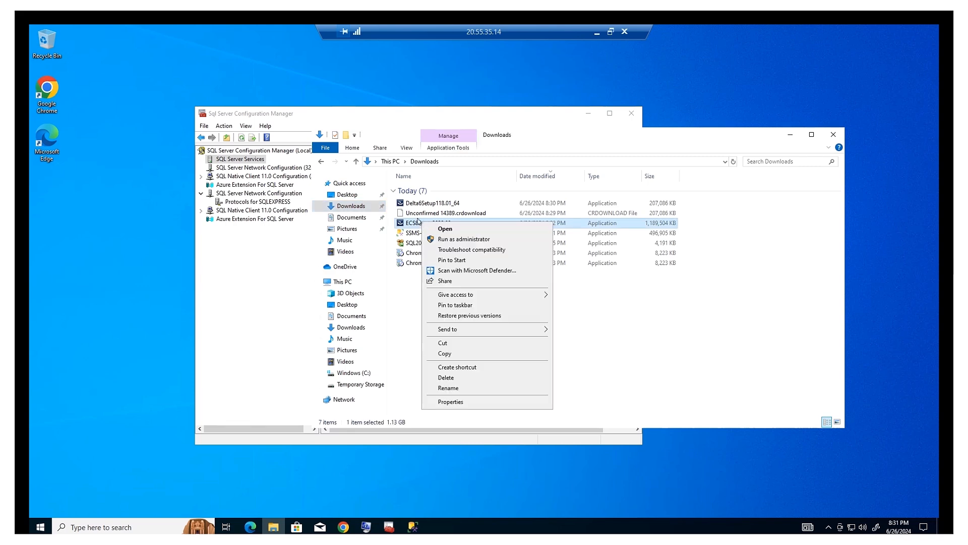
pyautogui.click(453, 240)
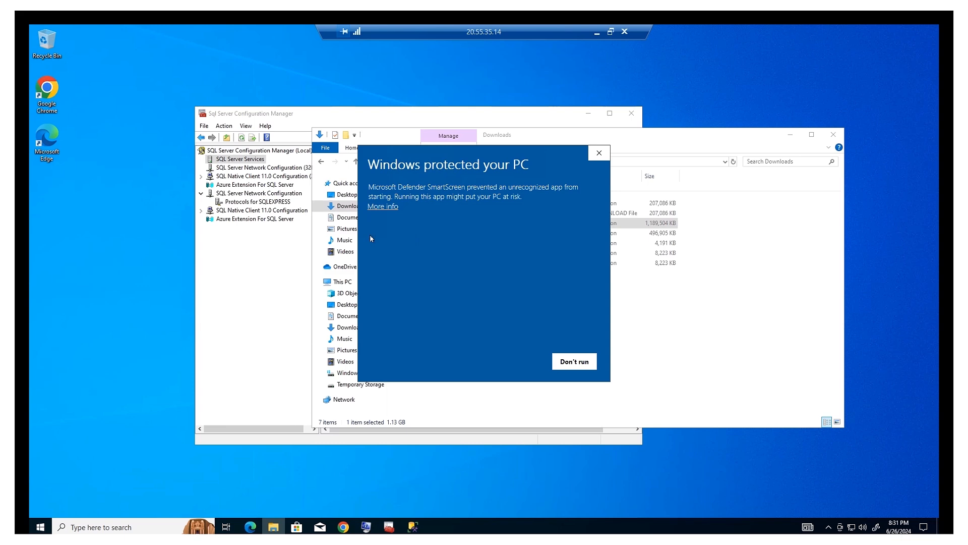
pyautogui.click(383, 207)
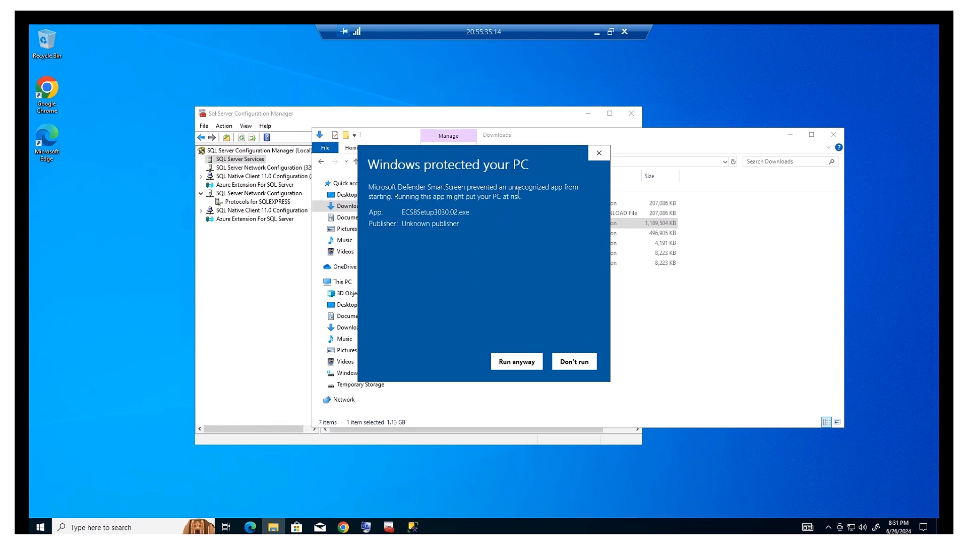
pyautogui.click(528, 363)
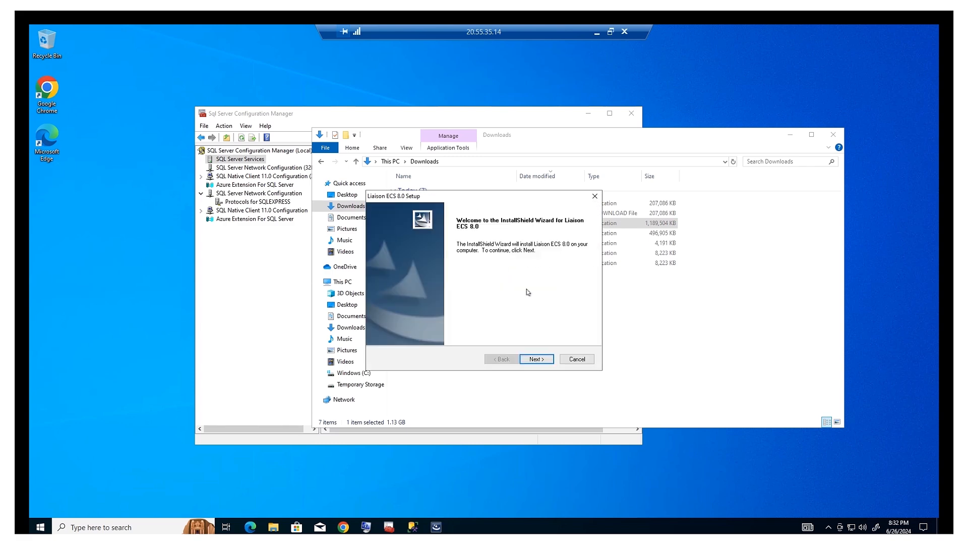
# Accept the Liaison license and the SQL Server JDBC driver license agreements.
pyautogui.click(547, 360)
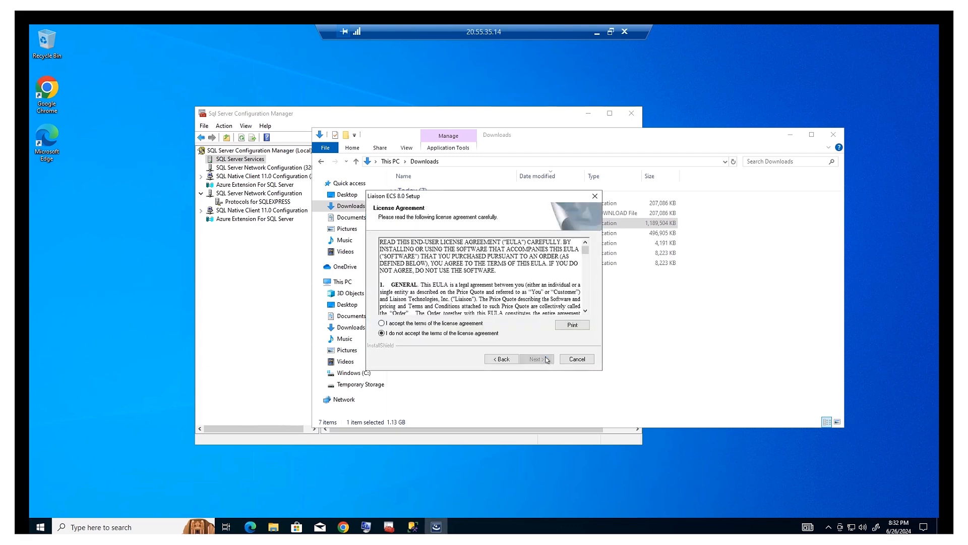
pyautogui.click(476, 324)
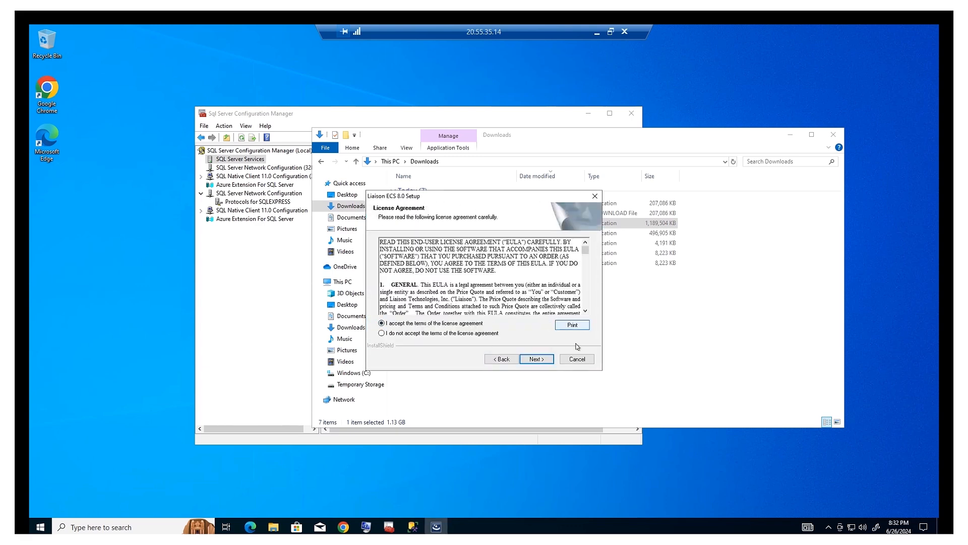
pyautogui.click(548, 360)
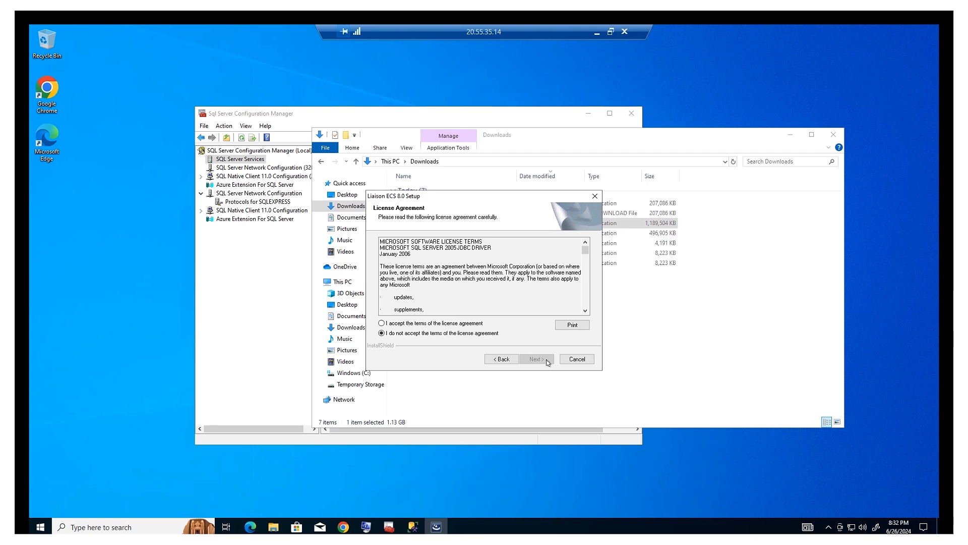
pyautogui.click(470, 323)
pyautogui.click(548, 360)
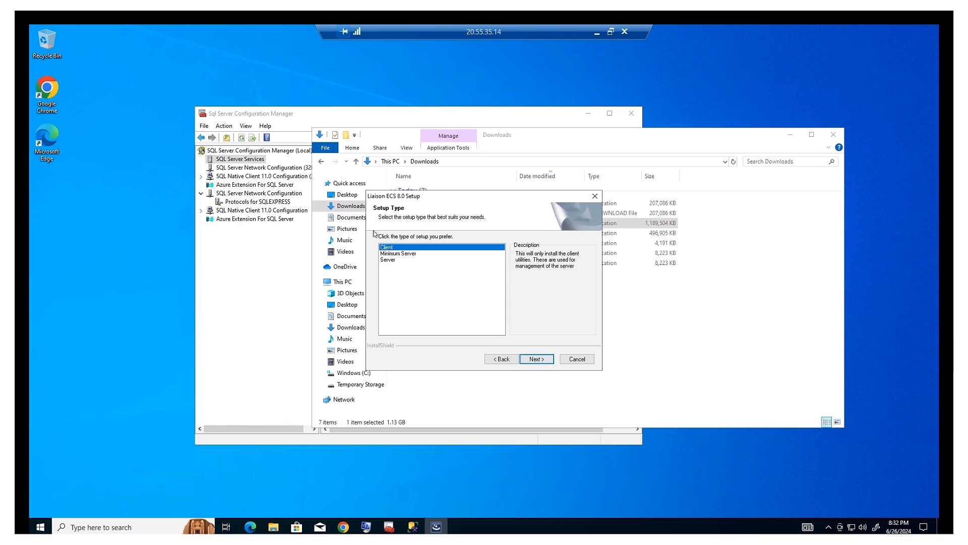
# Choose the Server setup type and keep C:\ECS as the install folder.
pyautogui.click(392, 262)
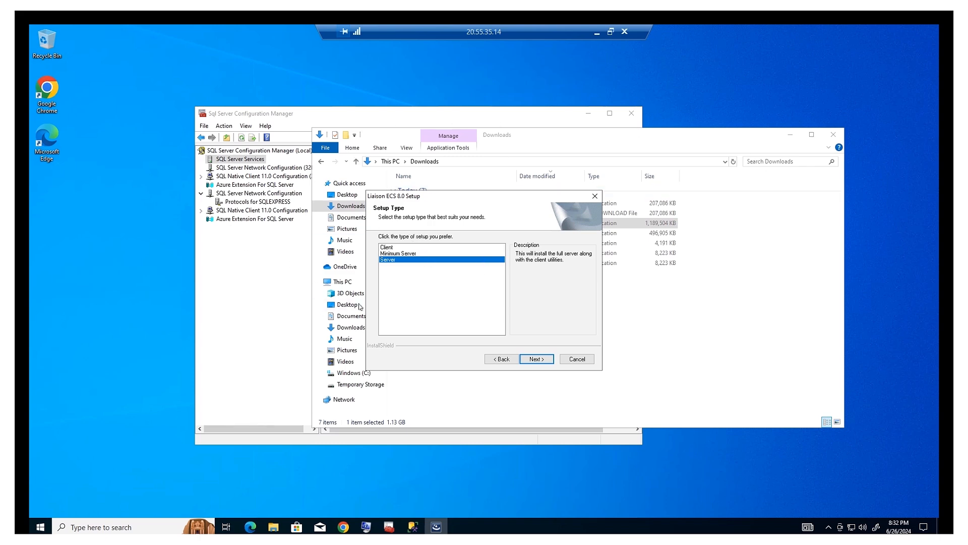
pyautogui.click(544, 360)
pyautogui.click(544, 360)
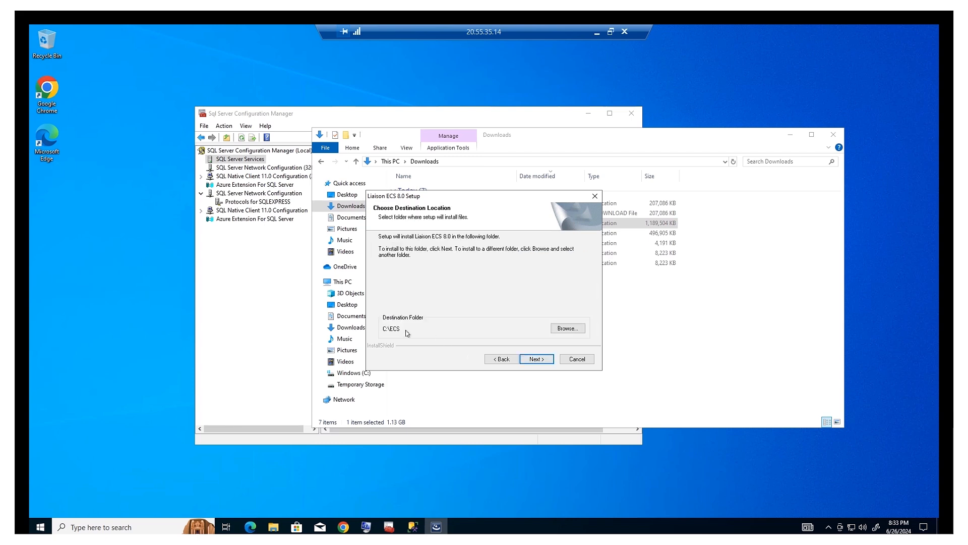
pyautogui.click(543, 360)
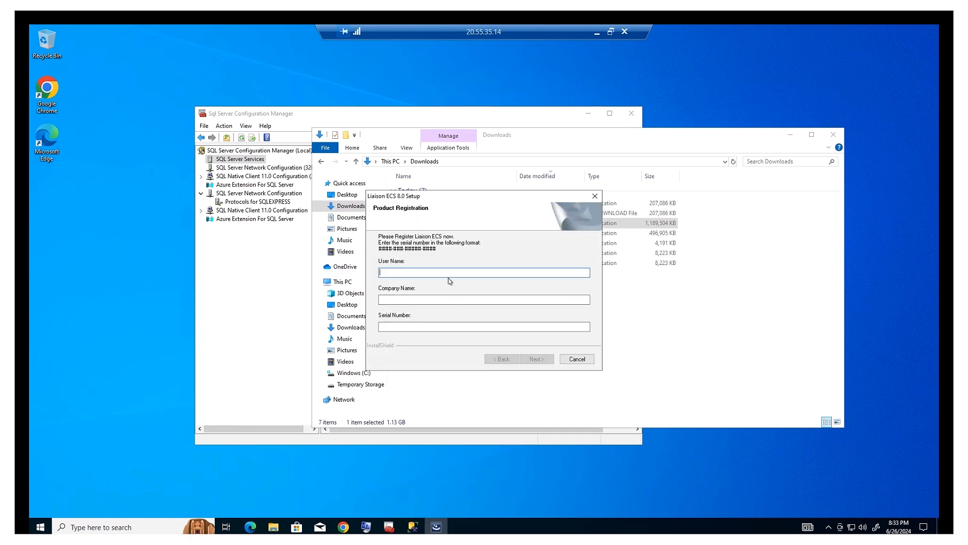
# Enter the user's name, company EDI Support LLC and the pasted serial number, then submit.
pyautogui.press('Tab')
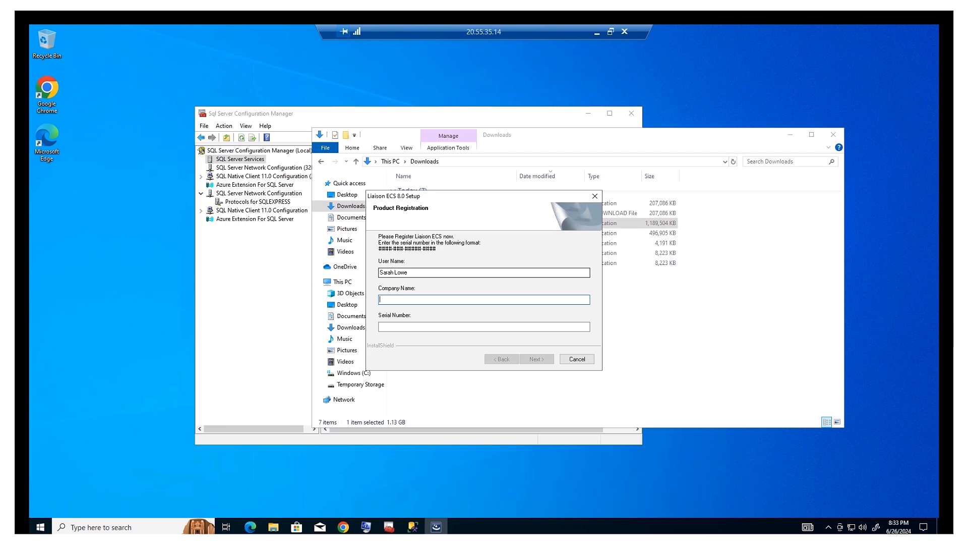
pyautogui.write('EDI Support LLC')
pyautogui.press('Tab')
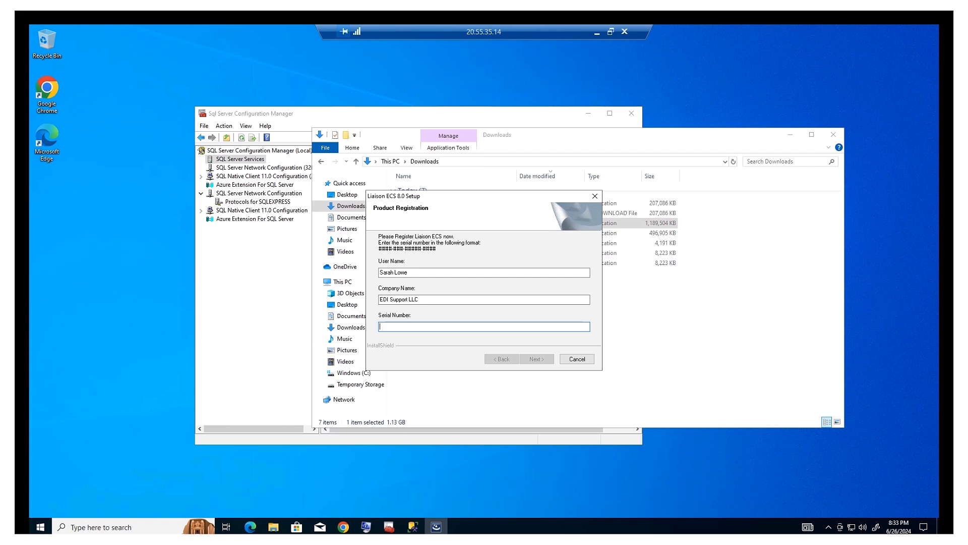
pyautogui.hotkey('ctrl', 'v')
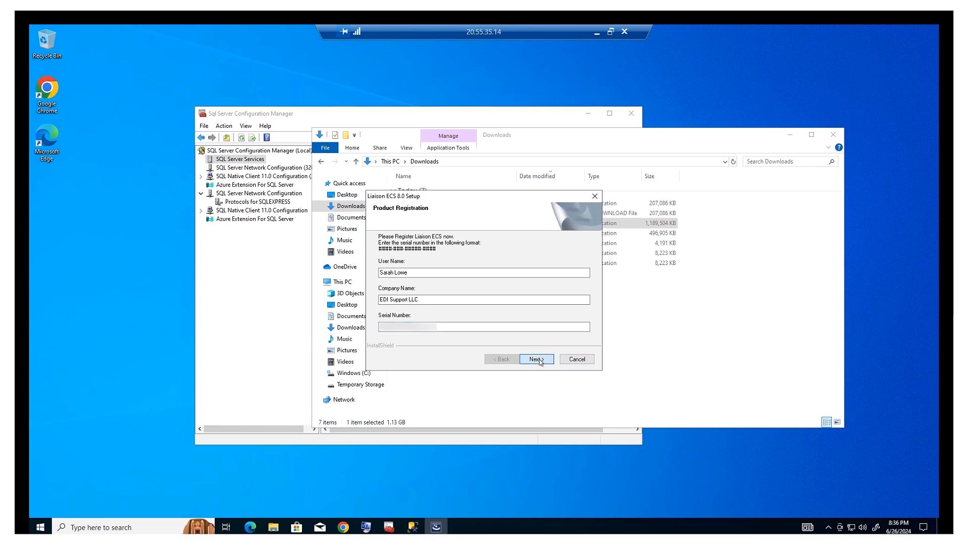
pyautogui.click(538, 359)
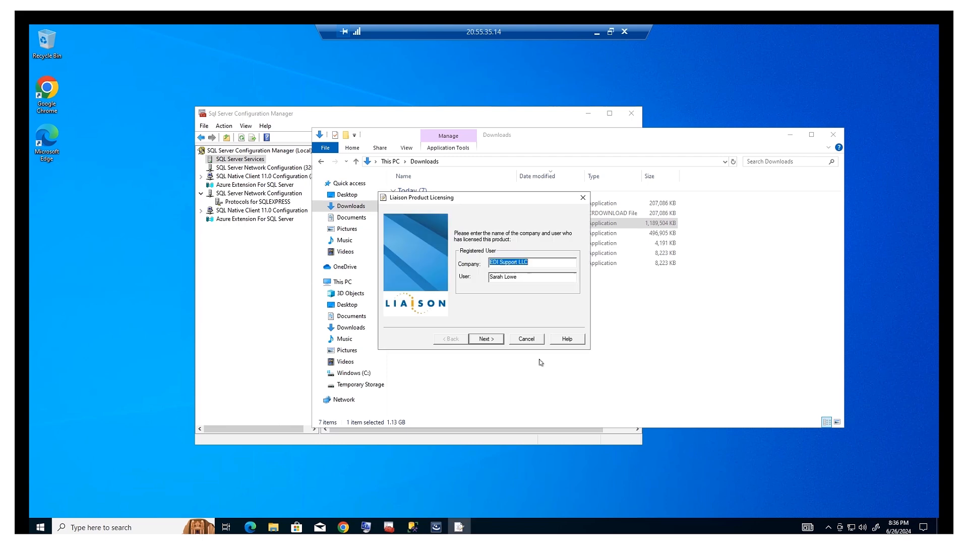
# Confirm the prefilled company, user and serial, and choose Register Online.
pyautogui.click(493, 340)
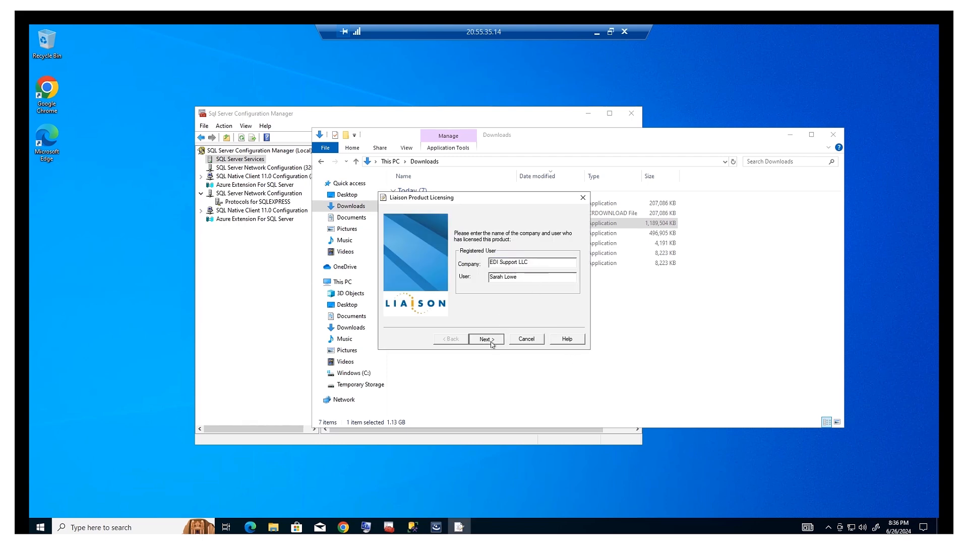
pyautogui.click(495, 338)
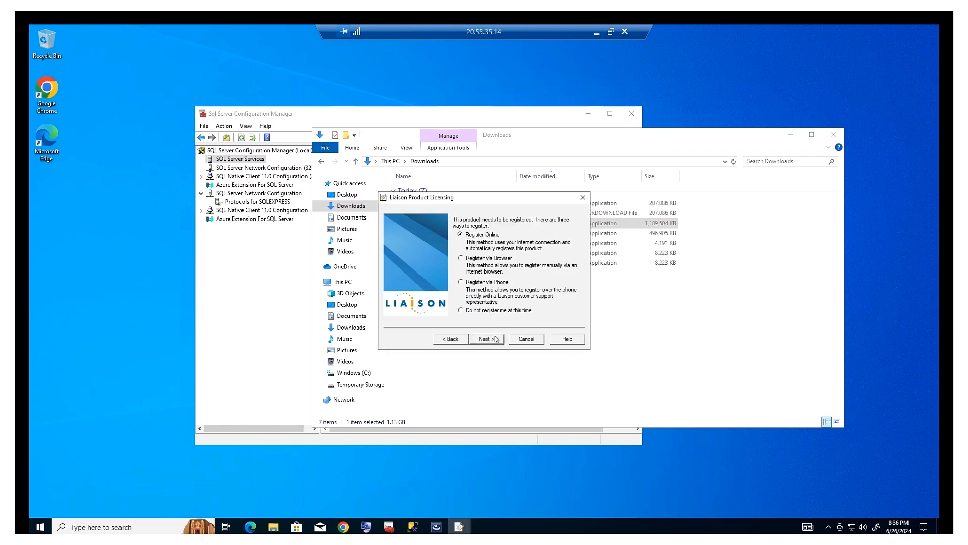
pyautogui.click(486, 339)
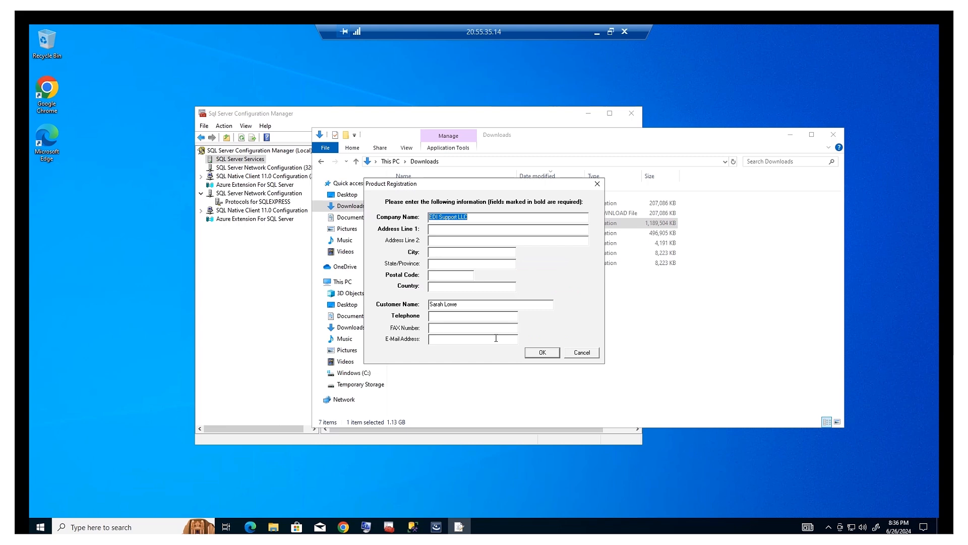
# Fill in the company's street address, city, state PA, postal code, country USA and phone, then submit.
pyautogui.click(450, 230)
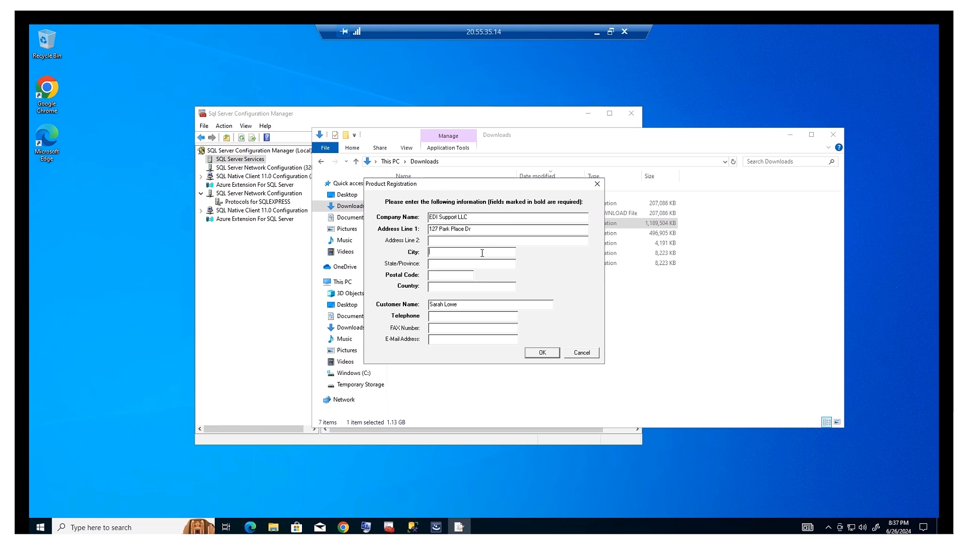
pyautogui.write('Sink')
pyautogui.write('ing Sprin')
pyautogui.write('PA')
pyautogui.write('19608-9780')
pyautogui.click(466, 286)
pyautogui.write('USA')
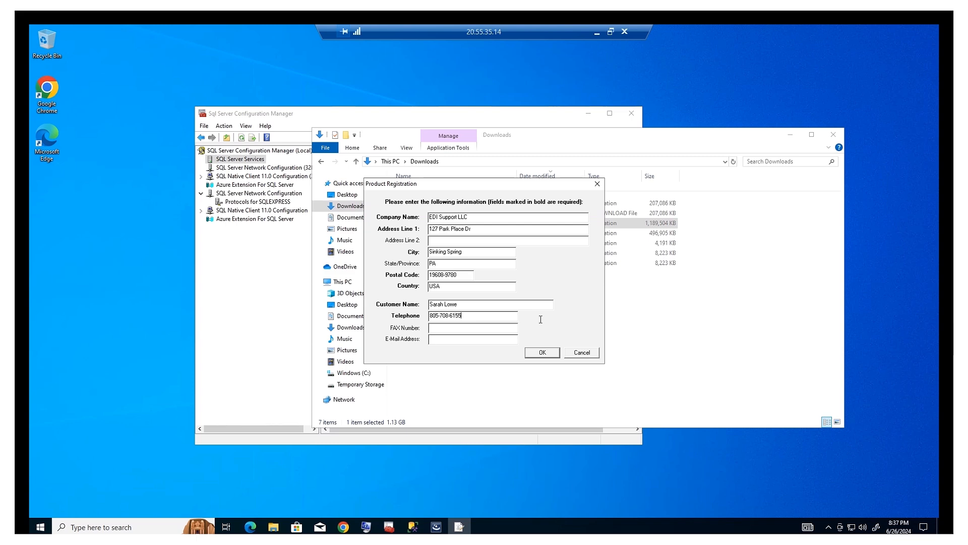
pyautogui.click(543, 355)
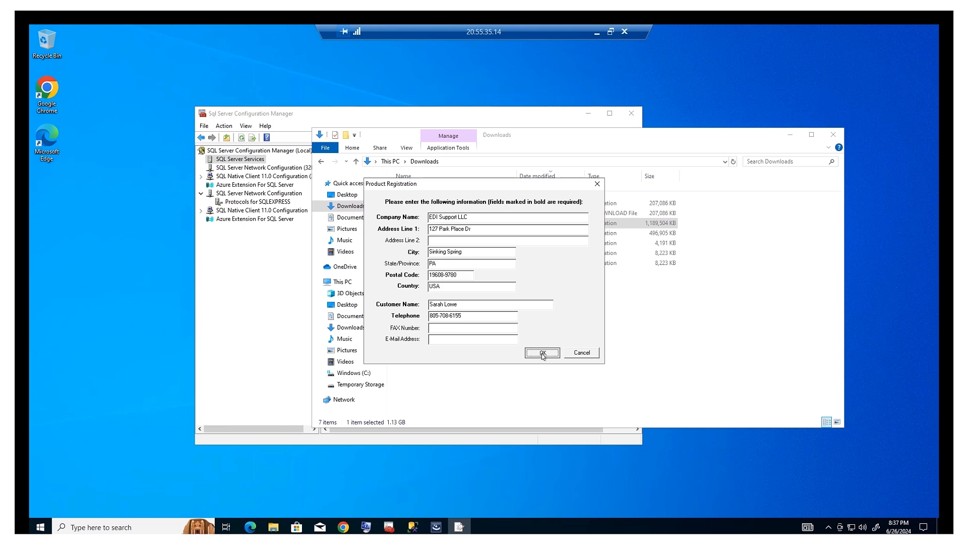
pyautogui.click(543, 353)
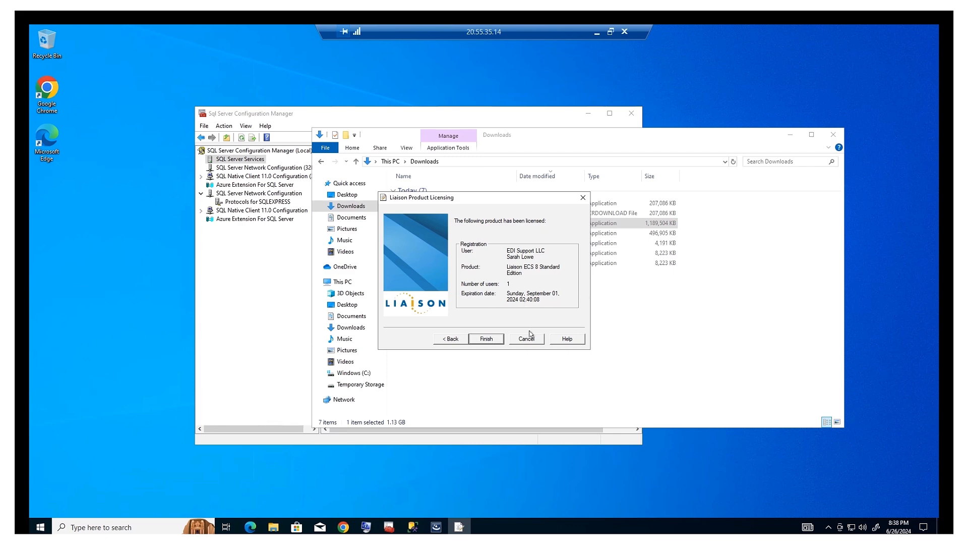
# Finish licensing Liaison ECS 8 Standard Edition for one user and close the dialog.
pyautogui.click(494, 342)
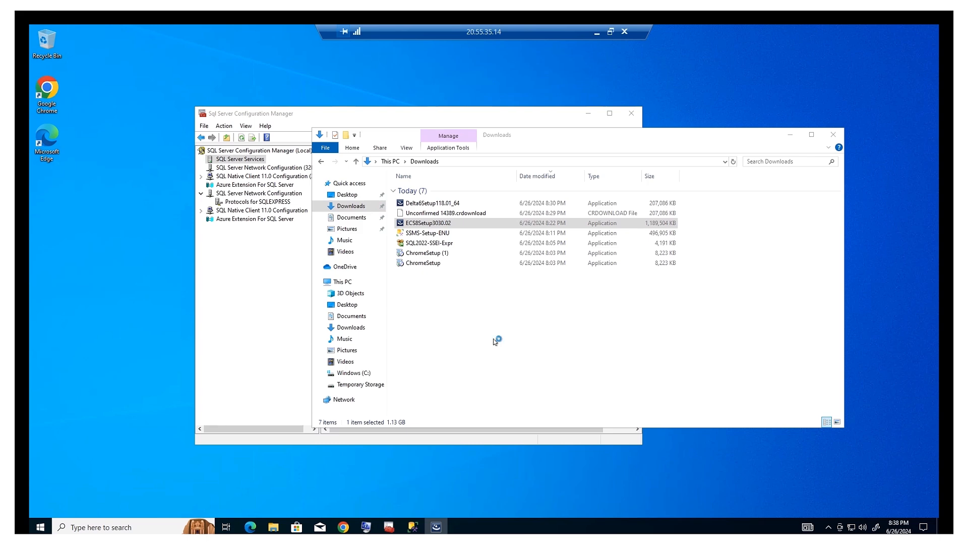
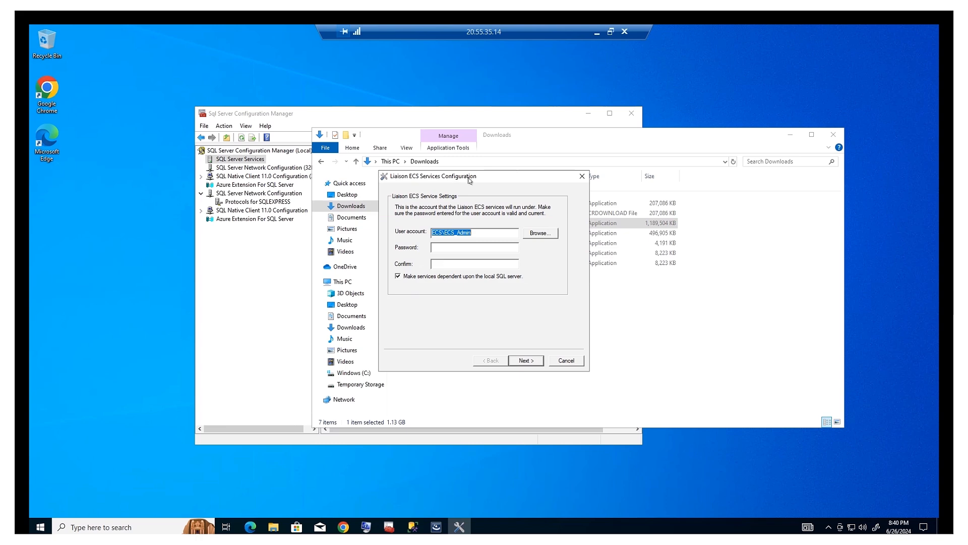
# Keep the service user account and paste its password into Password and Confirm.
pyautogui.moveTo(470, 178); pyautogui.dragTo(482, 167)
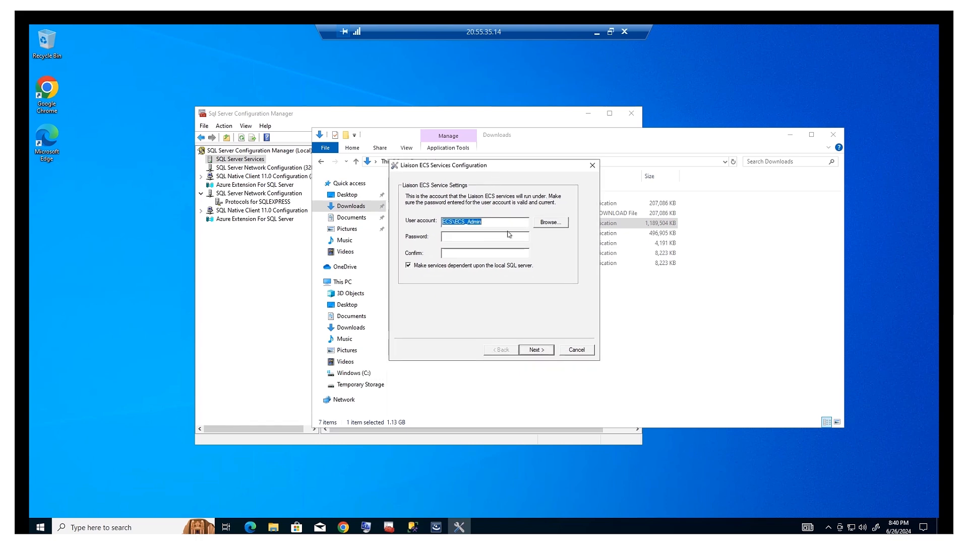
pyautogui.click(485, 222)
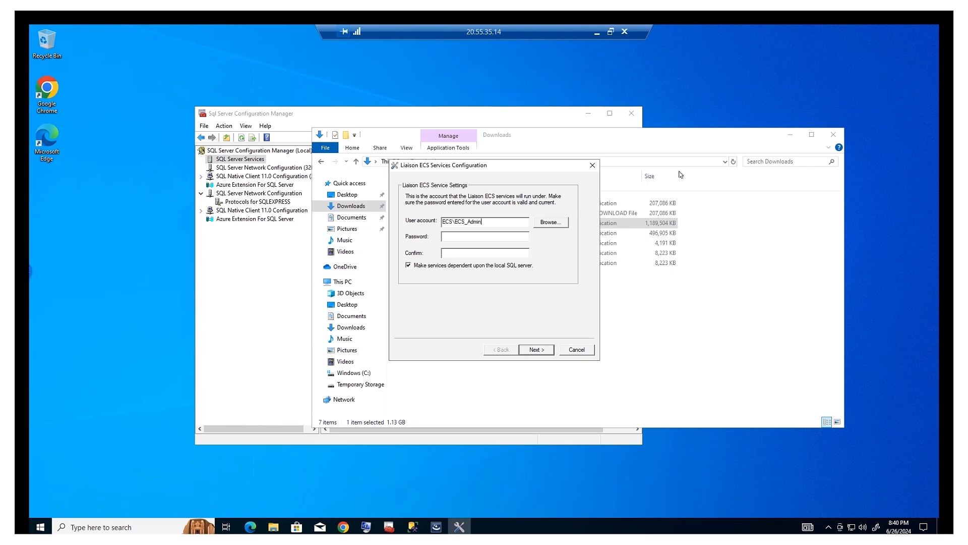
pyautogui.hotkey('ctrl', 'v')
pyautogui.click(507, 255)
pyautogui.hotkey('ctrl', 'v')
# Move to the Administrator account page and enter the administrator password in both fields.
pyautogui.click(550, 354)
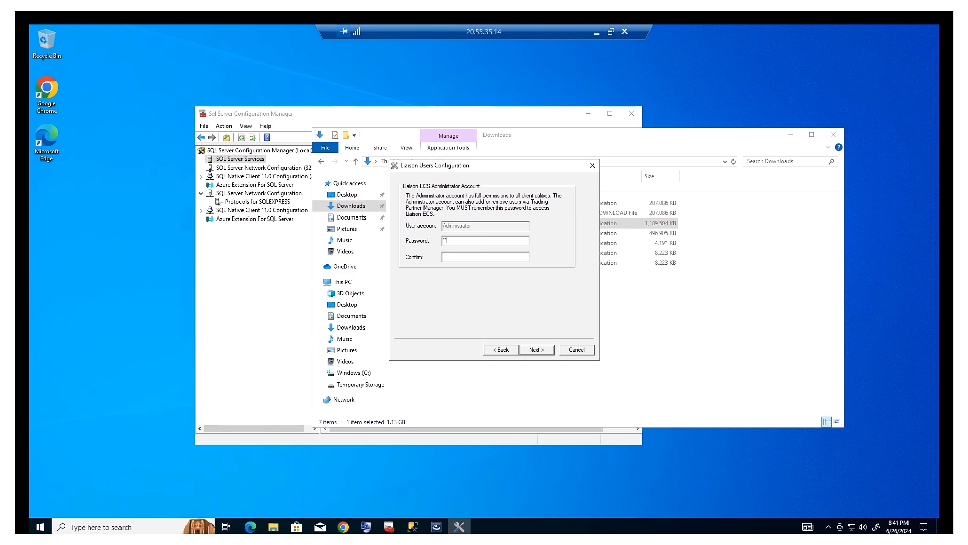
pyautogui.write('a******')
# Reach Database Setup and check the server name ECS\SQLEXPRESS.
pyautogui.click(538, 351)
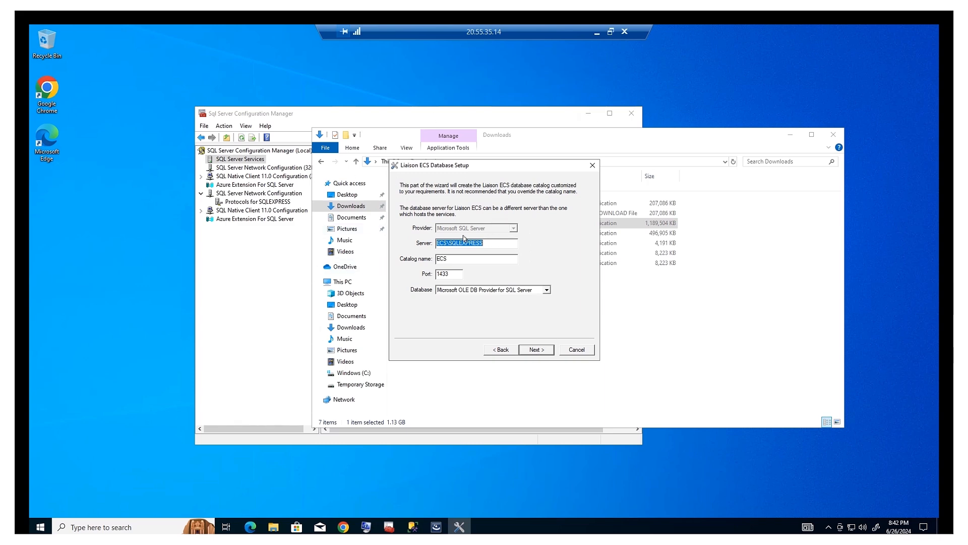
pyautogui.moveTo(492, 245); pyautogui.dragTo(410, 244)
pyautogui.moveTo(421, 529)
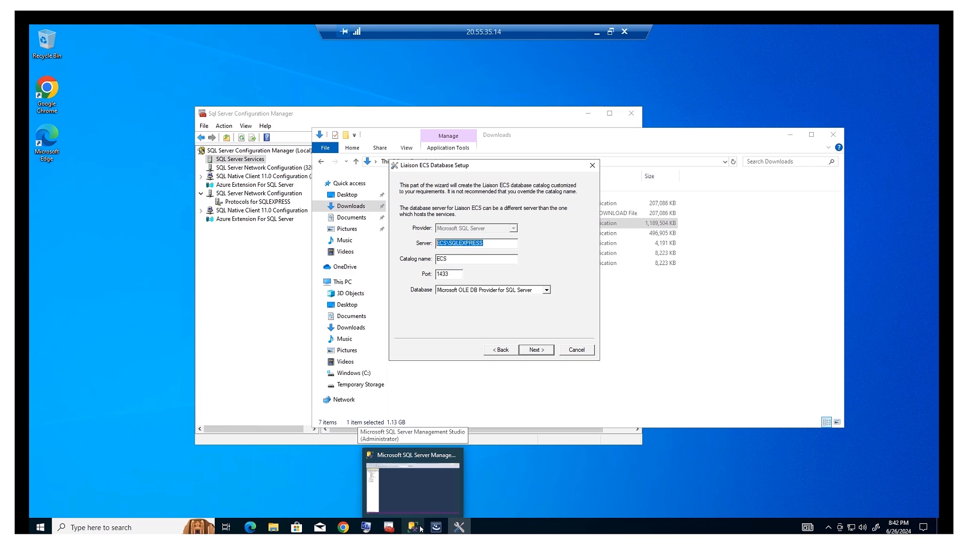
pyautogui.click(421, 528)
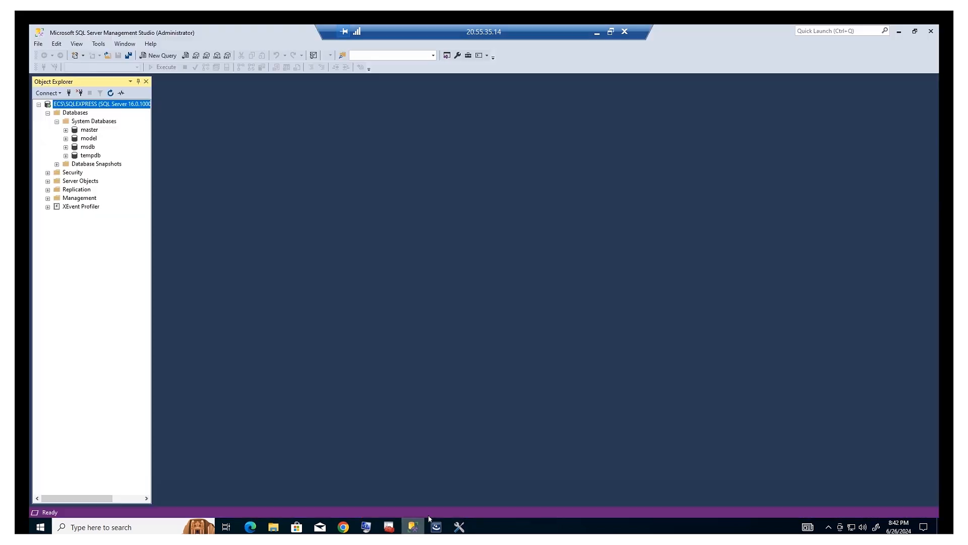
pyautogui.click(55, 96)
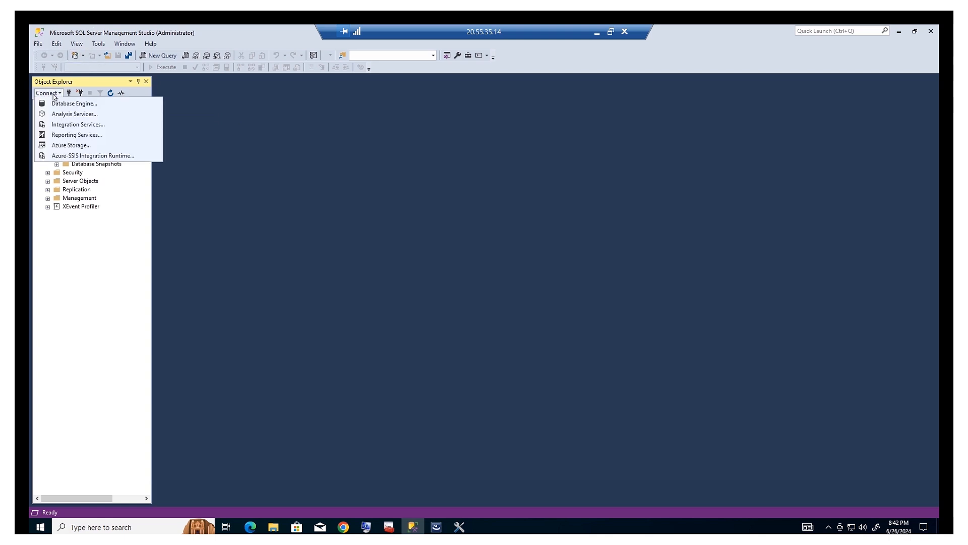
pyautogui.click(56, 104)
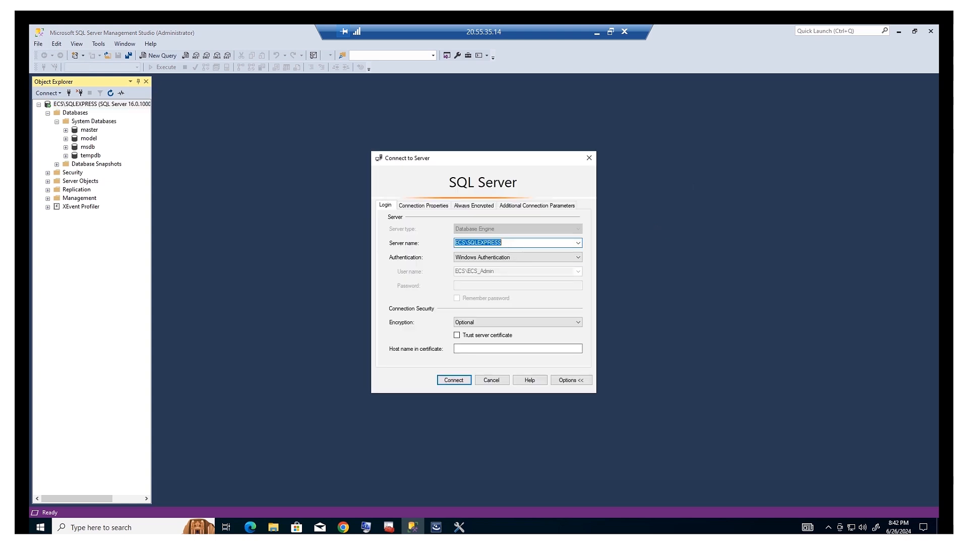
pyautogui.click(593, 158)
pyautogui.click(899, 31)
pyautogui.click(480, 244)
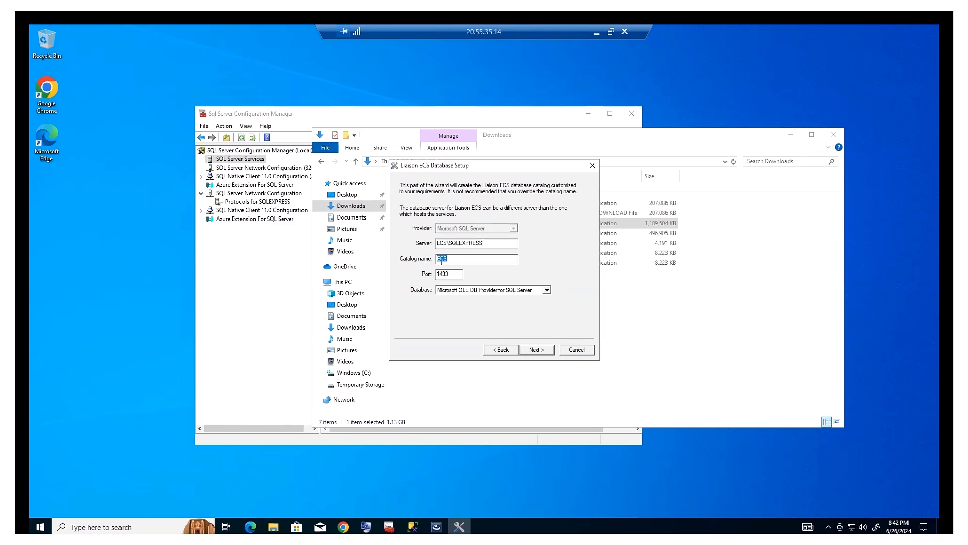
# Confirm catalog ECS, port 1433 and Microsoft OLE DB Provider for SQL Server, then continue.
pyautogui.click(460, 259)
pyautogui.moveTo(460, 259); pyautogui.dragTo(426, 255)
pyautogui.click(457, 274)
pyautogui.moveTo(457, 274); pyautogui.dragTo(425, 273)
pyautogui.click(545, 291)
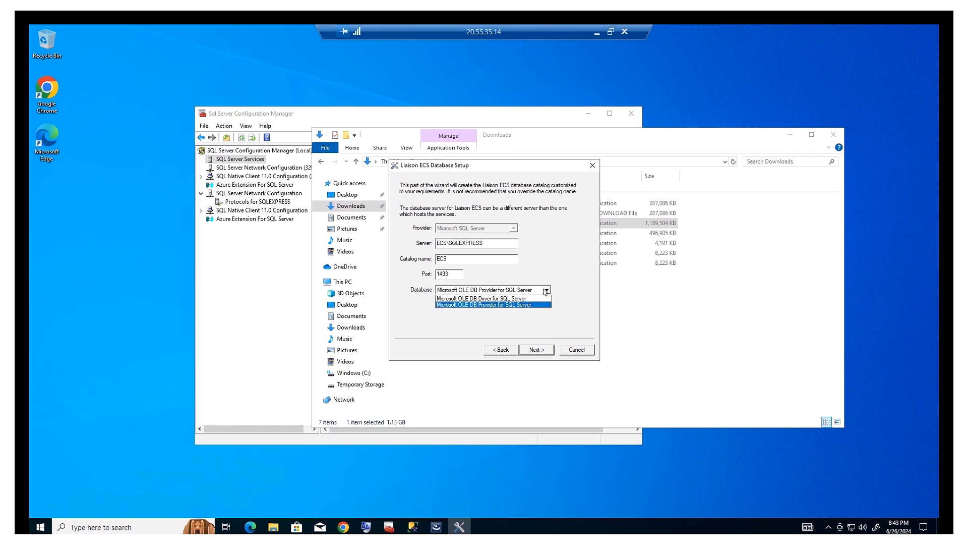
pyautogui.click(614, 281)
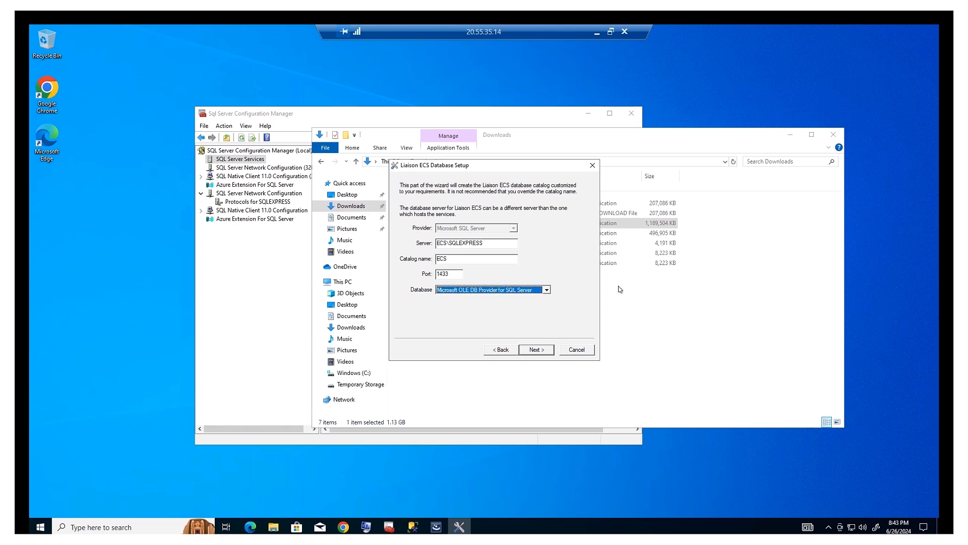
pyautogui.click(537, 352)
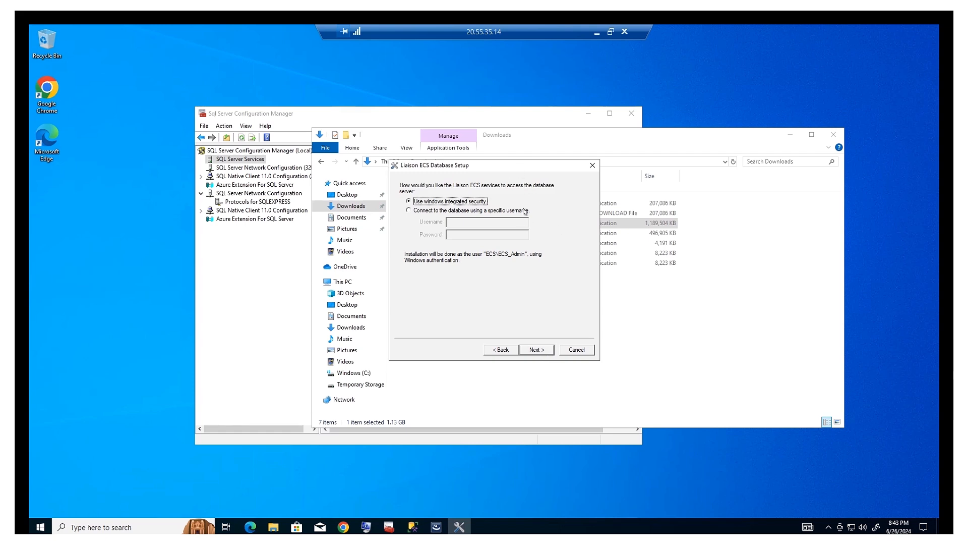
# Keep Windows integrated security and create the ECS catalog.
pyautogui.click(548, 351)
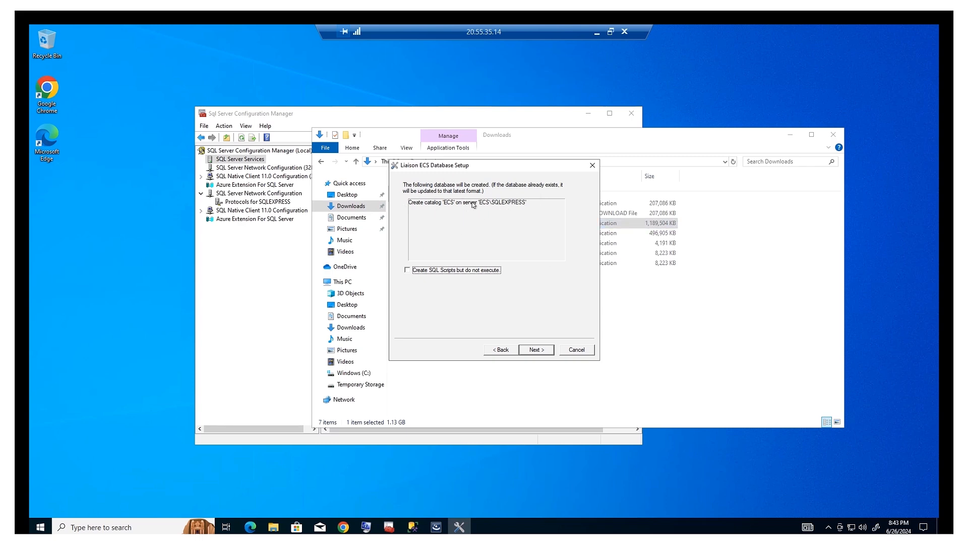
pyautogui.click(535, 349)
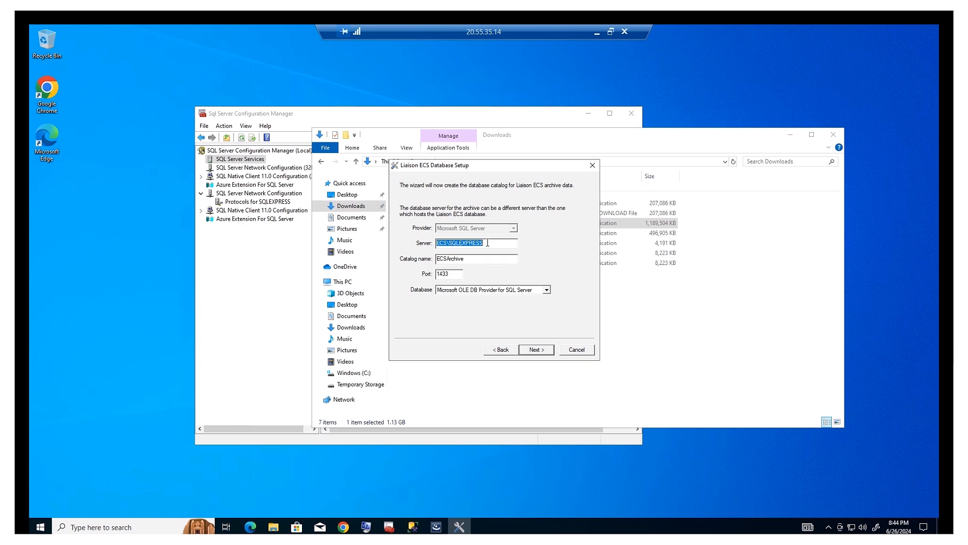
# Accept the archive server settings and create ECSArchive using Windows integrated security.
pyautogui.click(538, 351)
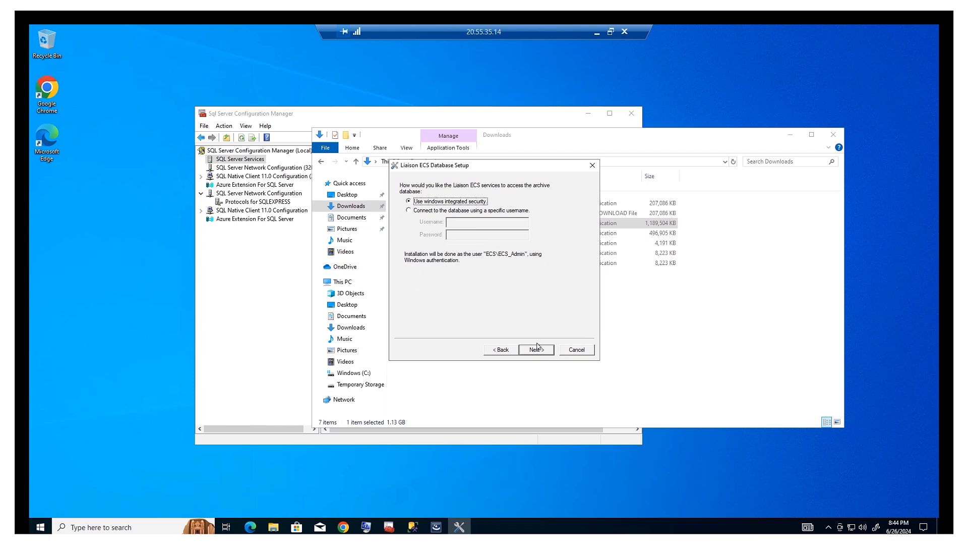
pyautogui.click(540, 349)
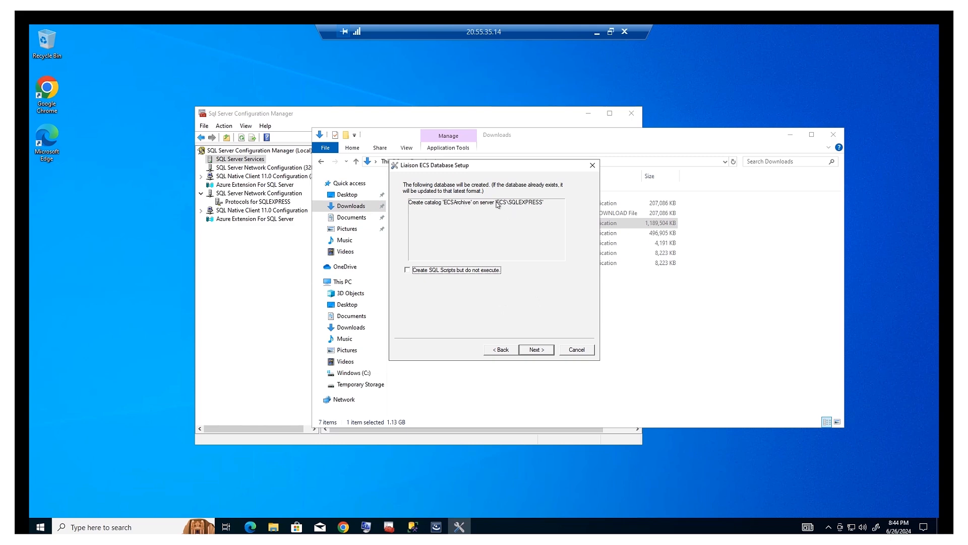
pyautogui.click(538, 350)
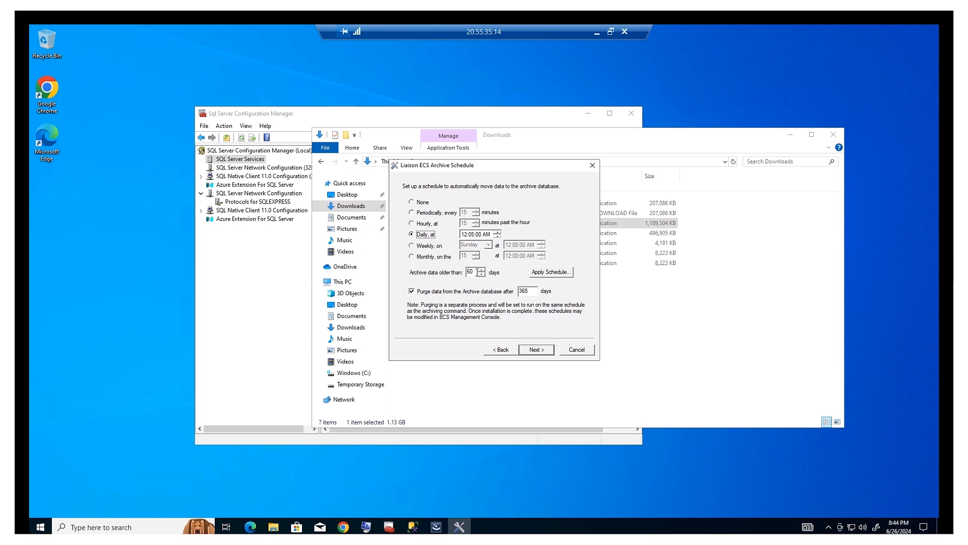
# Change Archive data older than from 60 to 365 days and uncheck Purge data from the Archive database.
pyautogui.moveTo(477, 272); pyautogui.dragTo(456, 268)
pyautogui.write('3')
pyautogui.doubleClick(467, 275)
pyautogui.click(477, 272)
pyautogui.moveTo(477, 273); pyautogui.dragTo(461, 272)
pyautogui.click(412, 293)
pyautogui.moveTo(533, 291); pyautogui.dragTo(513, 291)
# Check that the OpenAPI and EcsUI ports on Web Service Configuration are both 3120.
pyautogui.click(548, 351)
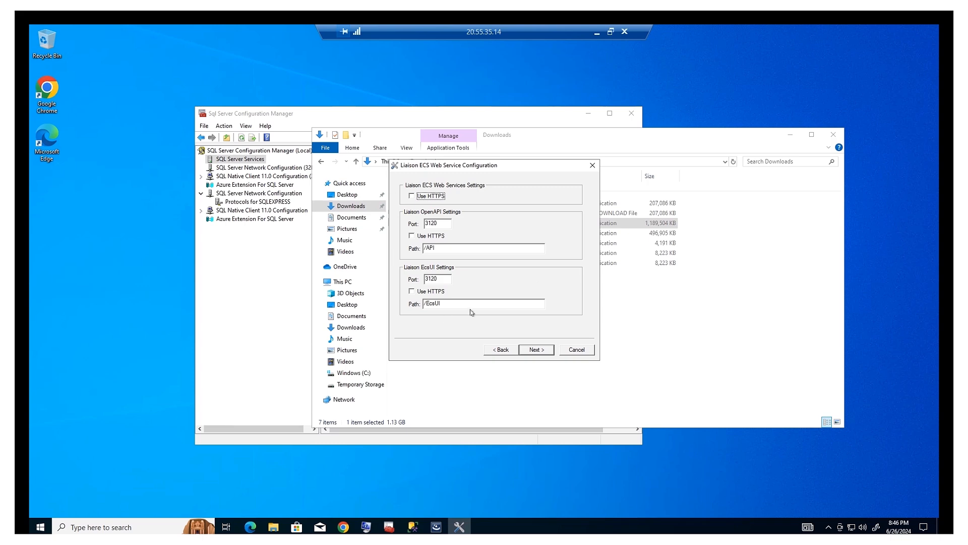
pyautogui.doubleClick(433, 279)
pyautogui.click(443, 223)
pyautogui.moveTo(417, 219); pyautogui.dragTo(406, 222)
# Replace the 8166 MB Maximum JVM size with 4000 MB on JVM Configuration.
pyautogui.click(545, 352)
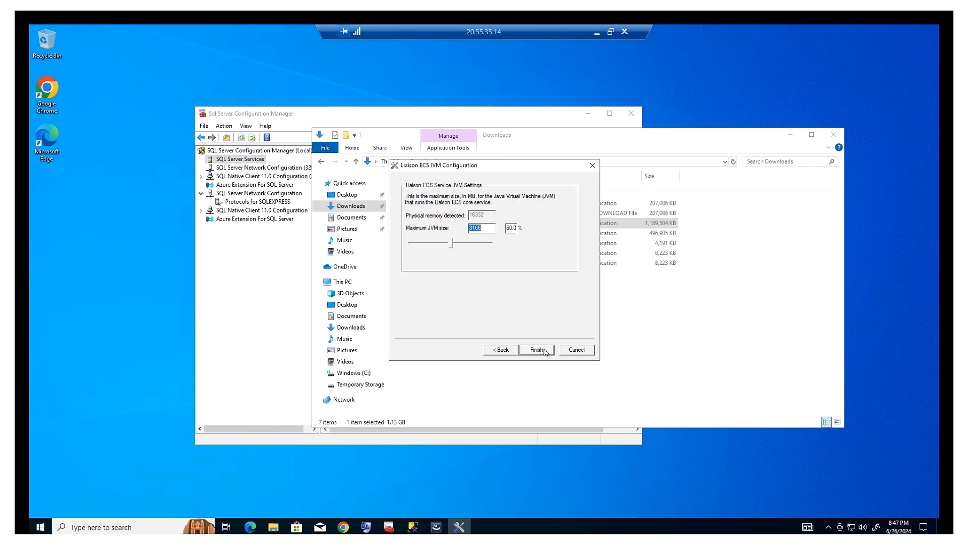
pyautogui.click(488, 229)
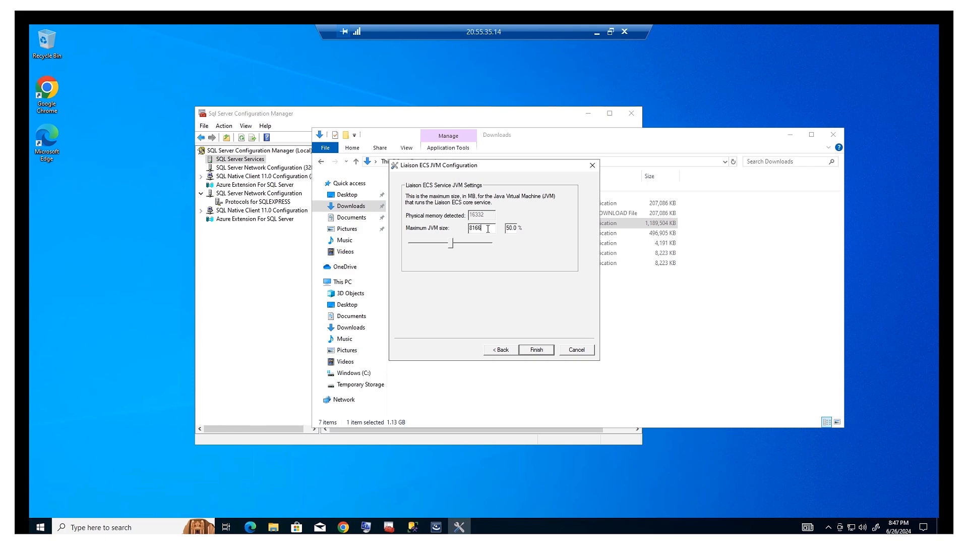
pyautogui.doubleClick(472, 228)
pyautogui.write('4000')
pyautogui.moveTo(470, 163); pyautogui.dragTo(481, 159)
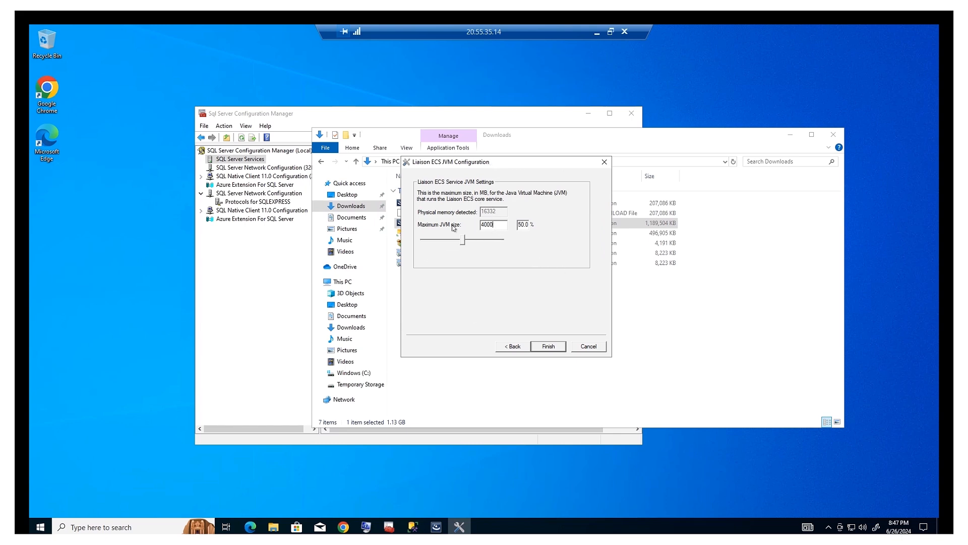
pyautogui.press('Tab')
# Finish the configuration wizard and acknowledge the _batchid bigint datatype notice.
pyautogui.click(549, 348)
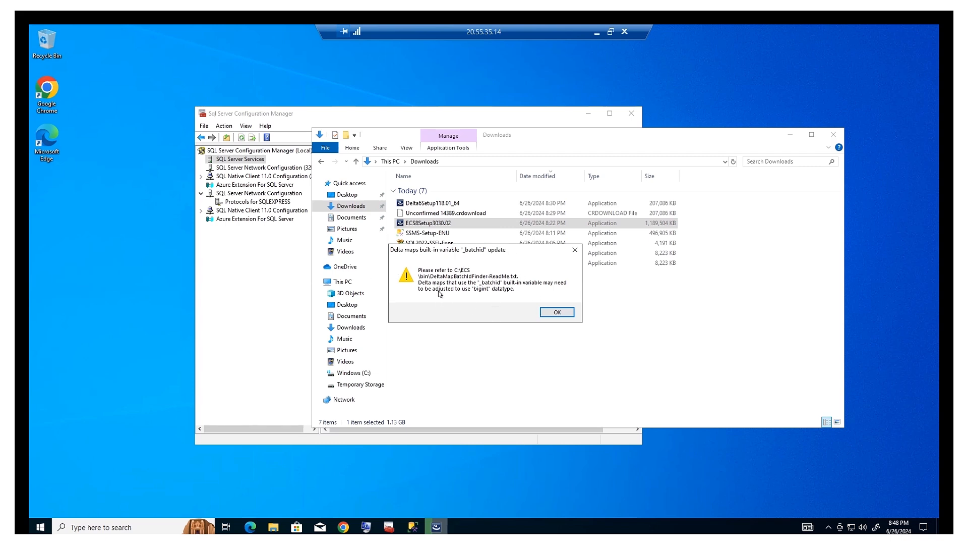
pyautogui.click(558, 312)
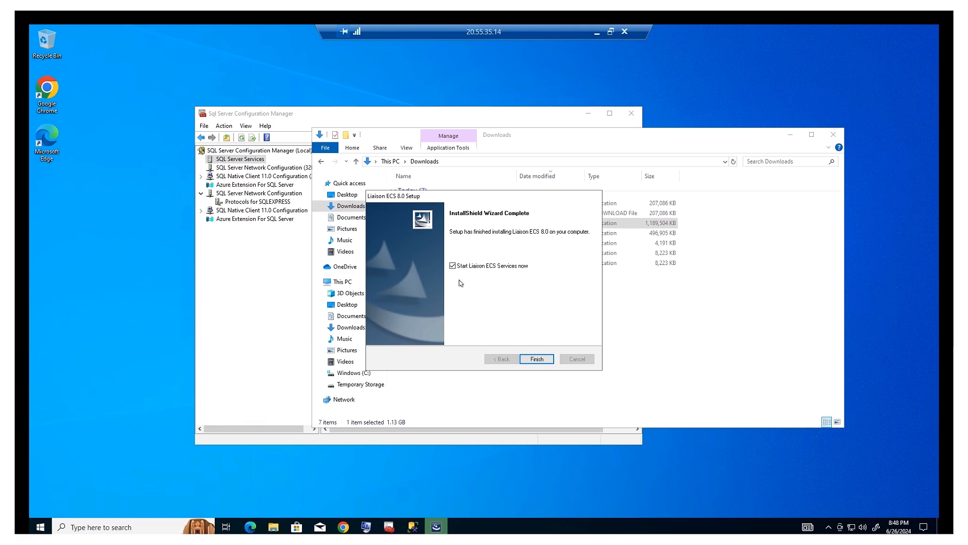
# Complete the ECS 8.0 setup with Liaison ECS services started, and acknowledge the service-started message.
pyautogui.click(536, 359)
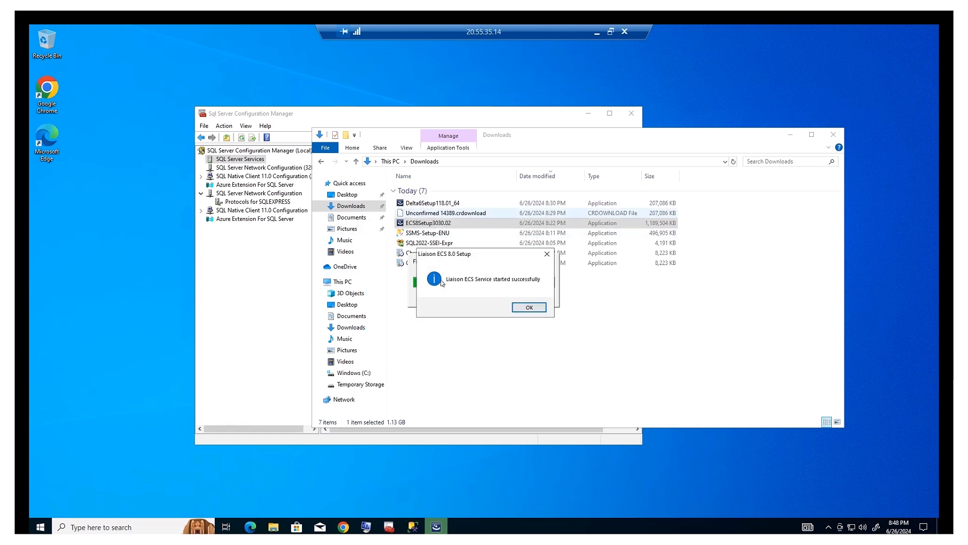
pyautogui.click(529, 307)
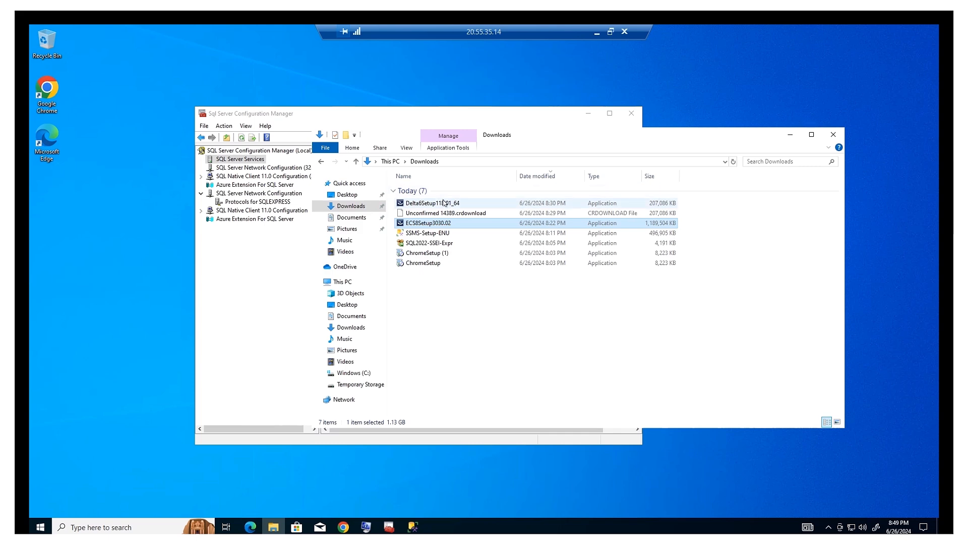
# Run Delta6Setup118.01_64 from the Downloads folder as administrator.
pyautogui.click(733, 161)
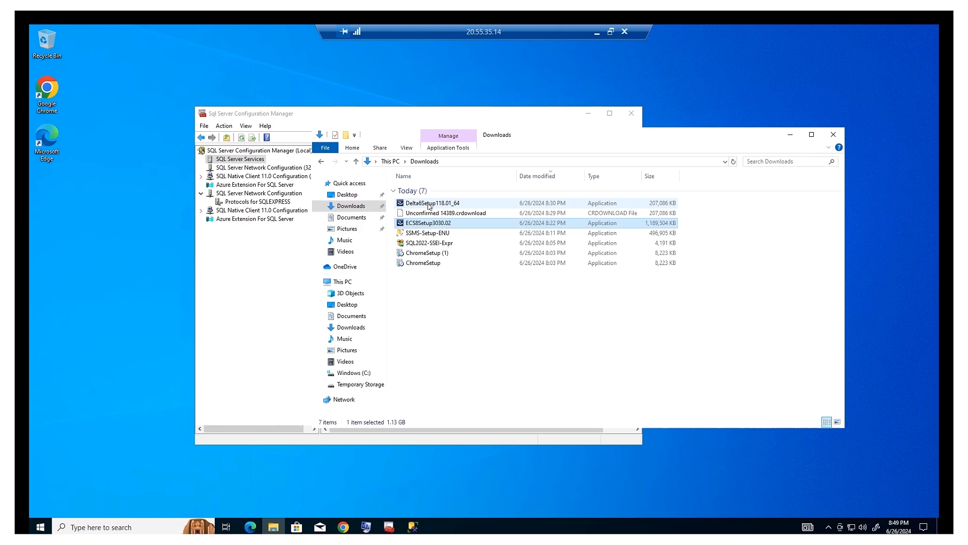
pyautogui.doubleClick(428, 203)
pyautogui.rightClick(427, 203)
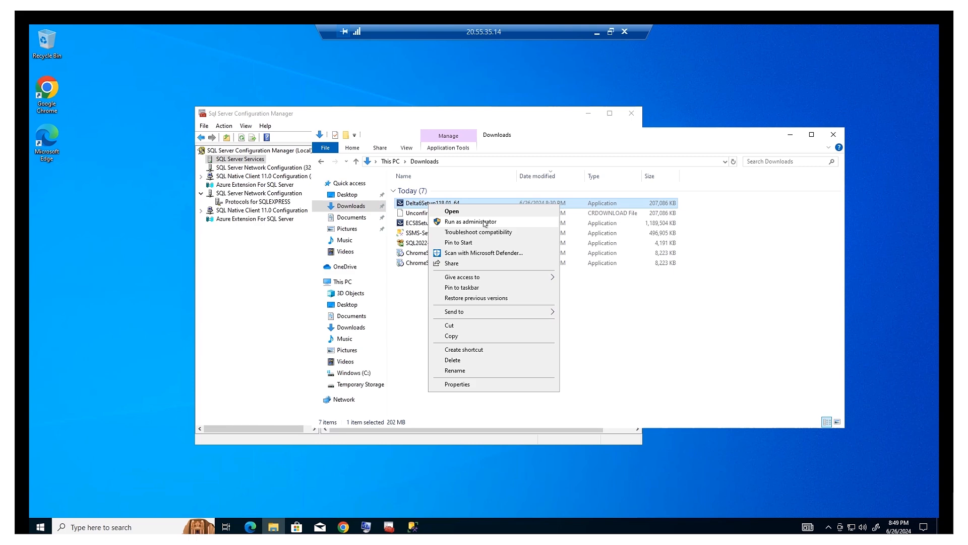
pyautogui.click(484, 223)
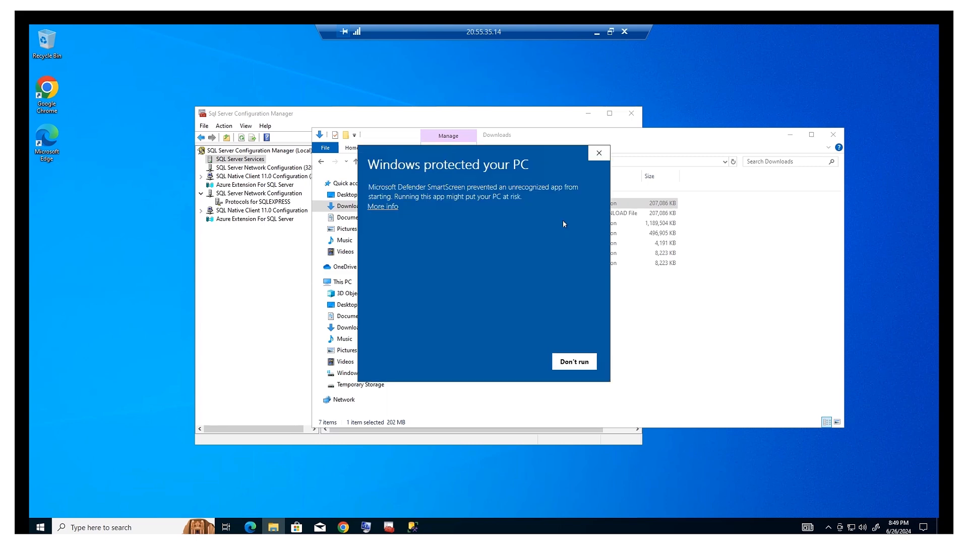
# Allow the unrecognized Delta6Setup118.01_64.exe to run despite the SmartScreen warning.
pyautogui.click(383, 207)
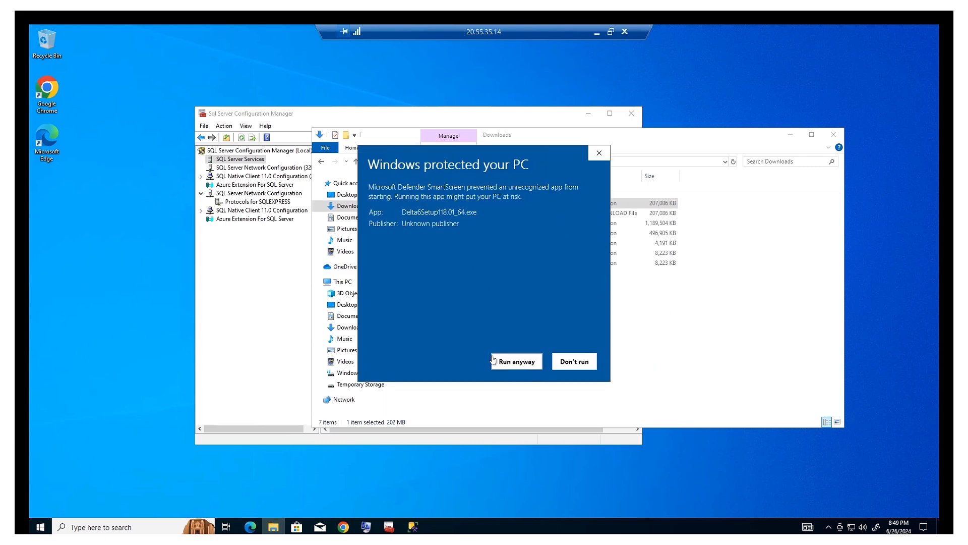
pyautogui.click(511, 363)
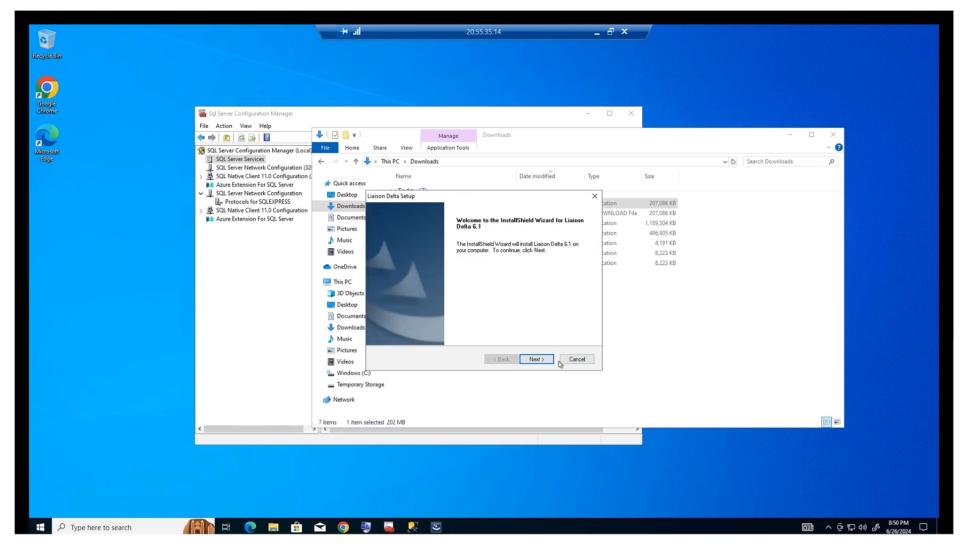
# Move past the Delta welcome page and accept the license agreement terms.
pyautogui.click(538, 359)
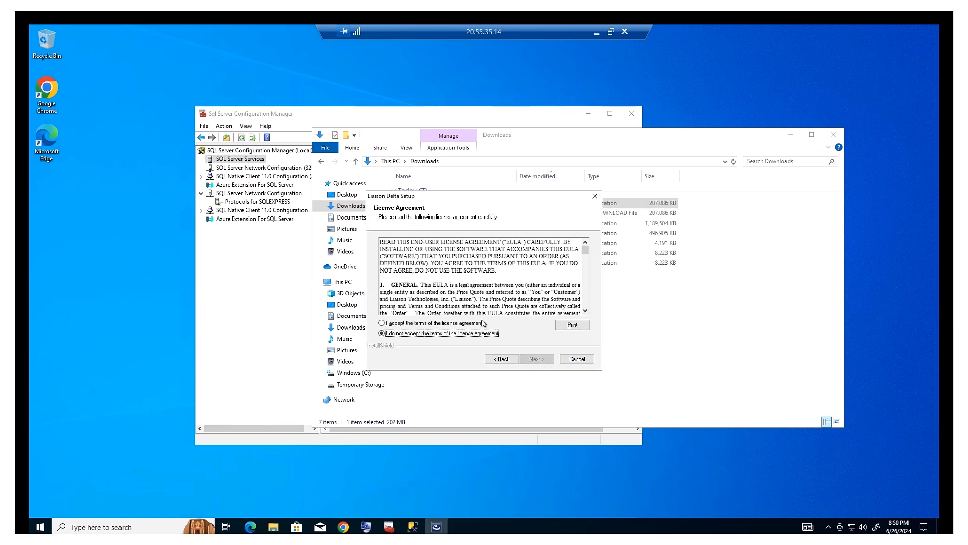
pyautogui.click(476, 324)
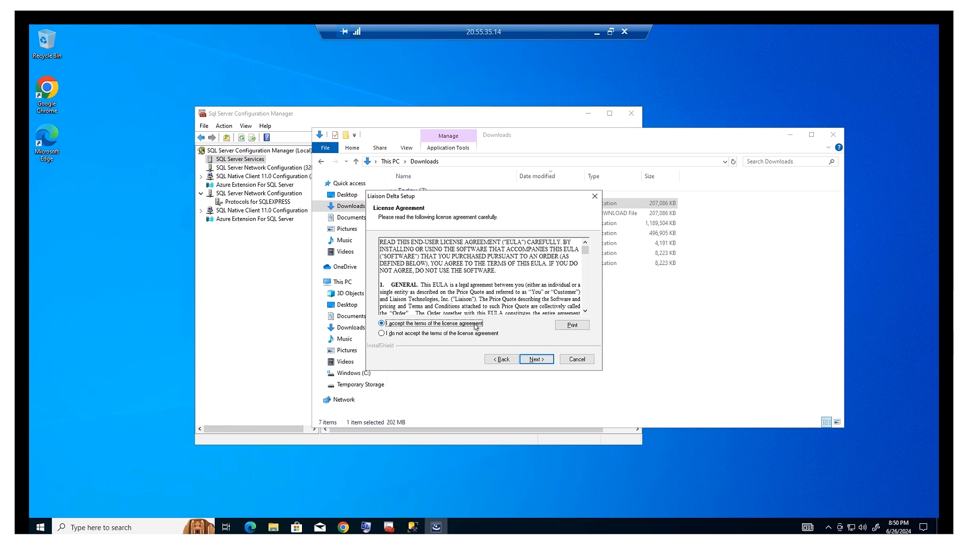
pyautogui.click(544, 362)
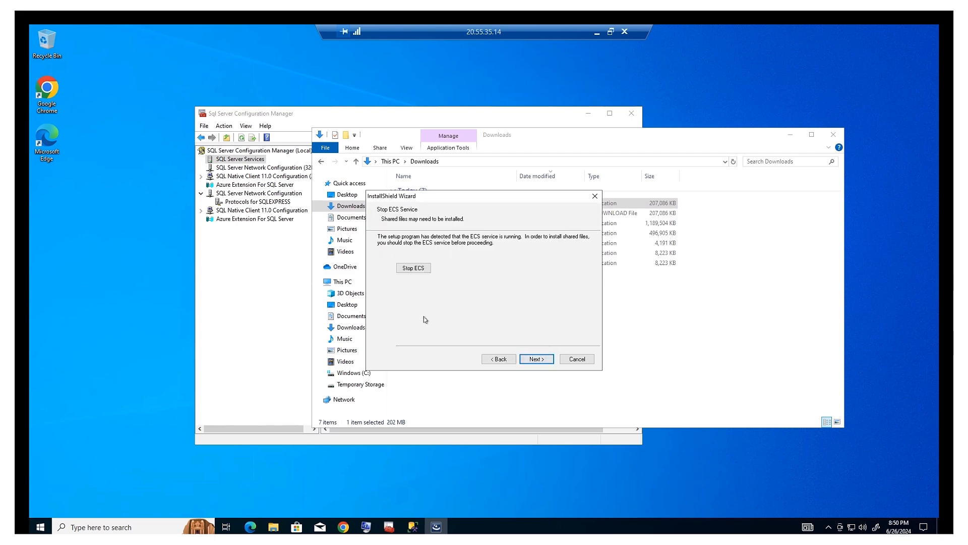
# Stop the running ECS service, acknowledge it stopped, and continue to Setup Type.
pyautogui.click(415, 270)
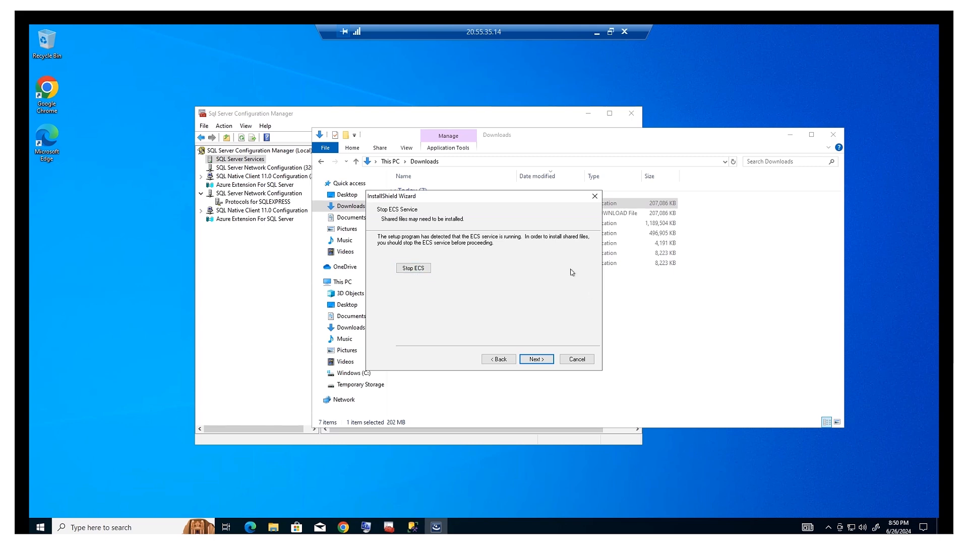
pyautogui.click(420, 271)
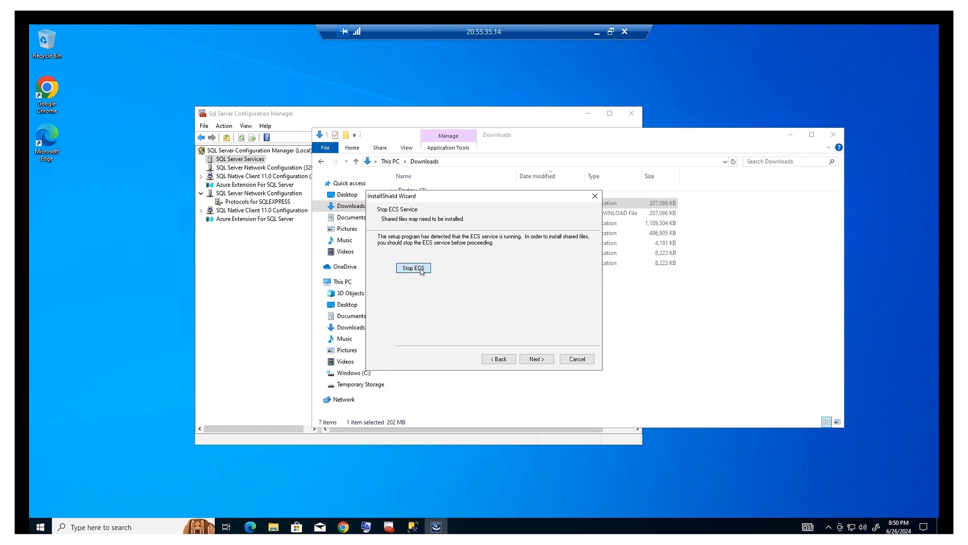
pyautogui.click(421, 270)
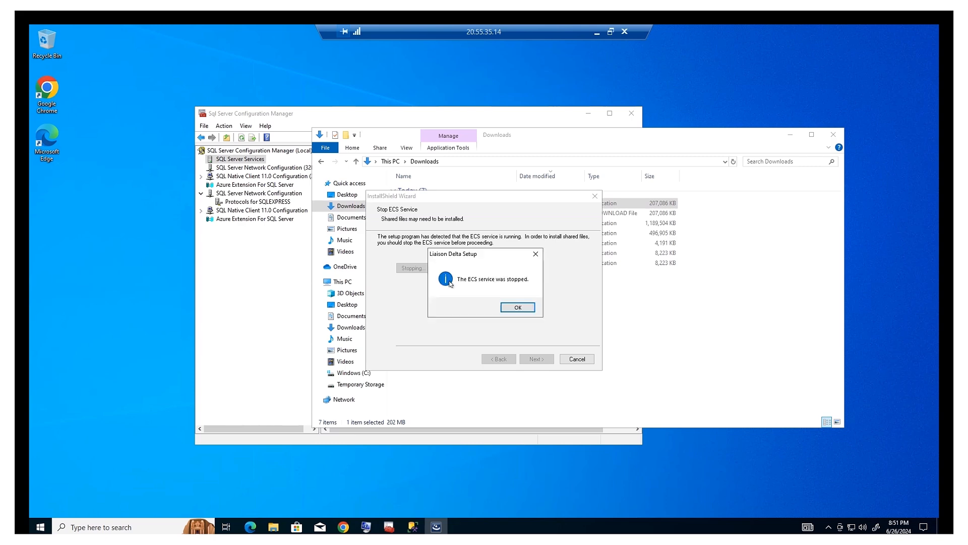
pyautogui.click(519, 309)
pyautogui.click(542, 360)
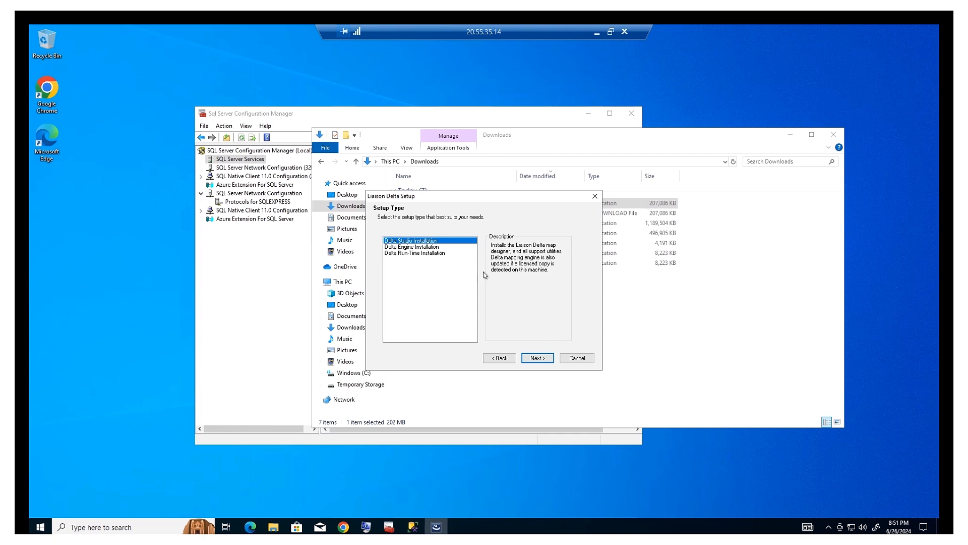
# Compare Delta Studio and Delta Engine options, choose Delta Studio Installation, and continue.
pyautogui.click(435, 248)
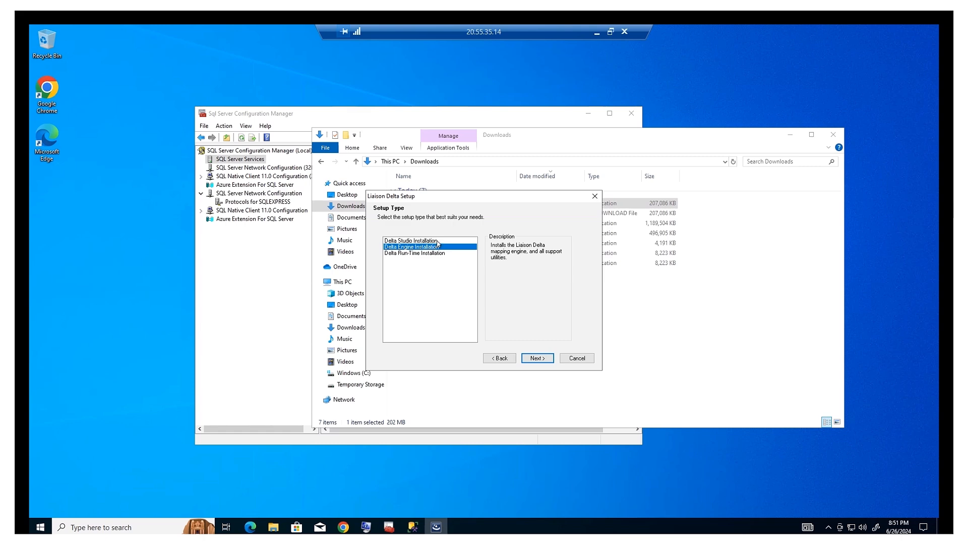
pyautogui.click(438, 242)
pyautogui.click(438, 246)
pyautogui.click(437, 242)
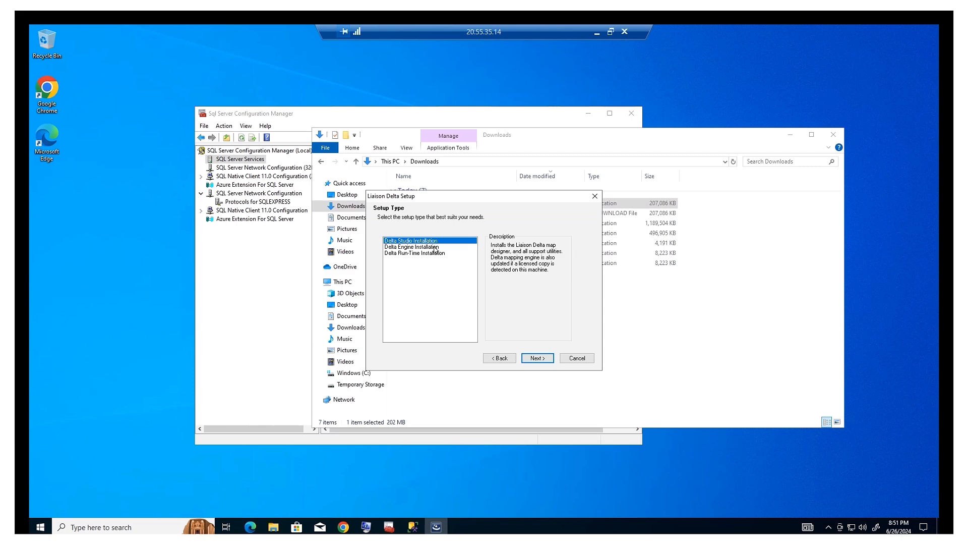
pyautogui.click(436, 247)
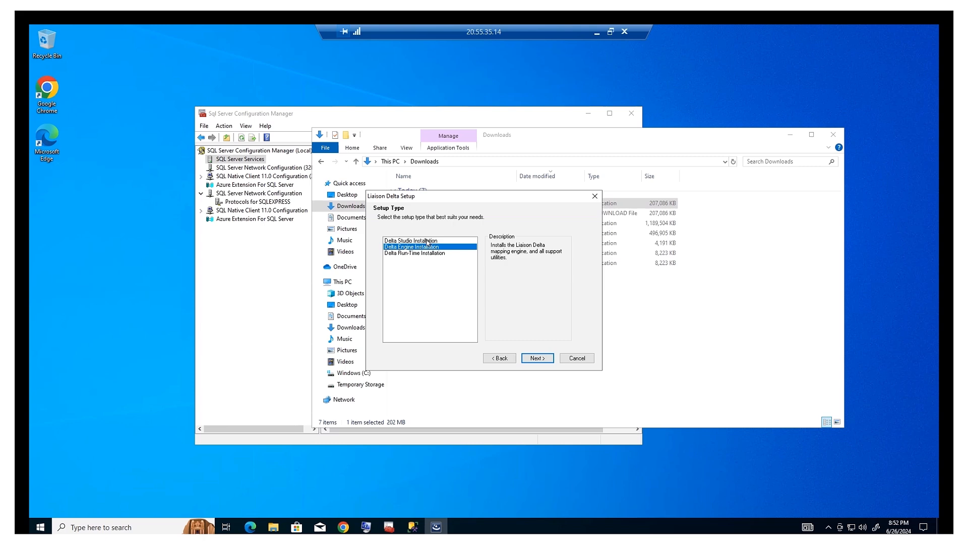
pyautogui.click(426, 242)
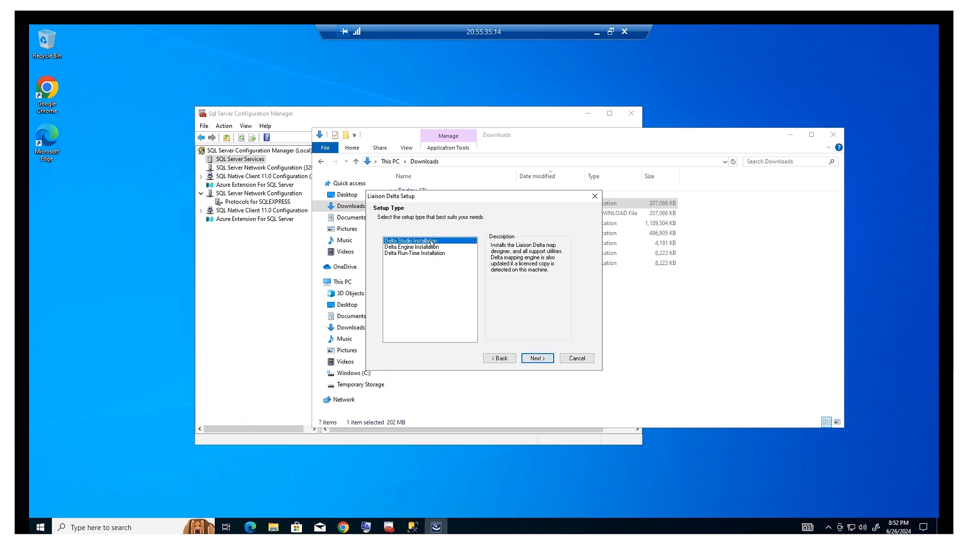
pyautogui.click(545, 361)
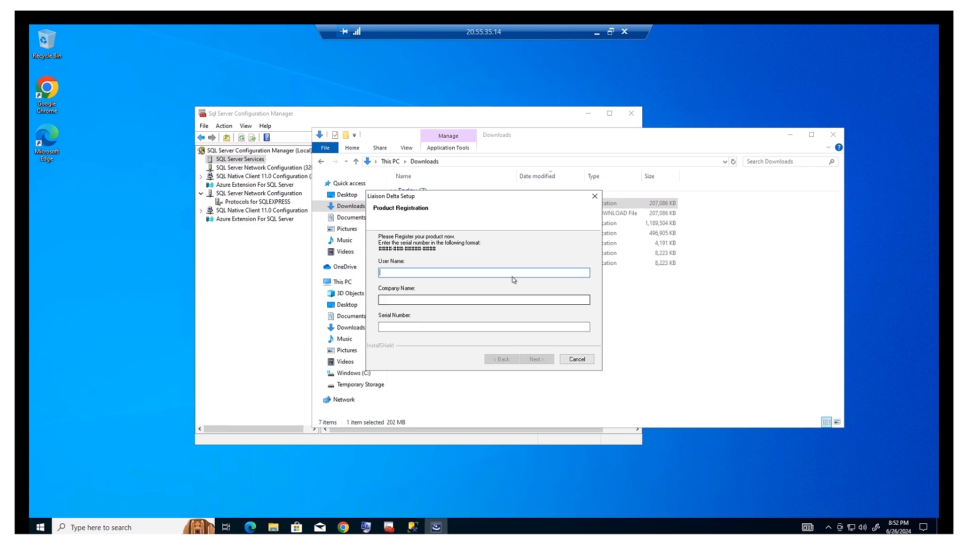
# Enter the user's name, company EDI Support LLC and the pasted serial number, then submit.
pyautogui.moveTo(446, 200); pyautogui.dragTo(520, 192)
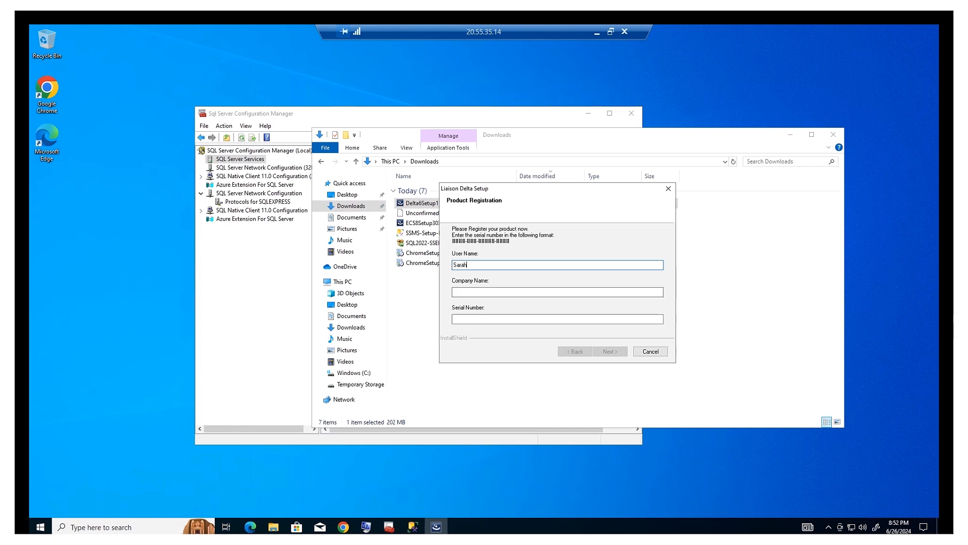
pyautogui.write('Lowe')
pyautogui.press('Tab')
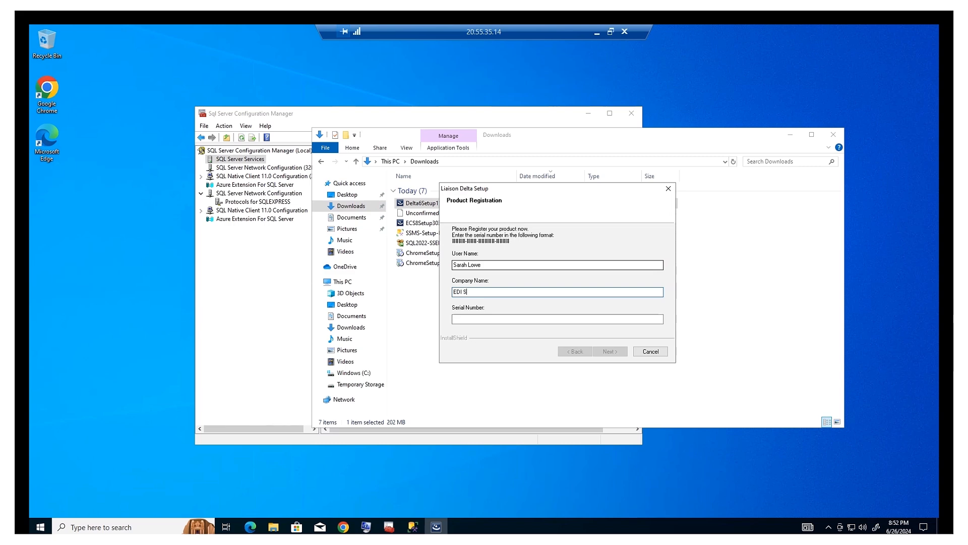
pyautogui.write('EDI Support LLC')
pyautogui.press('Tab')
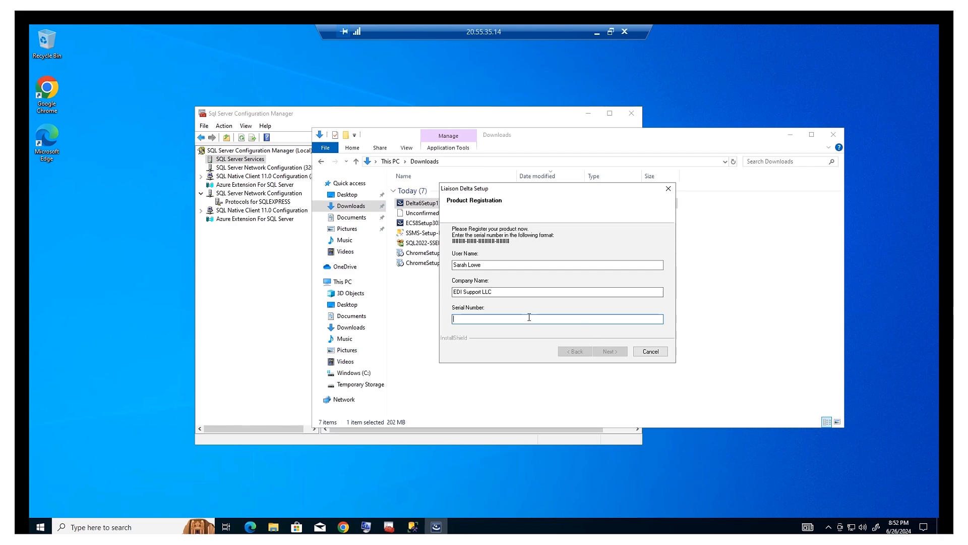
pyautogui.hotkey('ctrl', 'v')
pyautogui.click(619, 352)
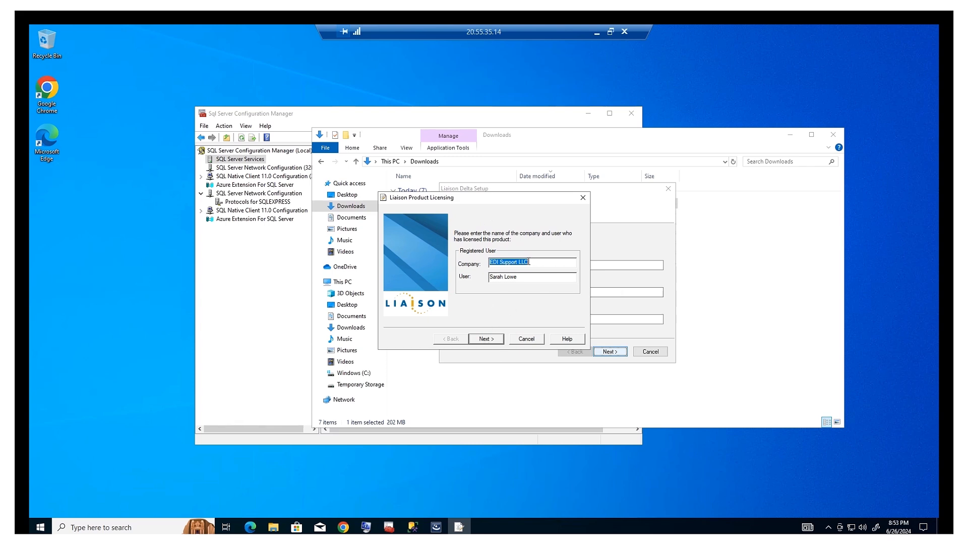
# License Liaison Delta 6.x Enterprise Edition through online registration with the existing company and serial details.
pyautogui.click(492, 341)
pyautogui.click(496, 341)
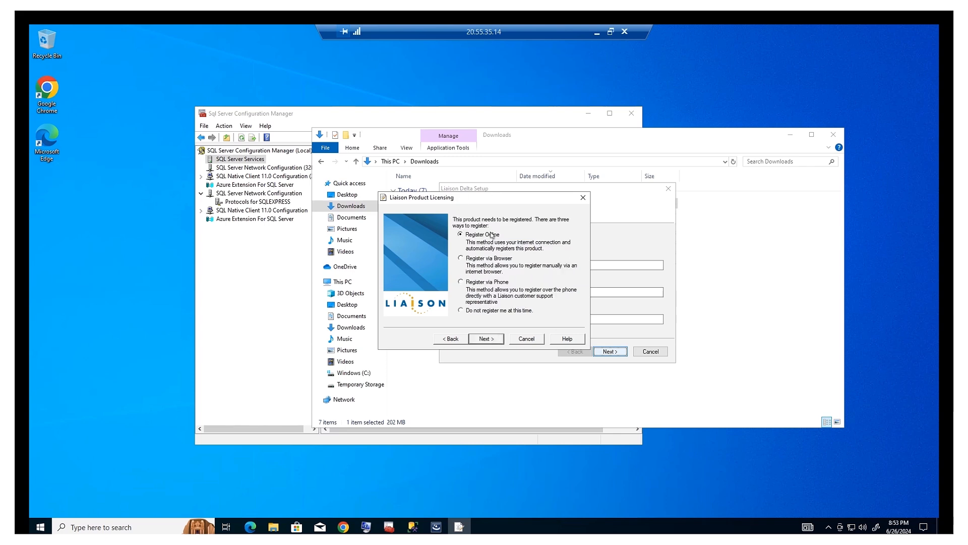
pyautogui.click(489, 340)
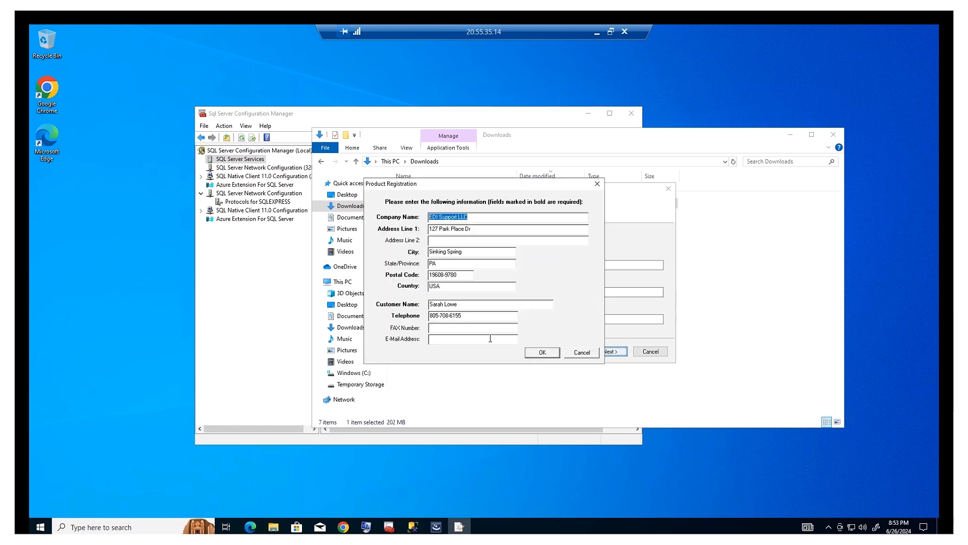
pyautogui.click(555, 355)
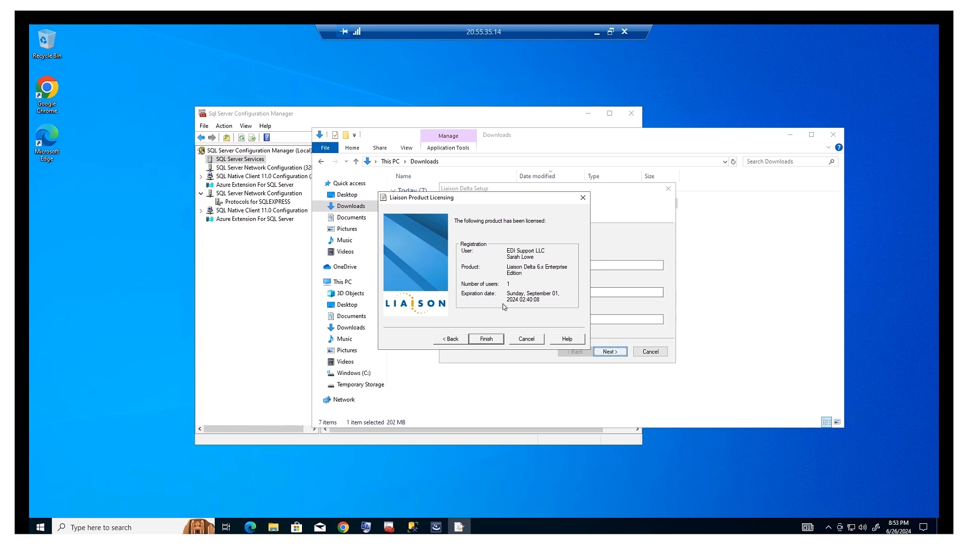
pyautogui.click(498, 343)
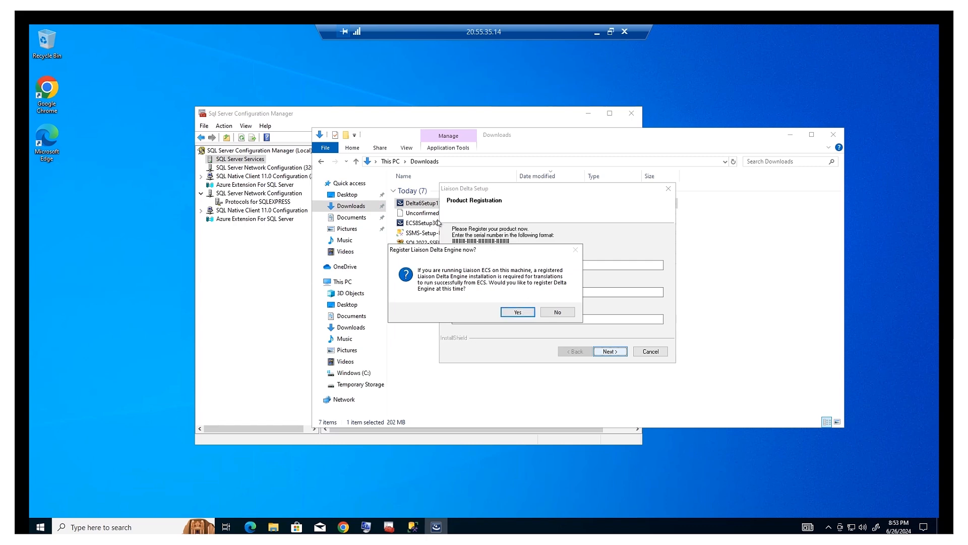
# Register the Delta Engine now, paste its serial number, and license it online.
pyautogui.click(522, 312)
pyautogui.click(500, 337)
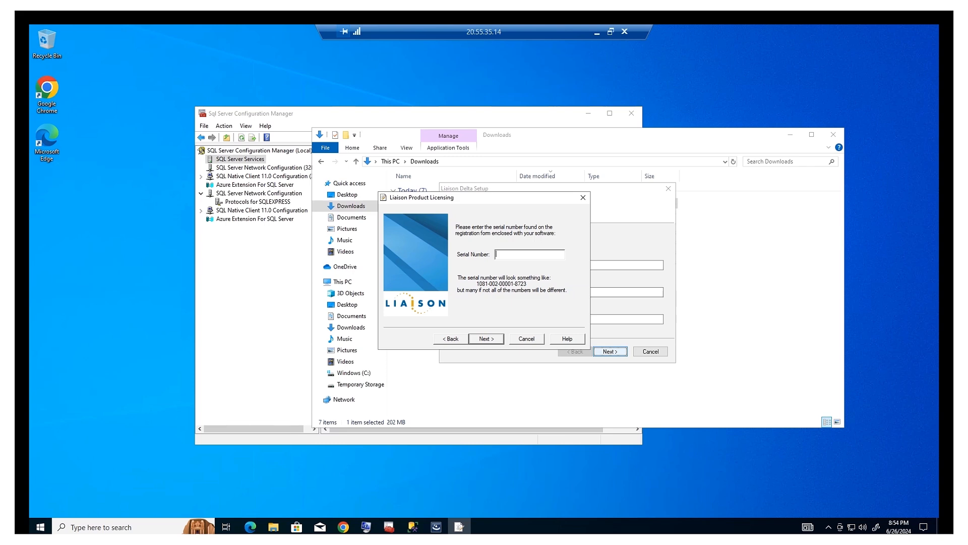
pyautogui.hotkey('ctrl', 'v')
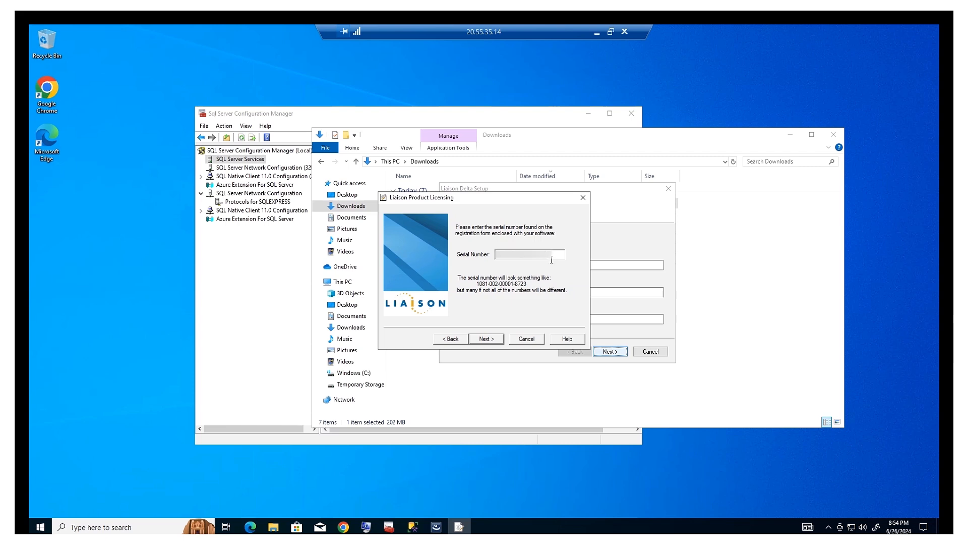
pyautogui.click(490, 340)
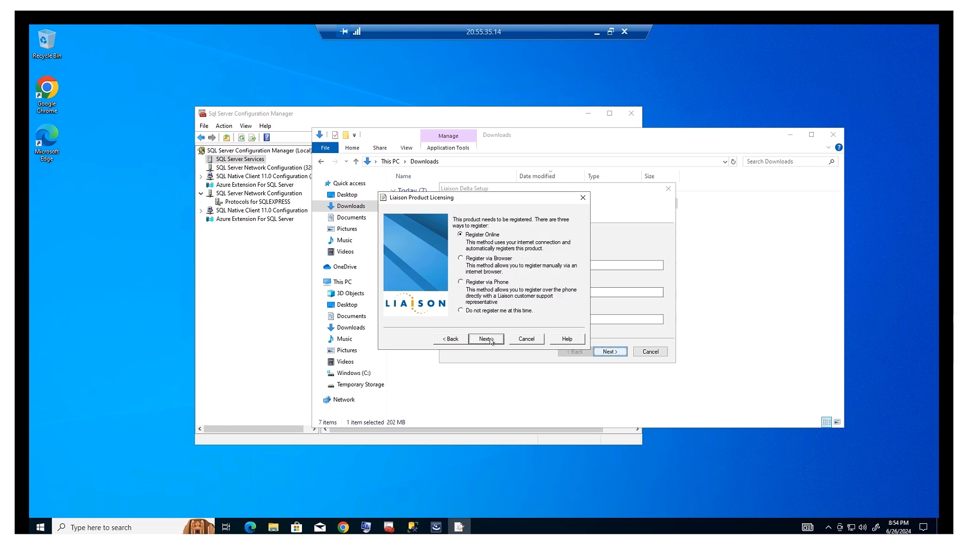
pyautogui.click(492, 341)
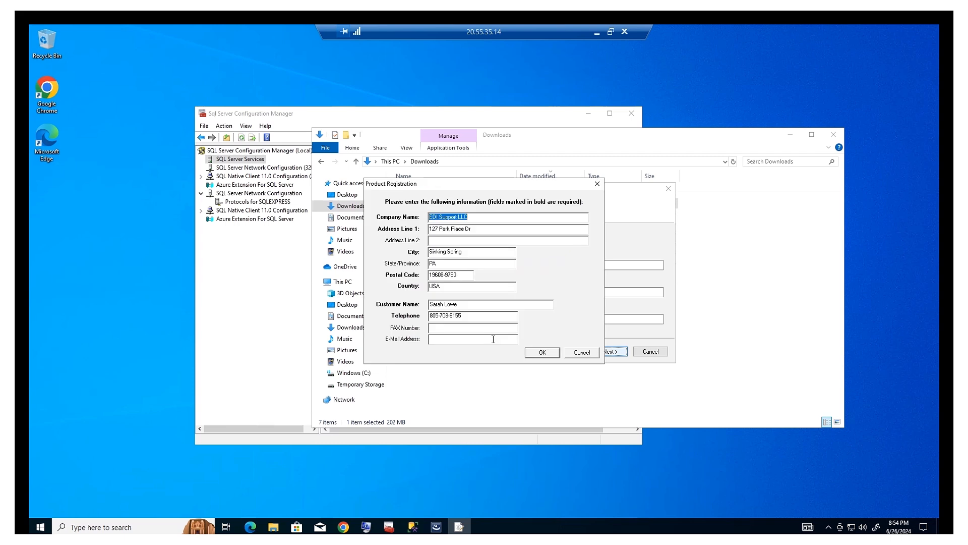
pyautogui.click(544, 358)
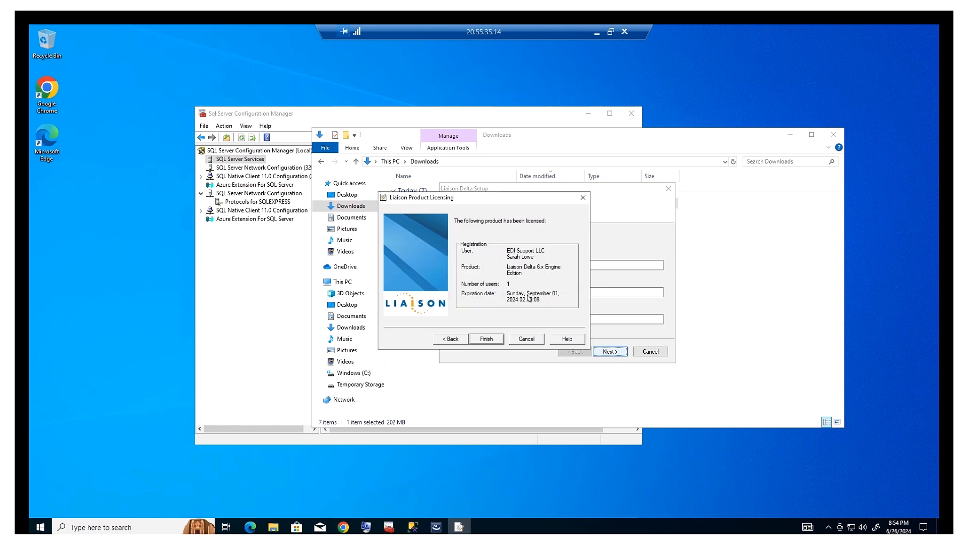
pyautogui.click(489, 340)
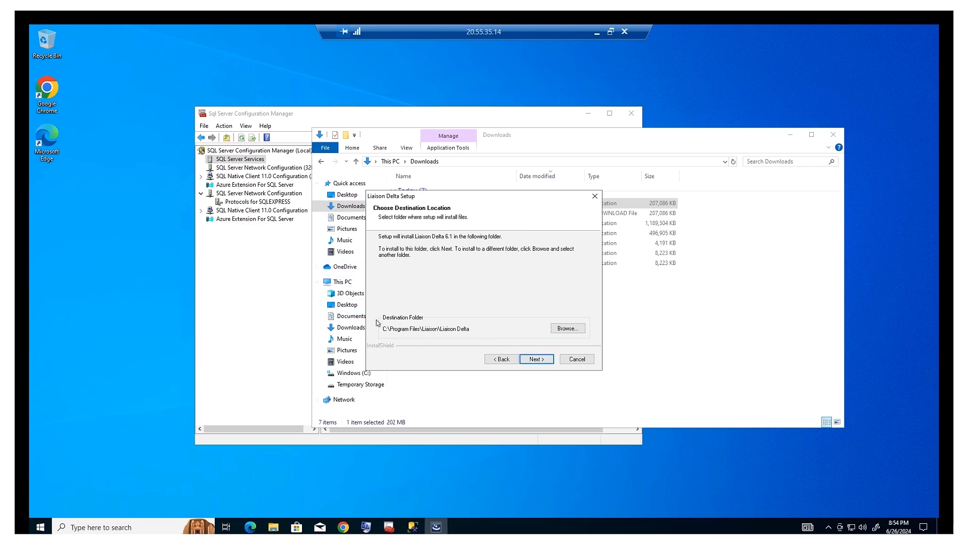
# Install into C:\Program Files\Liaison\Liaison Delta with a desktop icon and the default sample map folder.
pyautogui.click(536, 359)
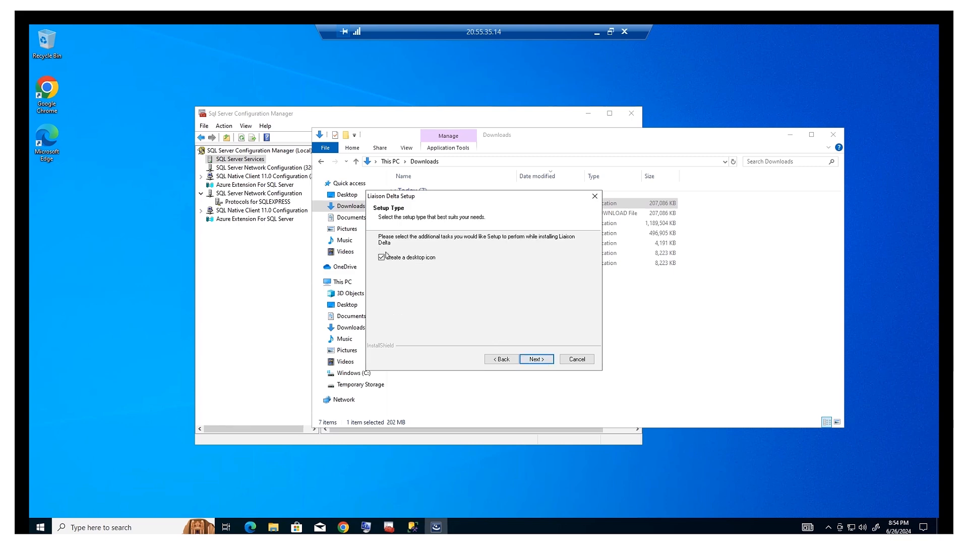
pyautogui.click(536, 359)
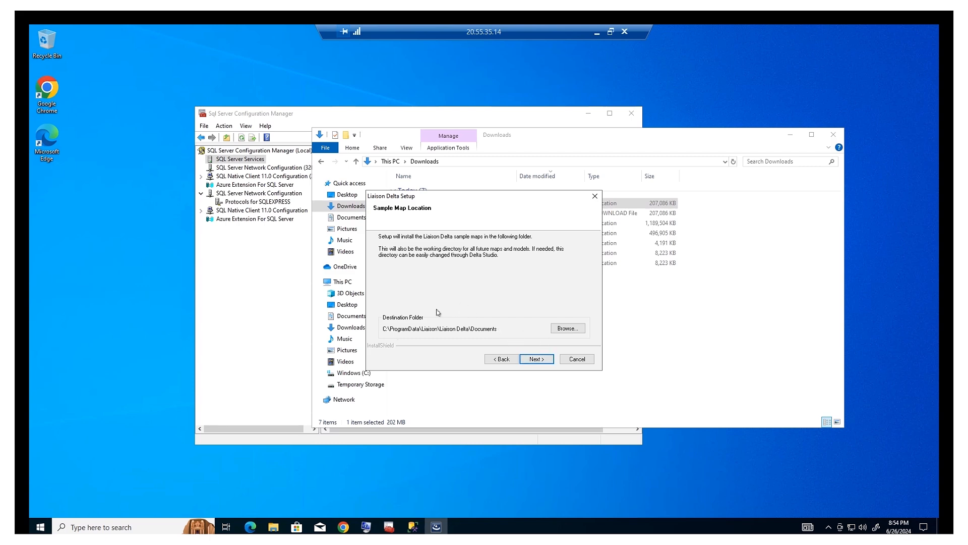
pyautogui.click(553, 358)
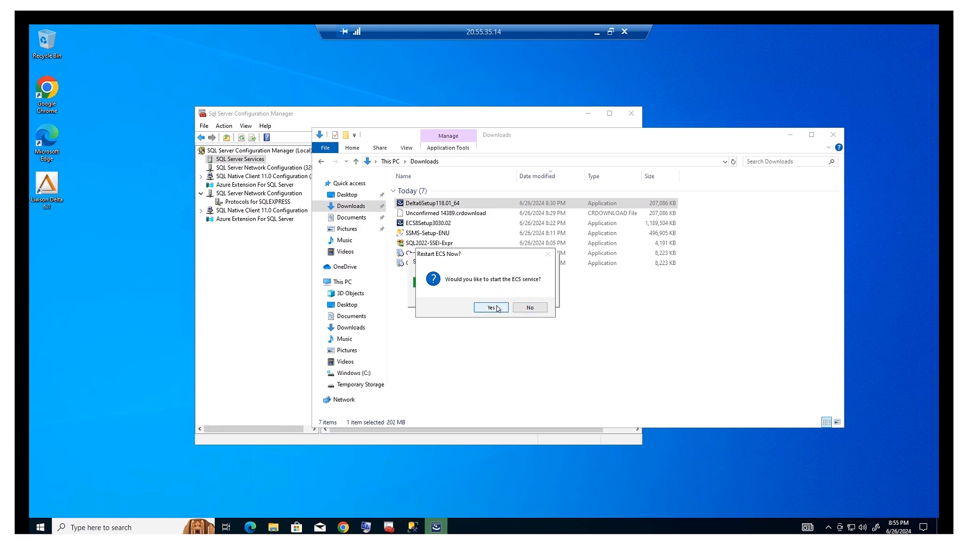
# Restart the ECS service, confirm it started, and finish setup with Launch Liaison Delta checked.
pyautogui.click(498, 308)
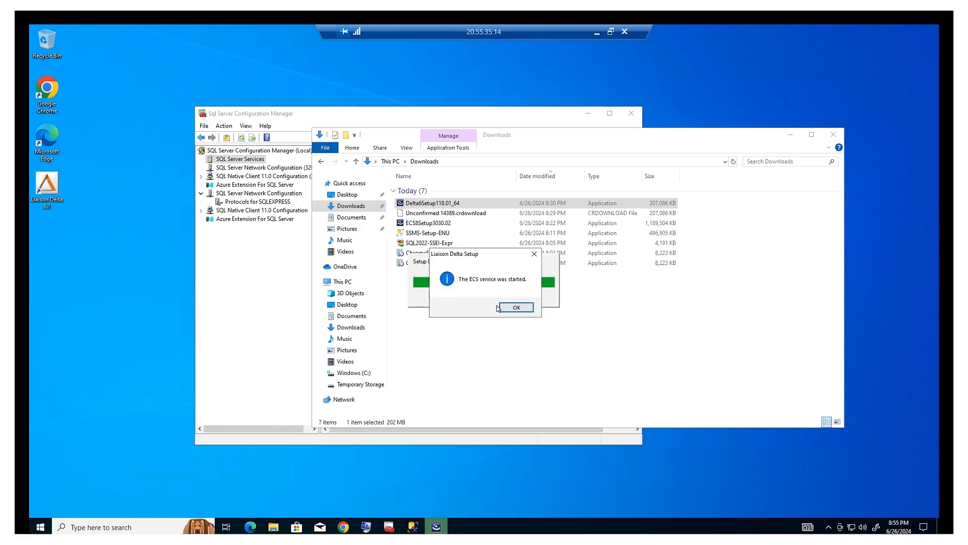
pyautogui.click(517, 307)
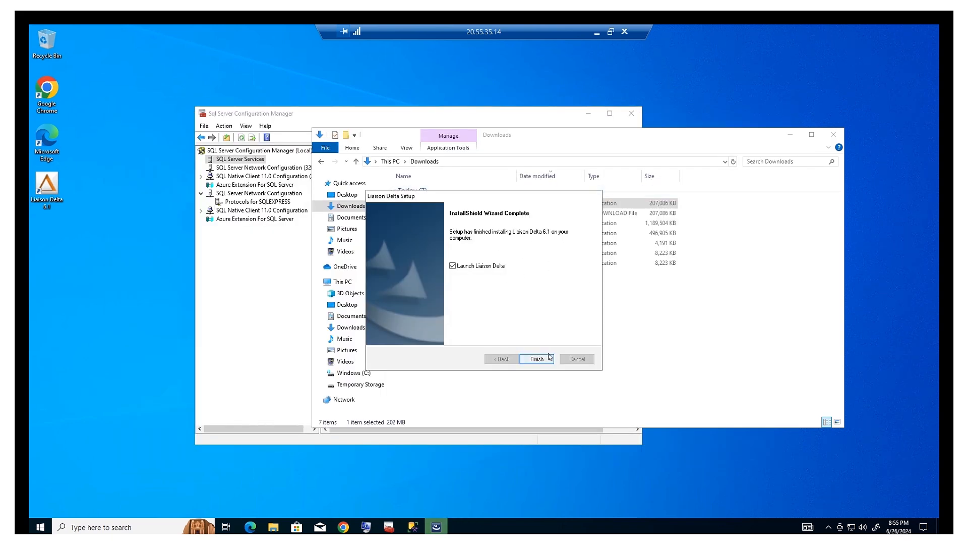
pyautogui.click(535, 358)
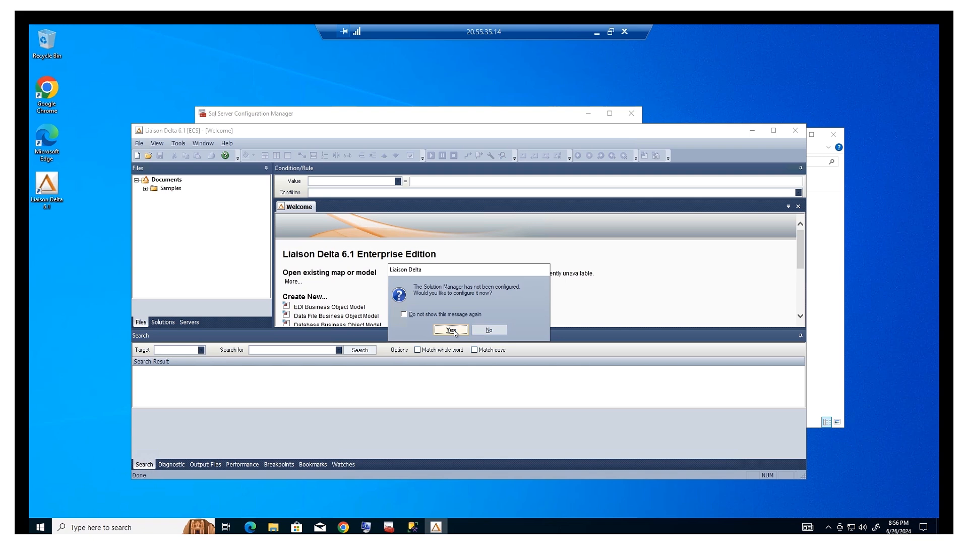
# Start configuring Solution Manager and add a new ECS server entry named ECS.
pyautogui.click(451, 330)
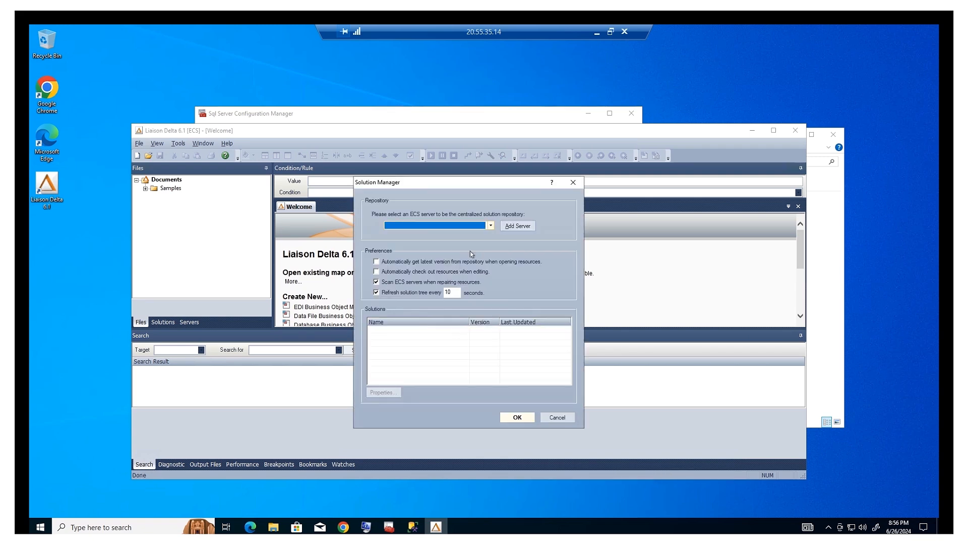
pyautogui.click(491, 226)
pyautogui.click(492, 227)
pyautogui.click(526, 230)
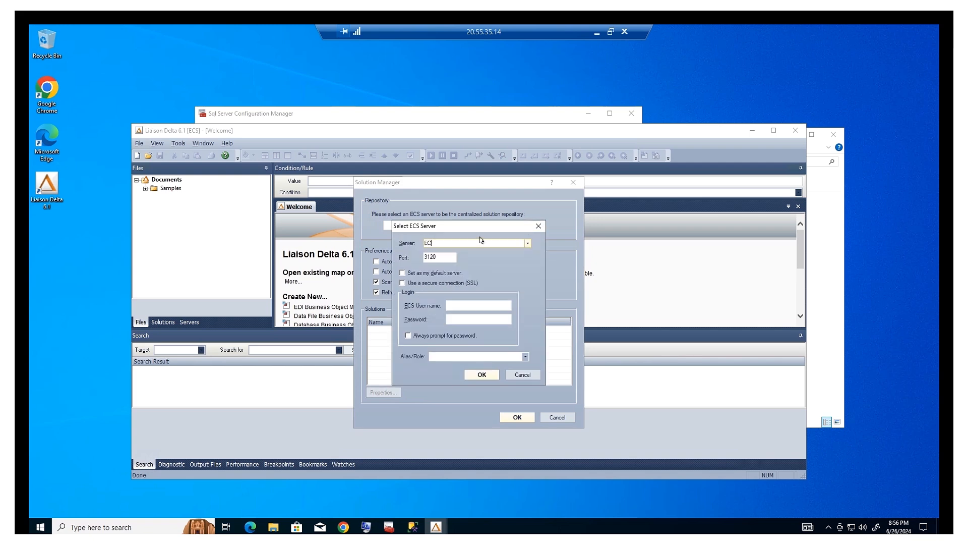
pyautogui.write('ECS')
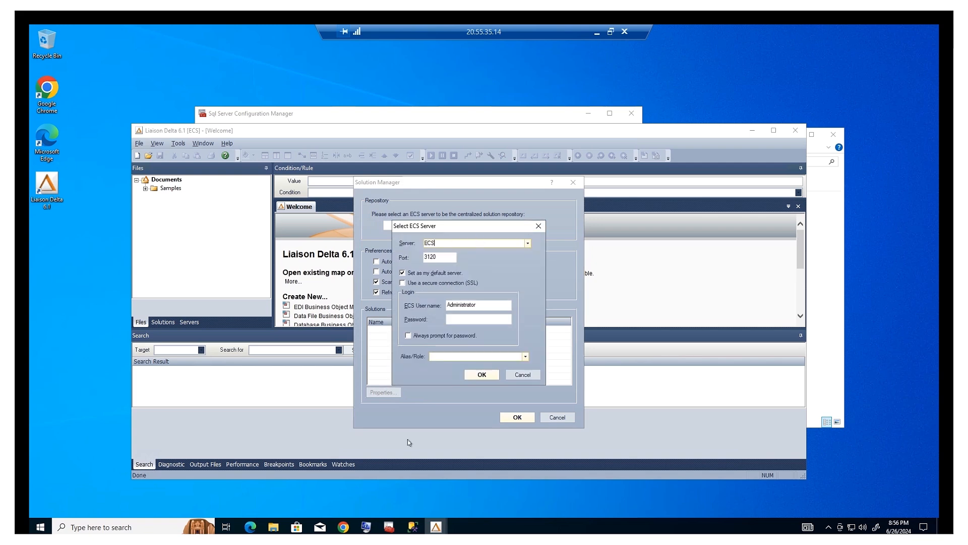
pyautogui.click(378, 526)
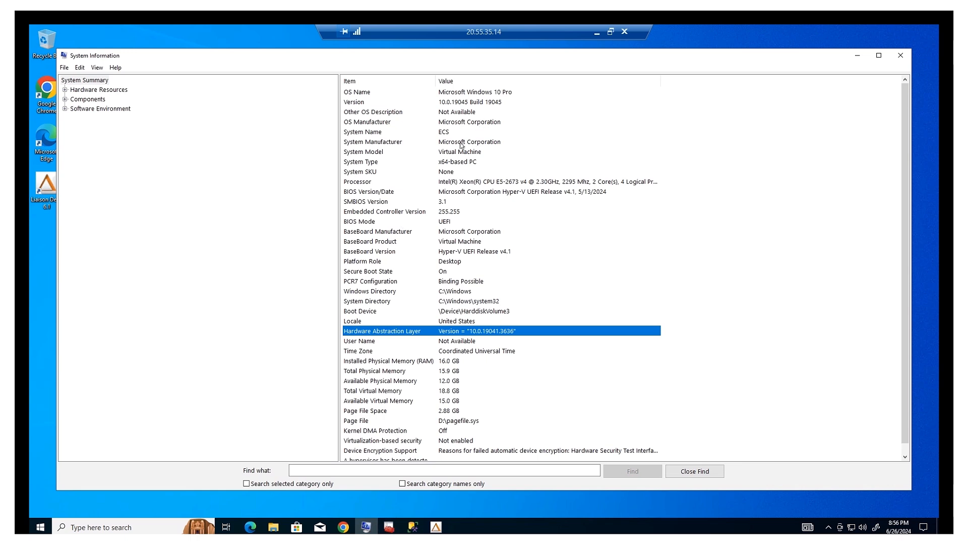
pyautogui.click(858, 55)
# Give the ECS server the Production role and select ECS as the solution repository.
pyautogui.click(445, 246)
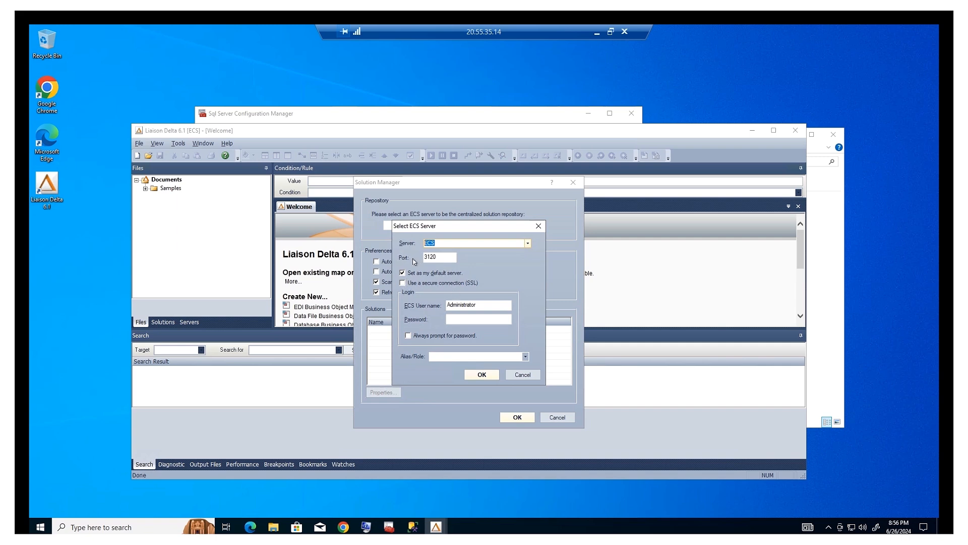
pyautogui.click(491, 320)
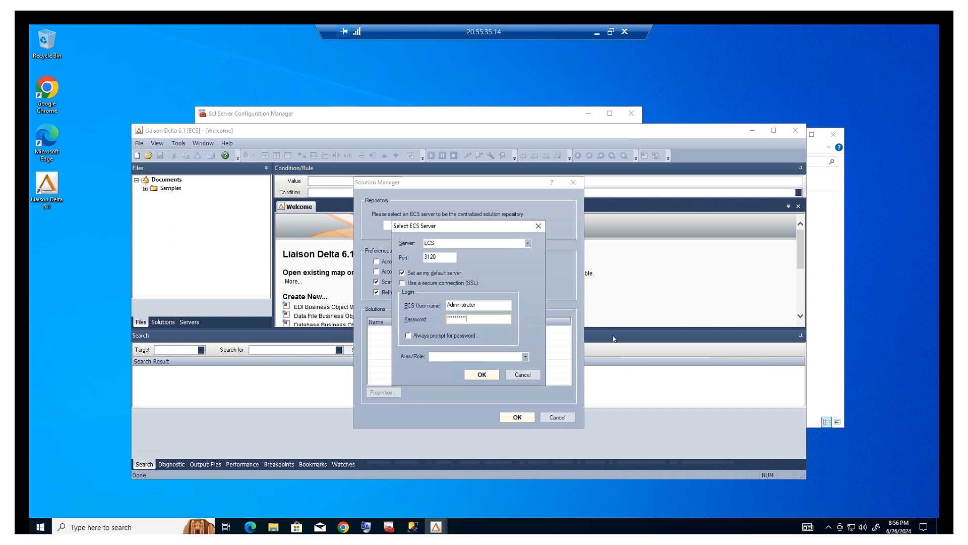
pyautogui.click(525, 357)
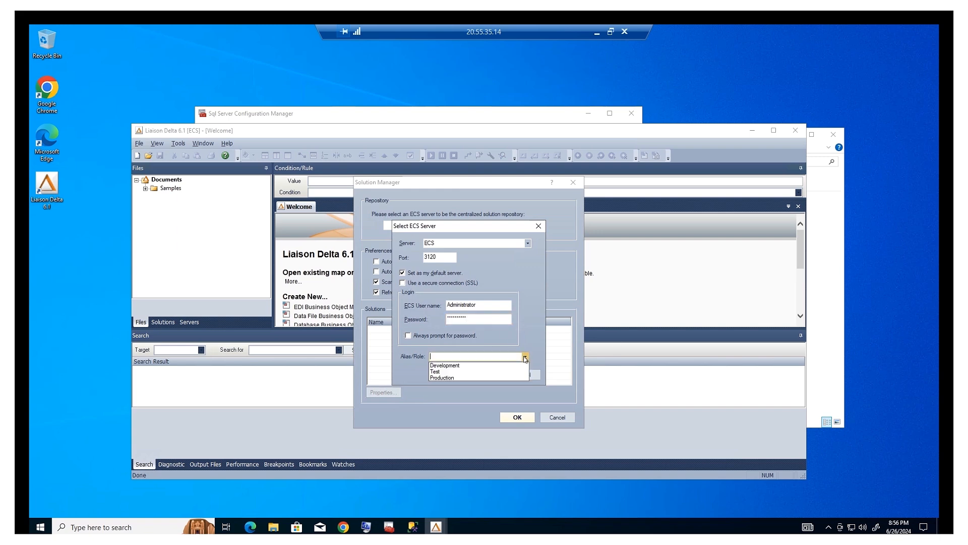
pyautogui.click(444, 378)
pyautogui.click(481, 374)
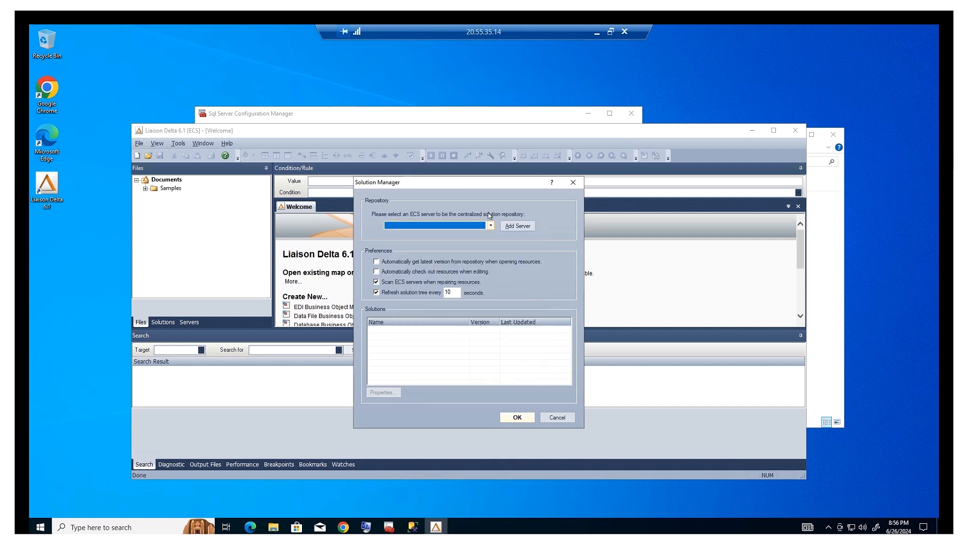
pyautogui.click(491, 226)
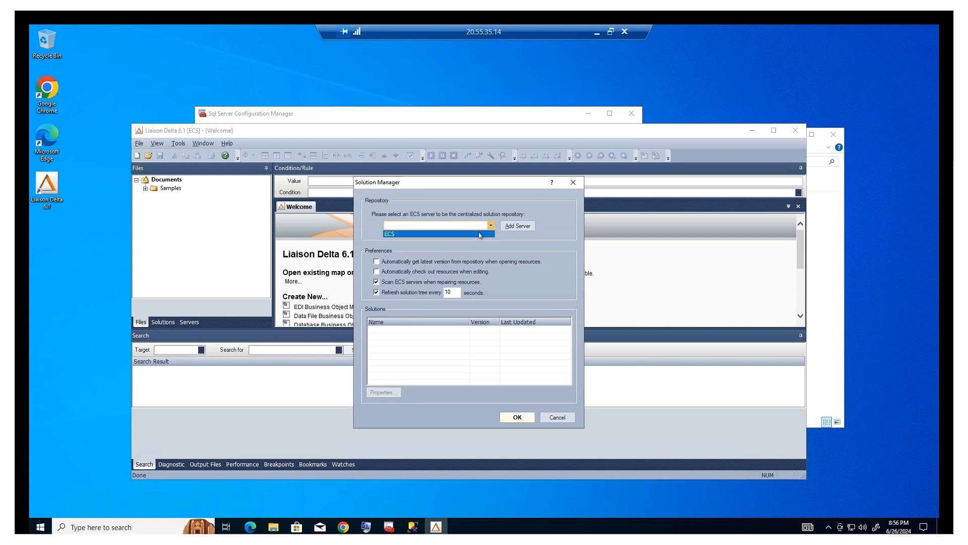
pyautogui.click(479, 235)
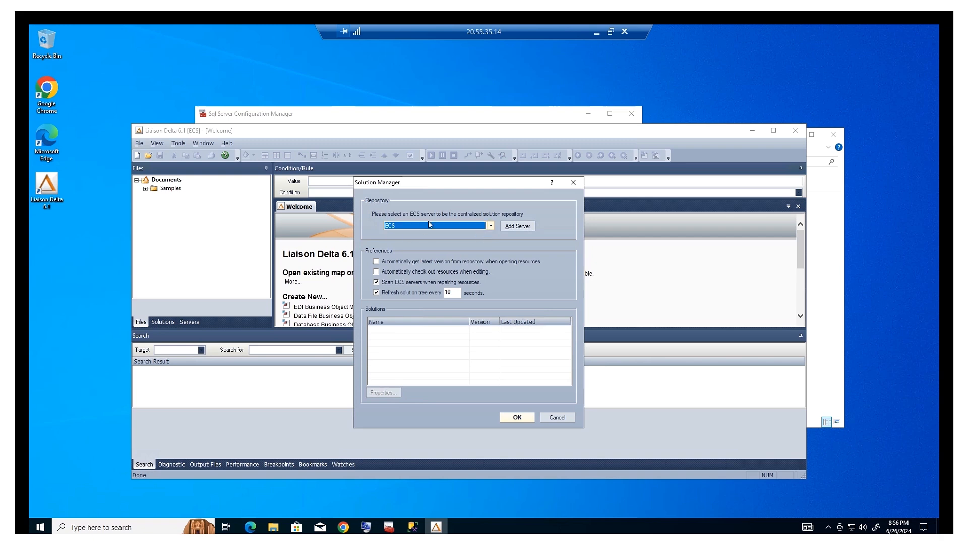
# Apply the Solution Manager settings, let Liaison Delta create the solution tables, and acknowledge success.
pyautogui.click(518, 418)
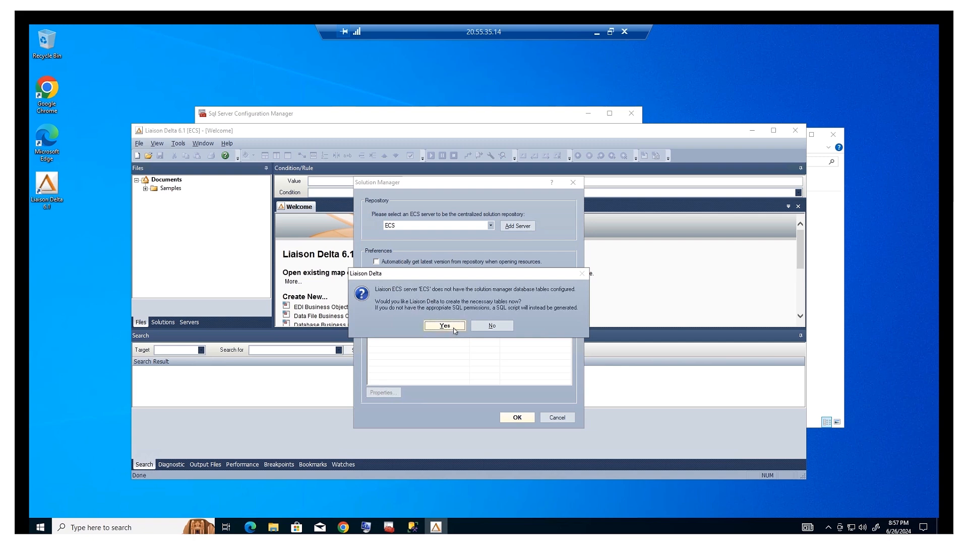
pyautogui.click(445, 325)
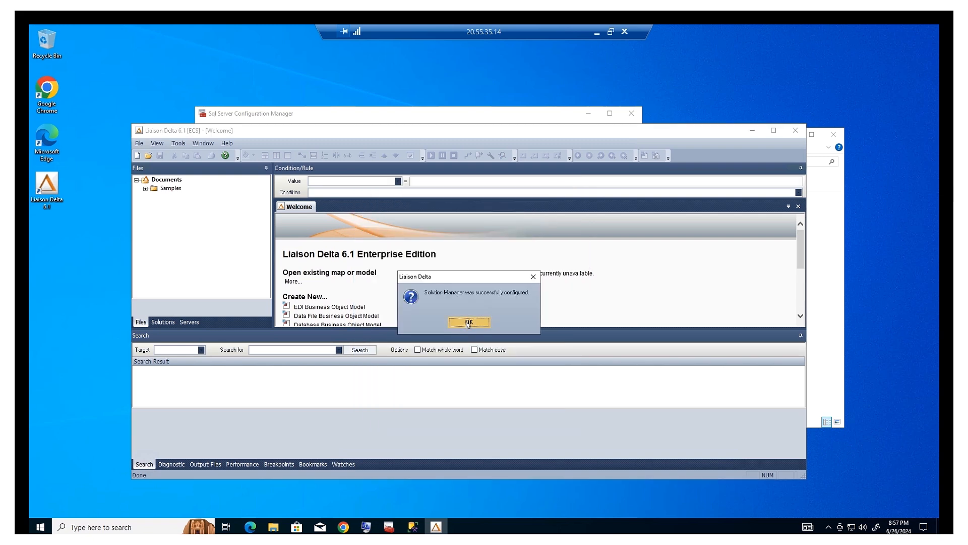
pyautogui.click(468, 322)
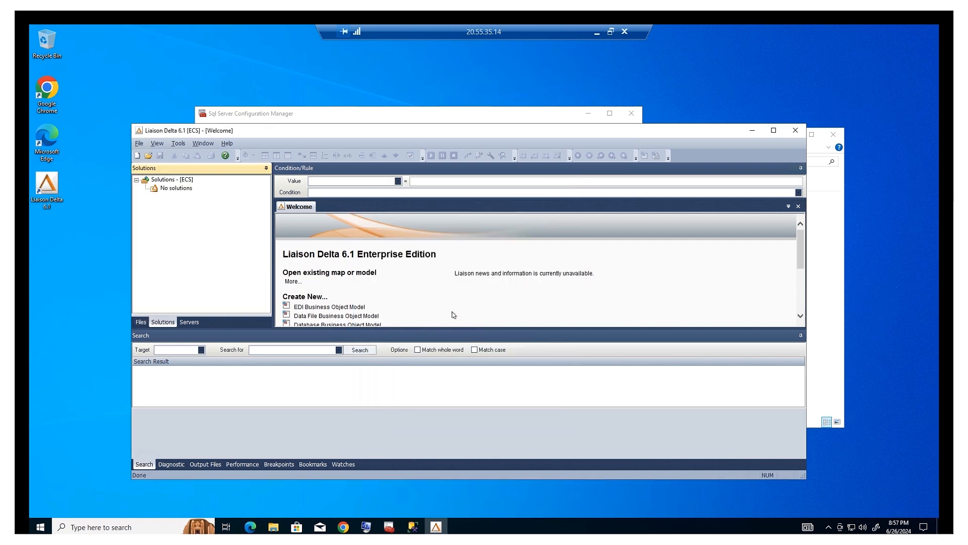
# Open DataFile_PO_InToEDI_850.dtm from Samples > DataFileToEDI_850 and inspect its BEG03 = PONumber rule.
pyautogui.click(141, 322)
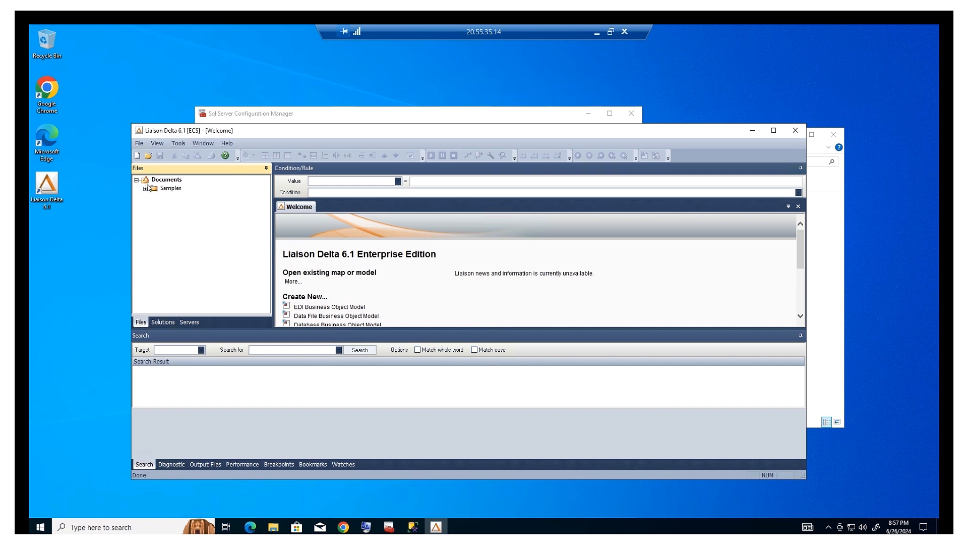
pyautogui.doubleClick(156, 189)
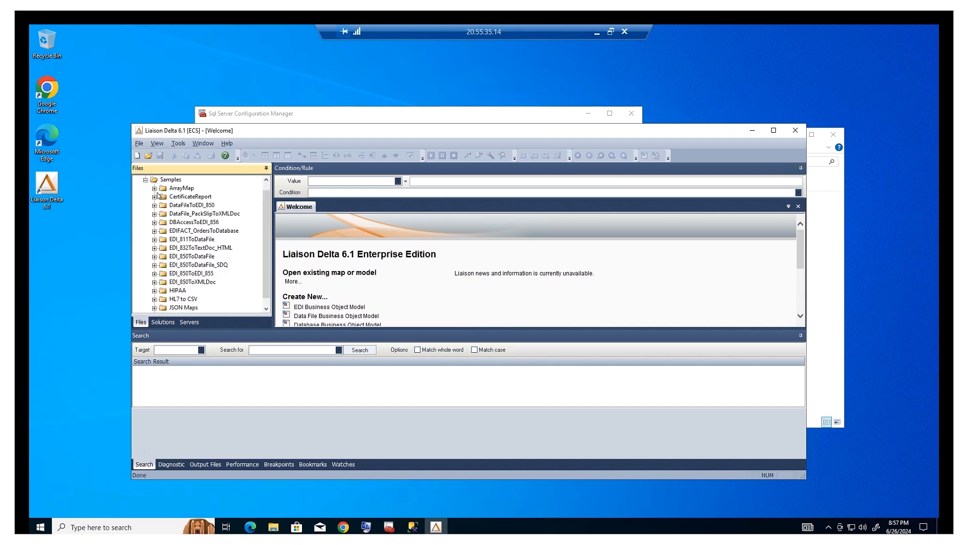
pyautogui.click(154, 197)
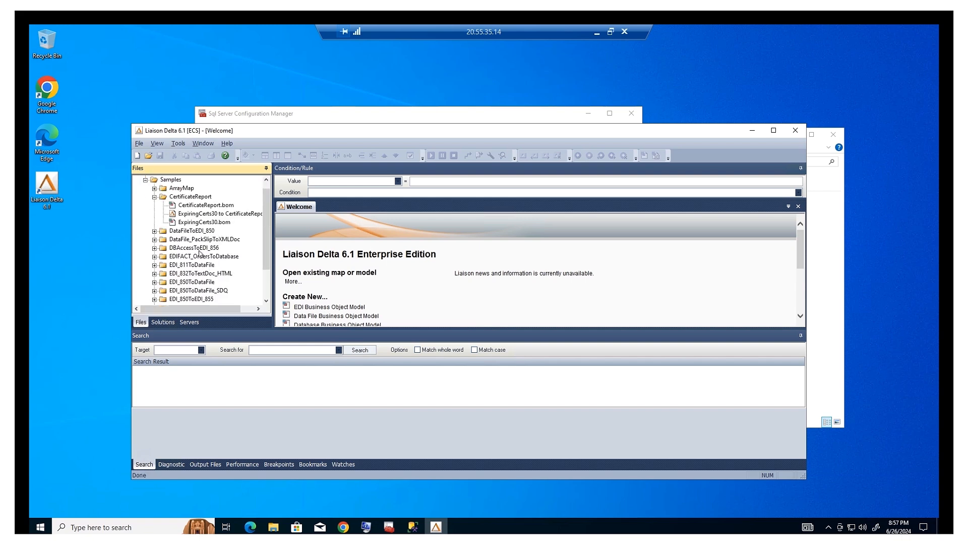
pyautogui.click(154, 231)
pyautogui.click(203, 247)
pyautogui.doubleClick(203, 247)
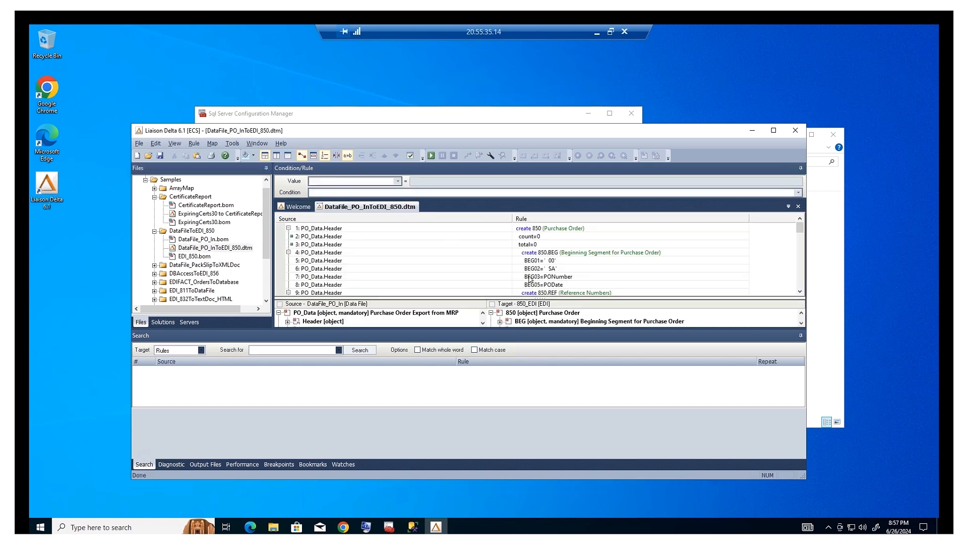
pyautogui.click(537, 262)
pyautogui.click(435, 278)
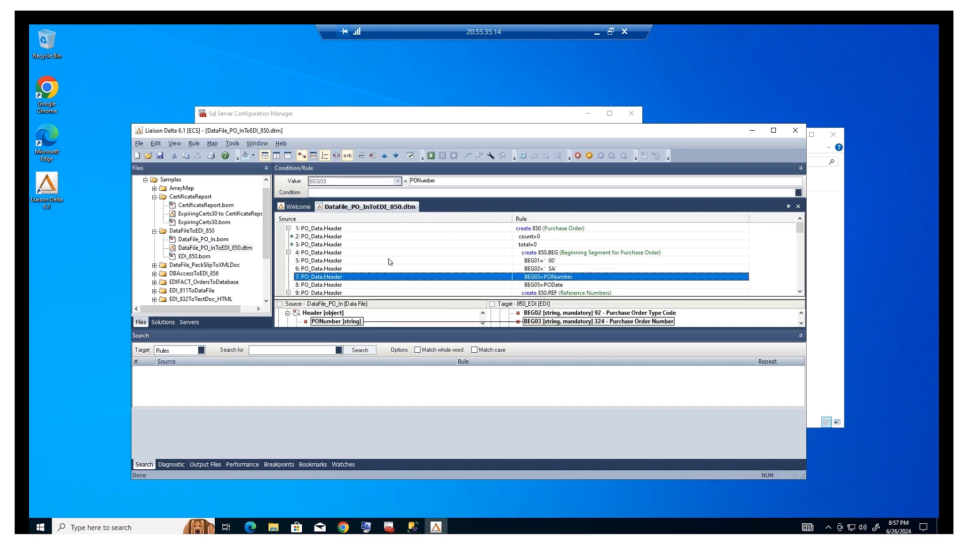
# Close Liaison Delta and browse File Explorer to the C:\ECS\Bin folder.
pyautogui.click(799, 133)
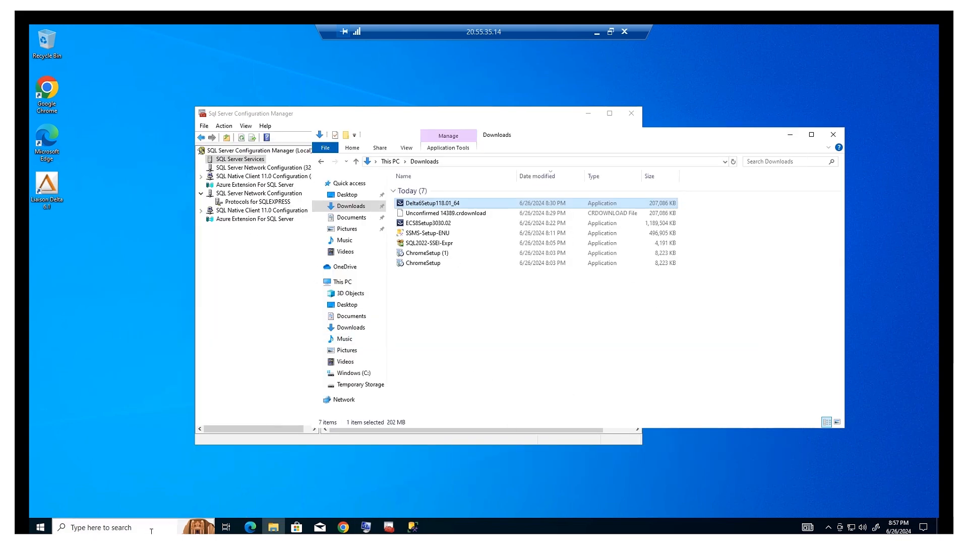
pyautogui.click(348, 373)
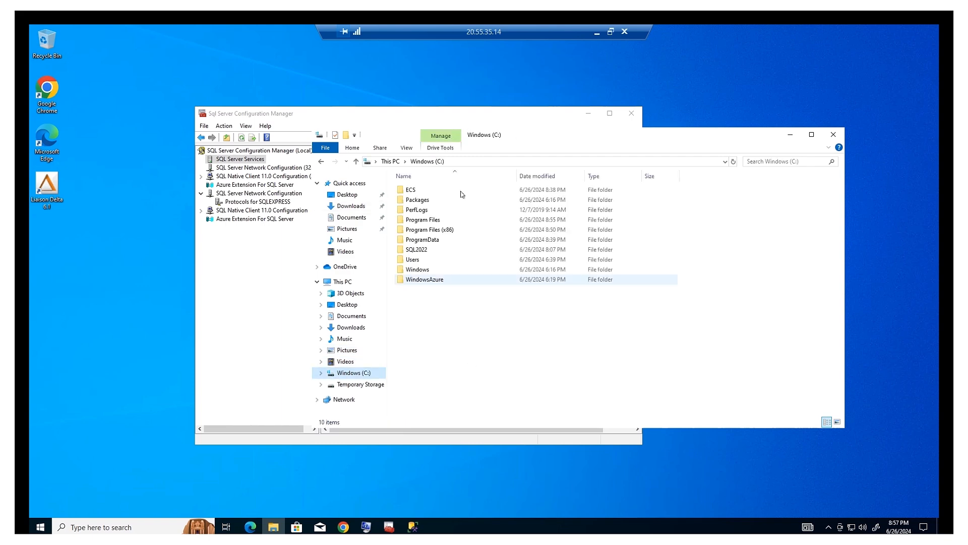
pyautogui.doubleClick(411, 189)
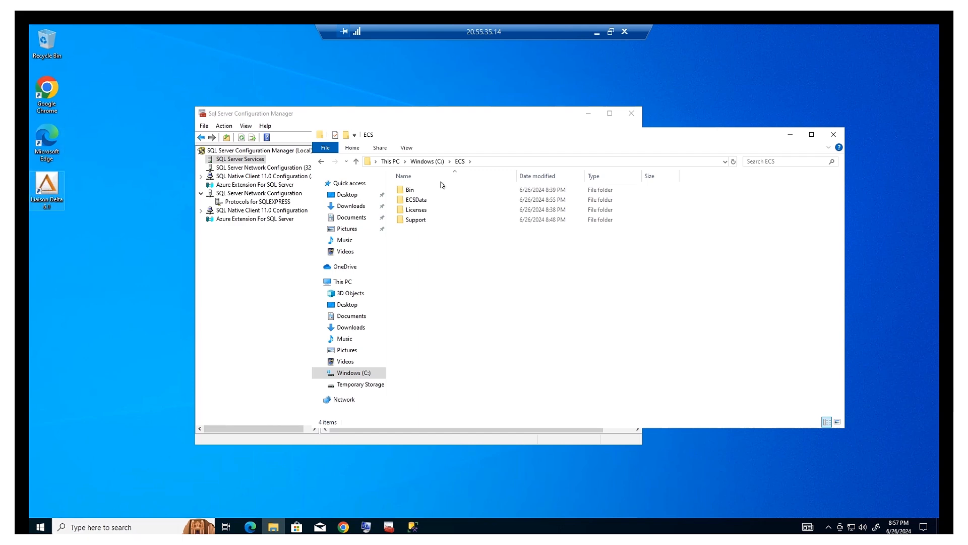
pyautogui.doubleClick(410, 192)
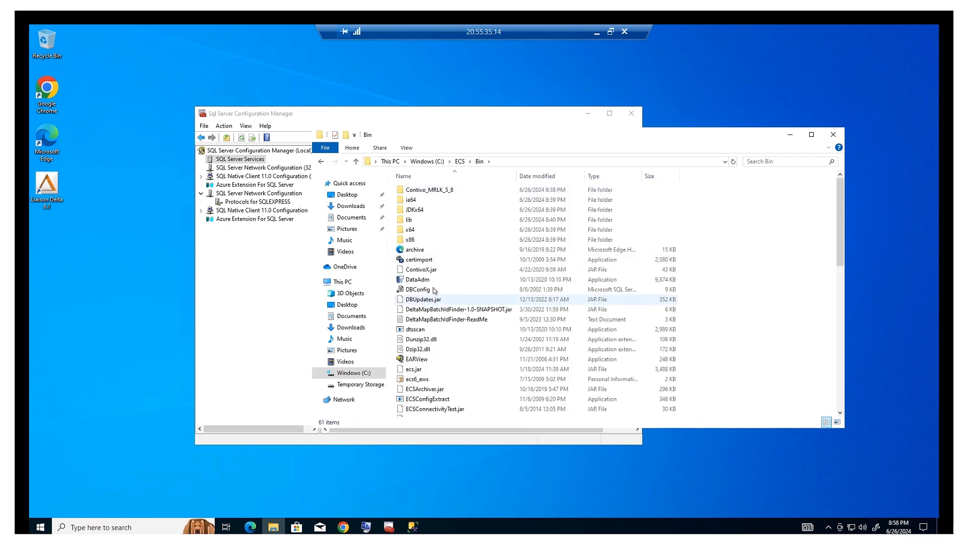
pyautogui.moveTo(432, 283)
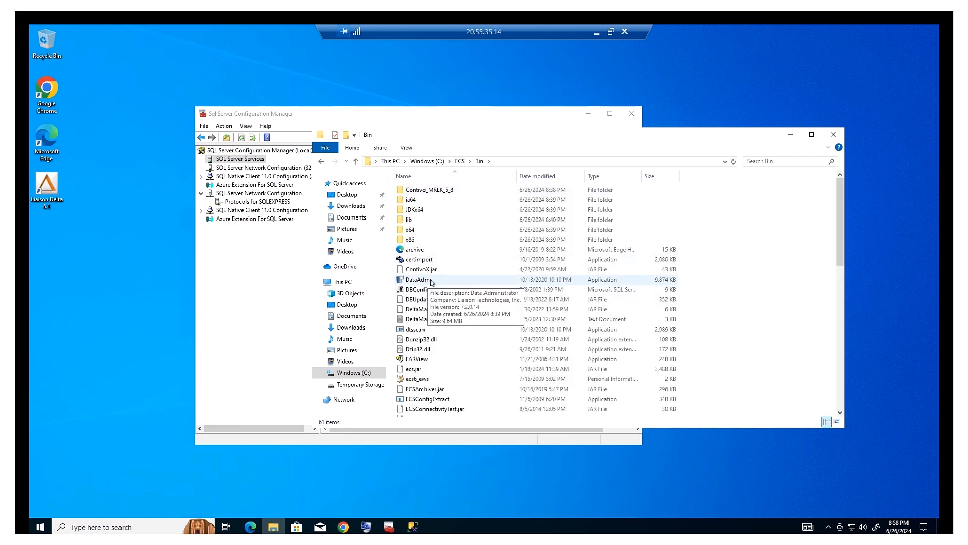
pyautogui.scroll(-2, 439, 342)
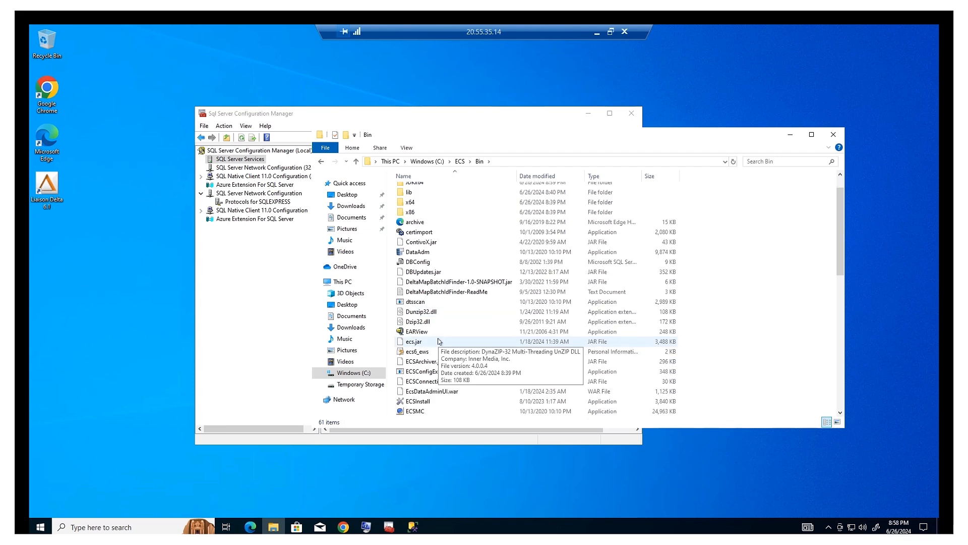
# Pin ECSMC to the taskbar and launch the ECS Management Console from it.
pyautogui.rightClick(414, 385)
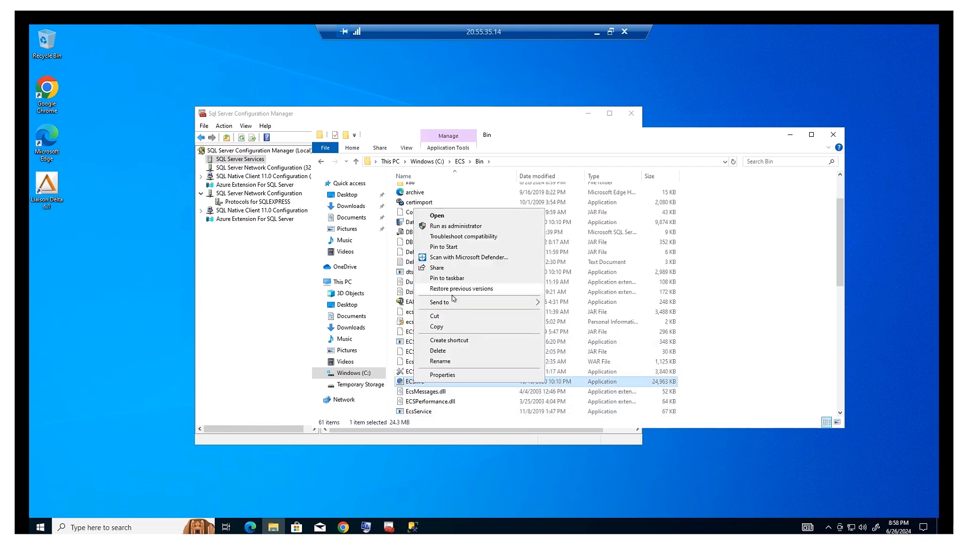
pyautogui.click(474, 248)
pyautogui.rightClick(420, 381)
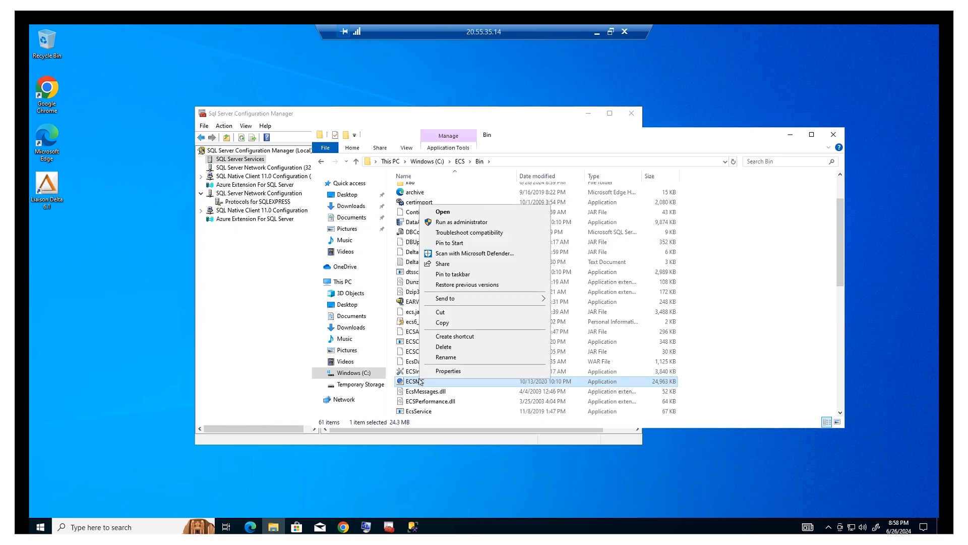
pyautogui.click(463, 274)
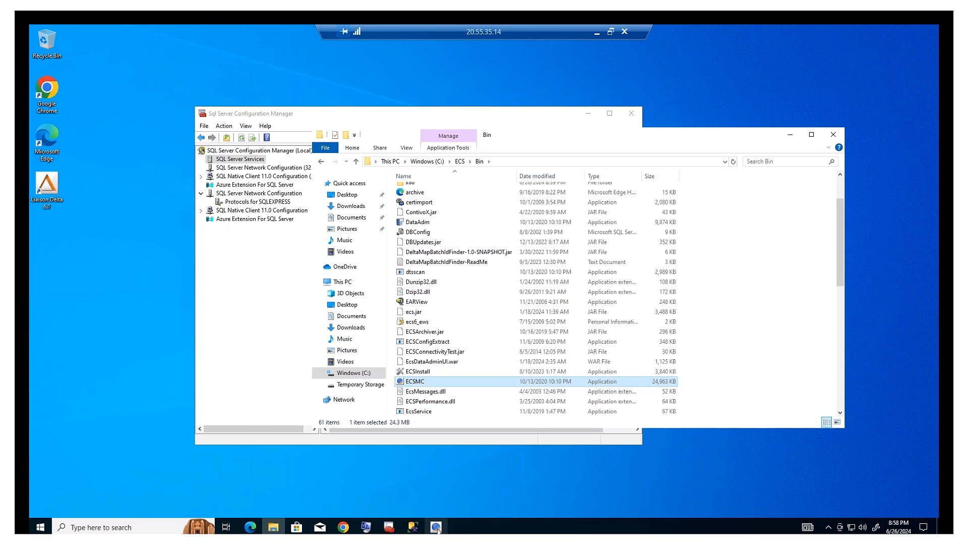
pyautogui.click(437, 527)
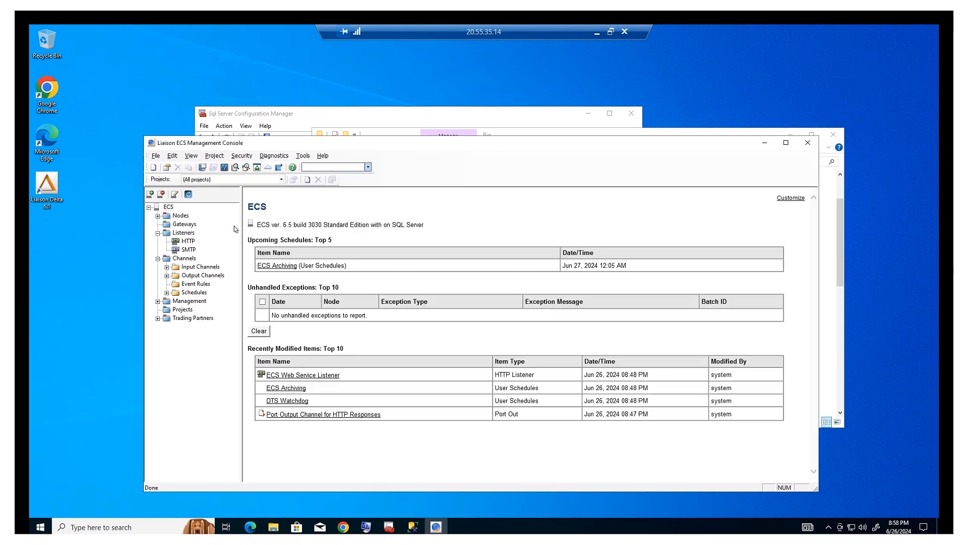
# Expand Nodes, Input Channels and Output Channels in the console tree, then move the window up-left.
pyautogui.click(158, 216)
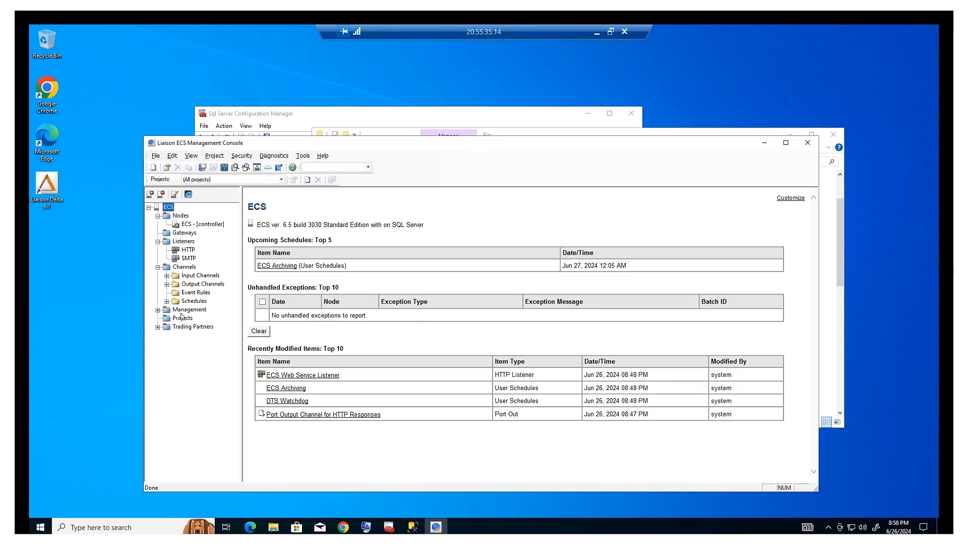
pyautogui.click(167, 275)
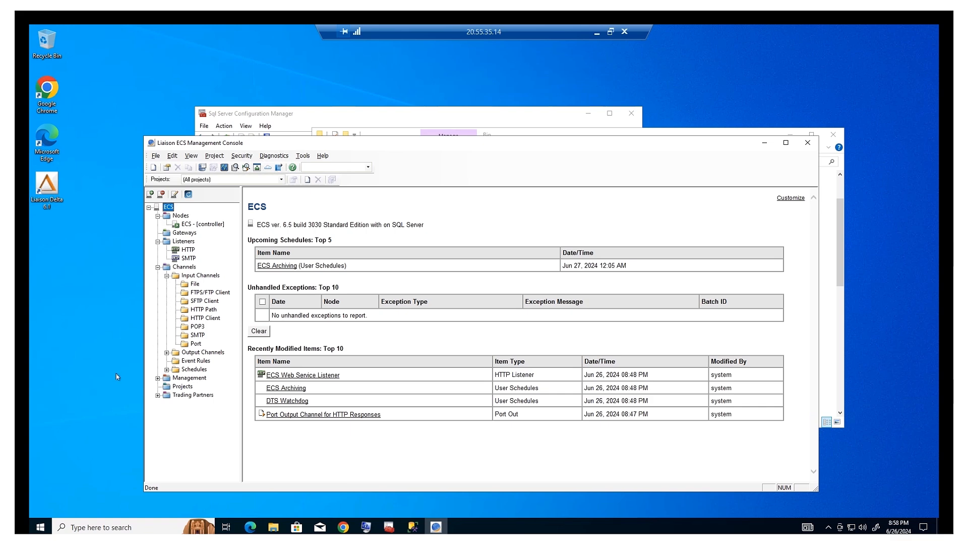
pyautogui.click(166, 353)
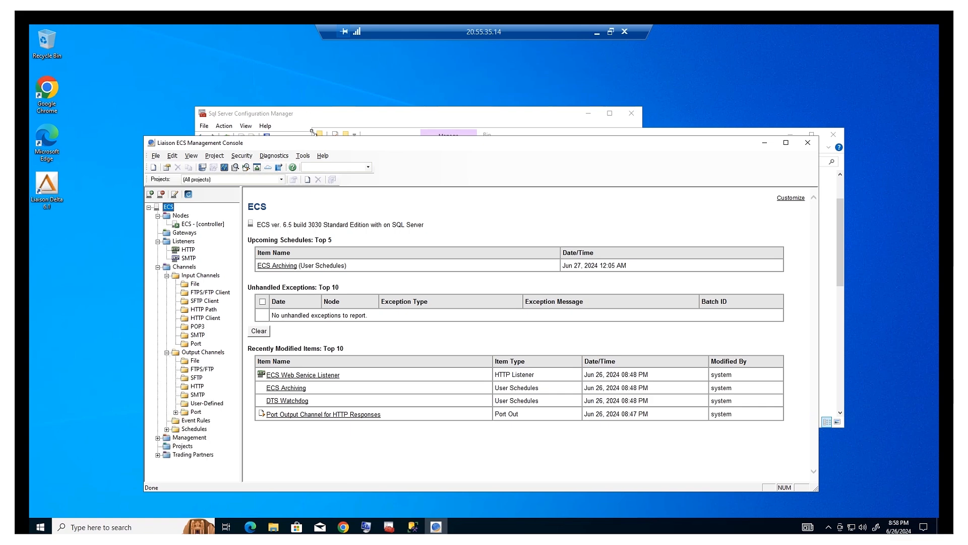
pyautogui.moveTo(315, 143); pyautogui.dragTo(295, 133)
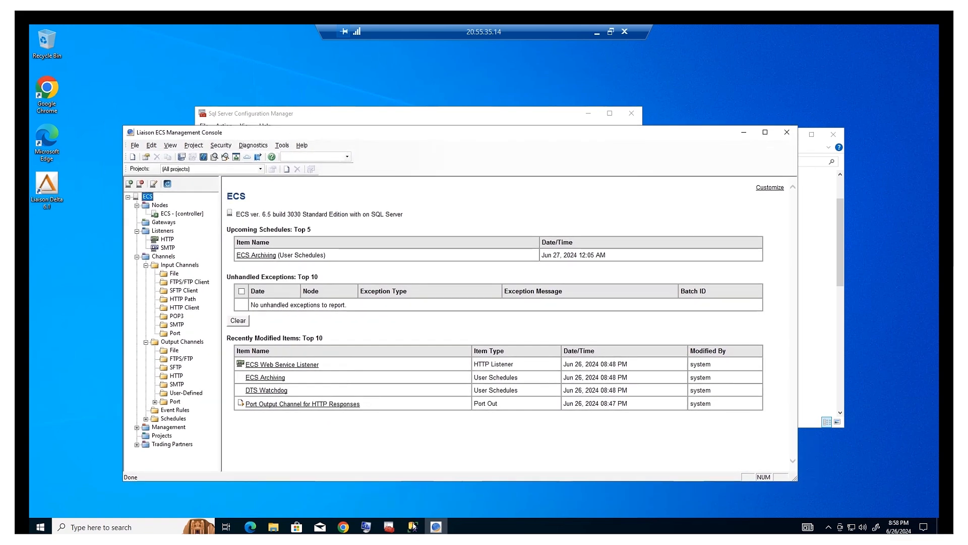
pyautogui.moveTo(413, 527)
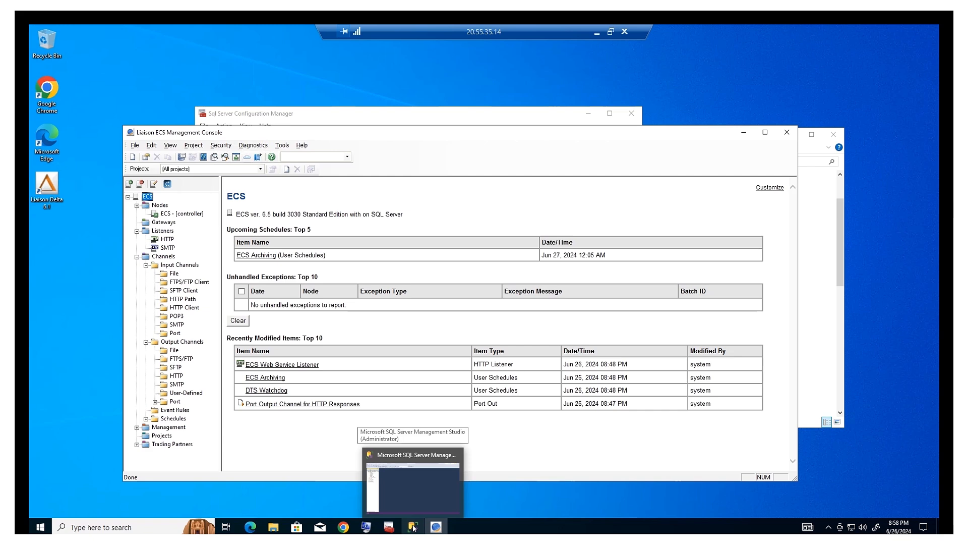
# Refresh the SSMS Object Explorer and dismiss the login failure error.
pyautogui.click(411, 527)
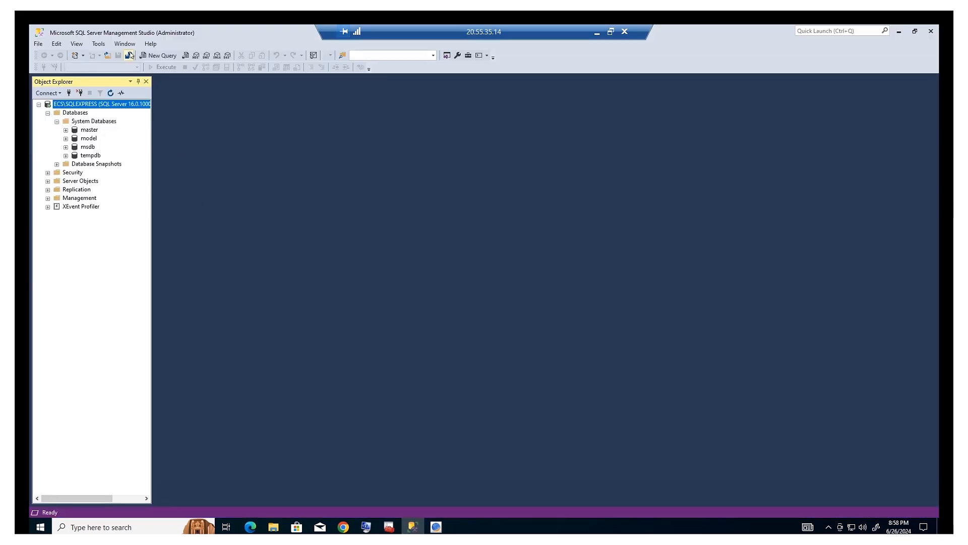
pyautogui.click(110, 93)
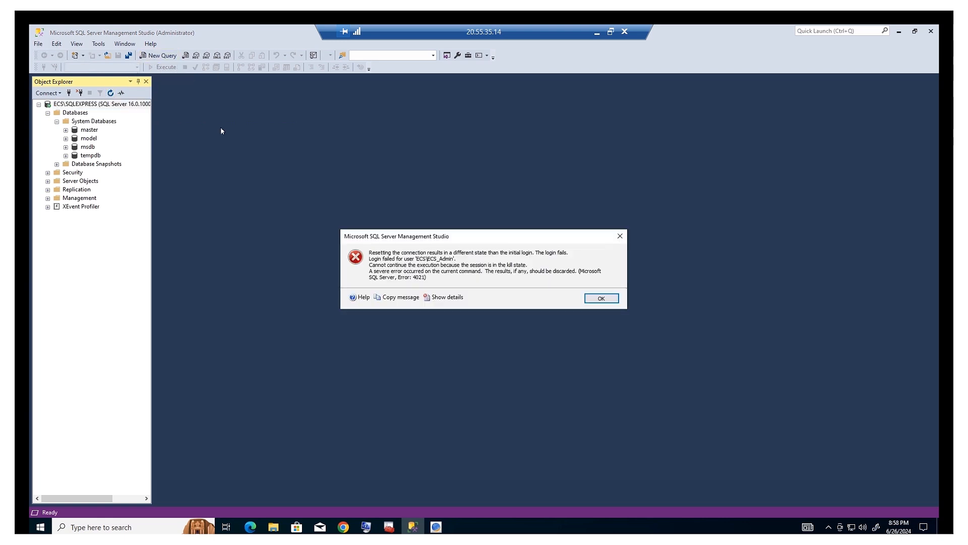
pyautogui.click(602, 298)
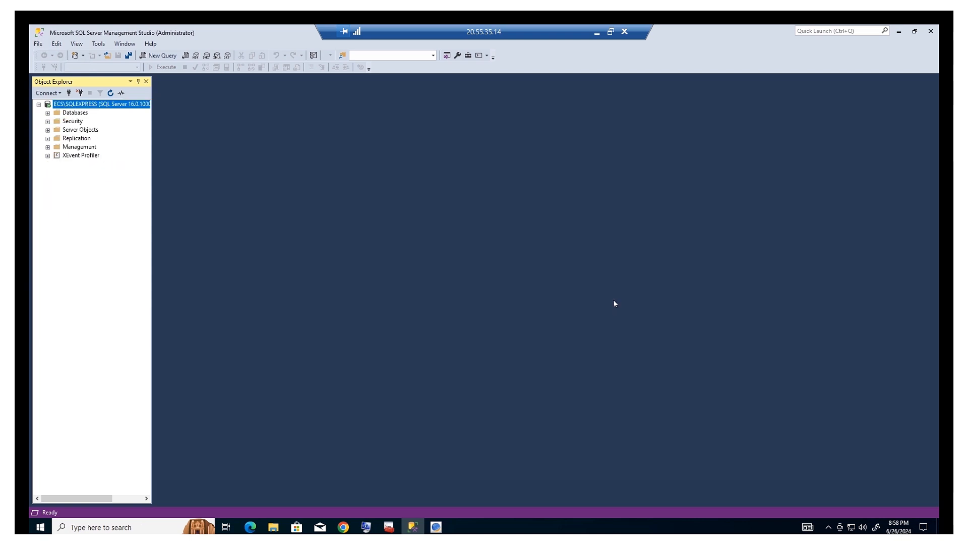
# Expand Databases to confirm ECS and ECSArchive exist, then minimize Management Studio.
pyautogui.click(48, 112)
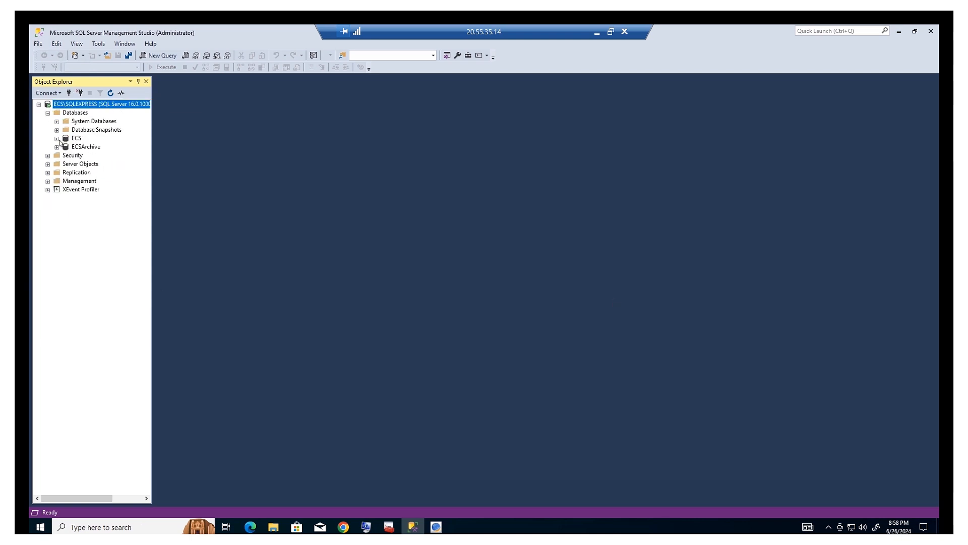
pyautogui.click(77, 138)
pyautogui.click(79, 147)
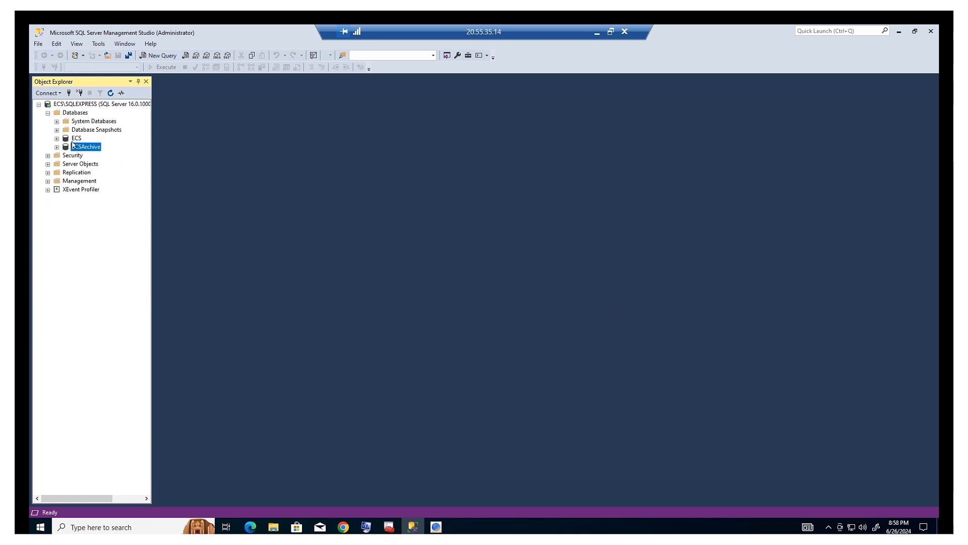
pyautogui.click(74, 138)
pyautogui.click(77, 147)
pyautogui.click(76, 138)
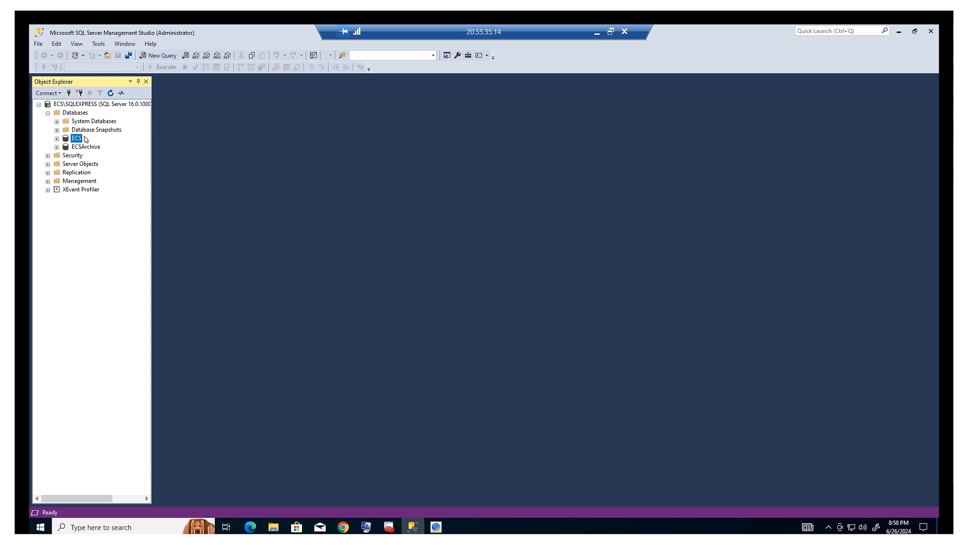
pyautogui.click(899, 32)
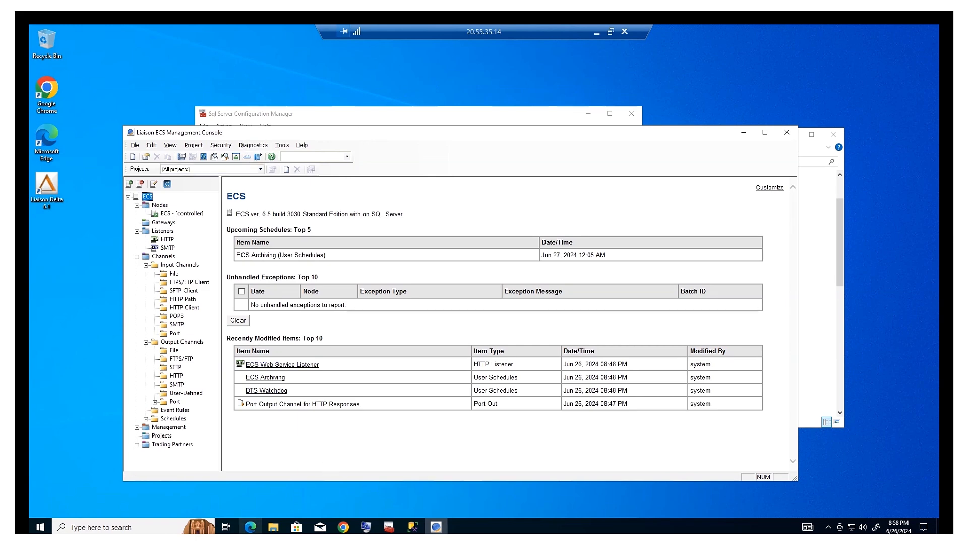
# Pin DataAdm from the ECS Bin folder to both Start and the taskbar.
pyautogui.click(272, 527)
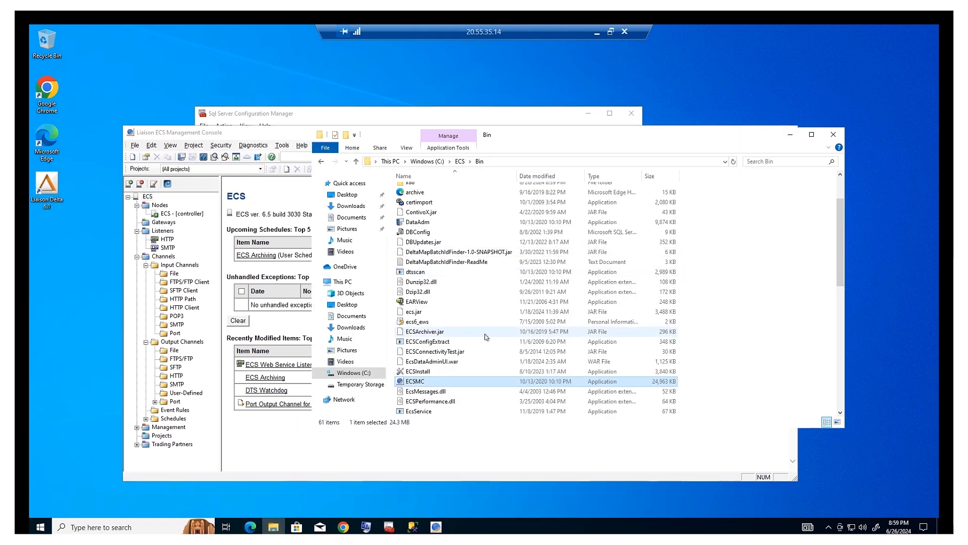
pyautogui.rightClick(418, 223)
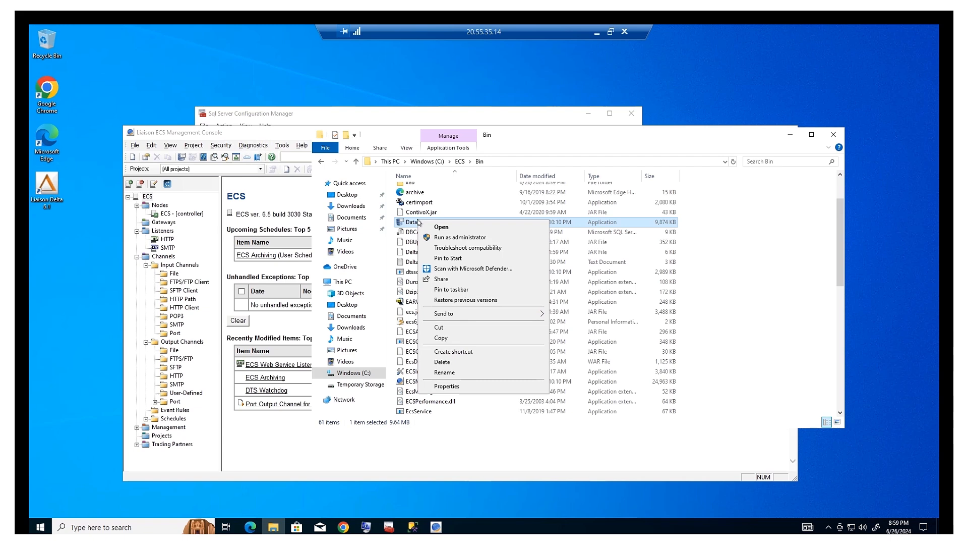
pyautogui.click(466, 259)
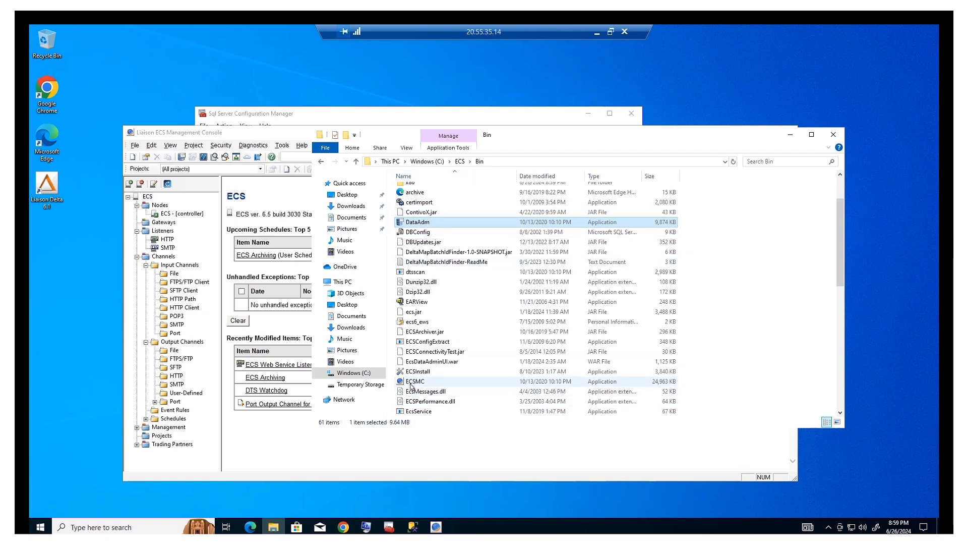
pyautogui.rightClick(436, 225)
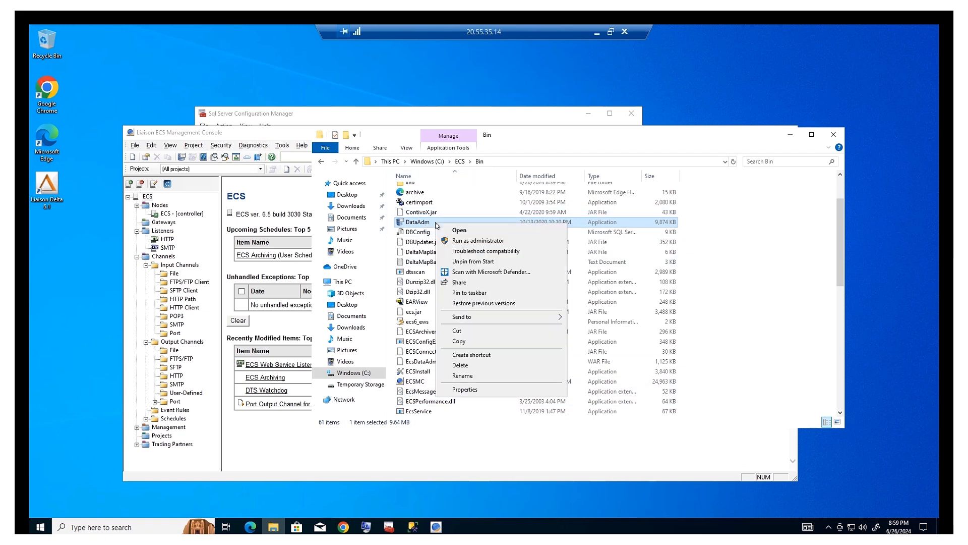
pyautogui.click(492, 293)
# Launch ECS Data Administrator from the taskbar, refresh its batch list, and shift the window right.
pyautogui.click(459, 527)
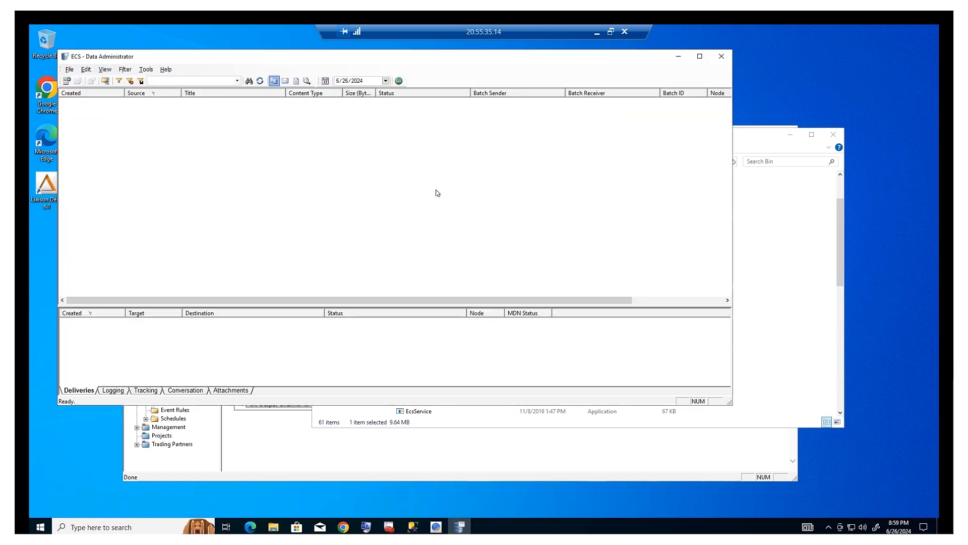
pyautogui.click(260, 82)
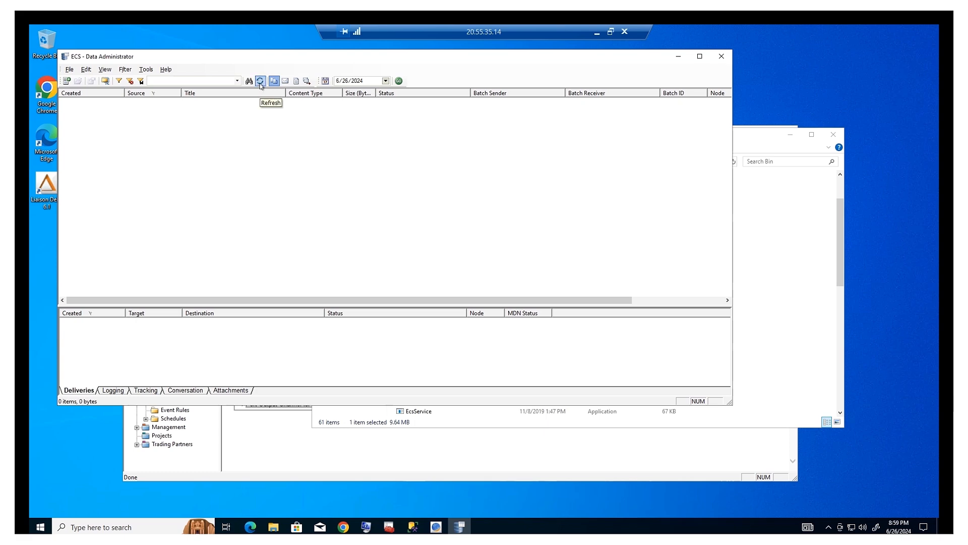
pyautogui.moveTo(461, 55); pyautogui.dragTo(484, 57)
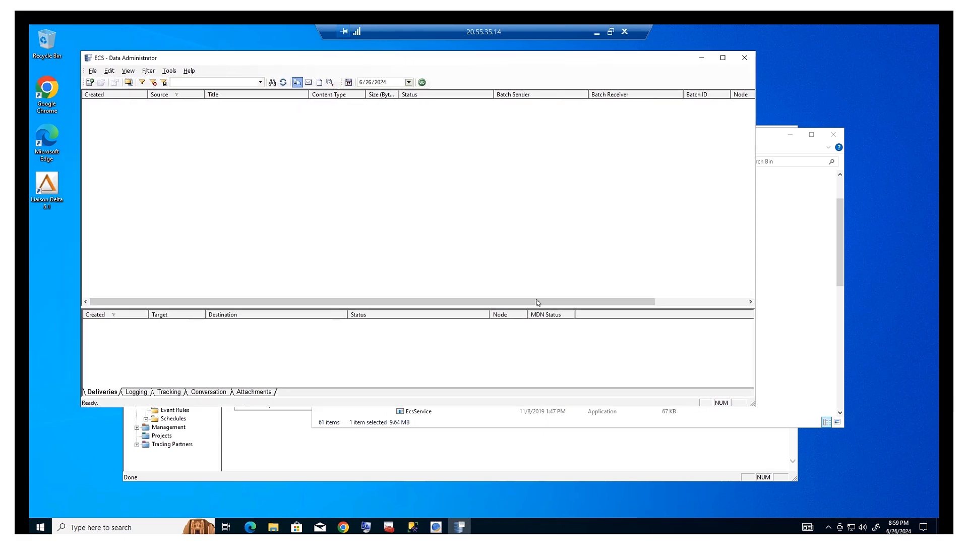